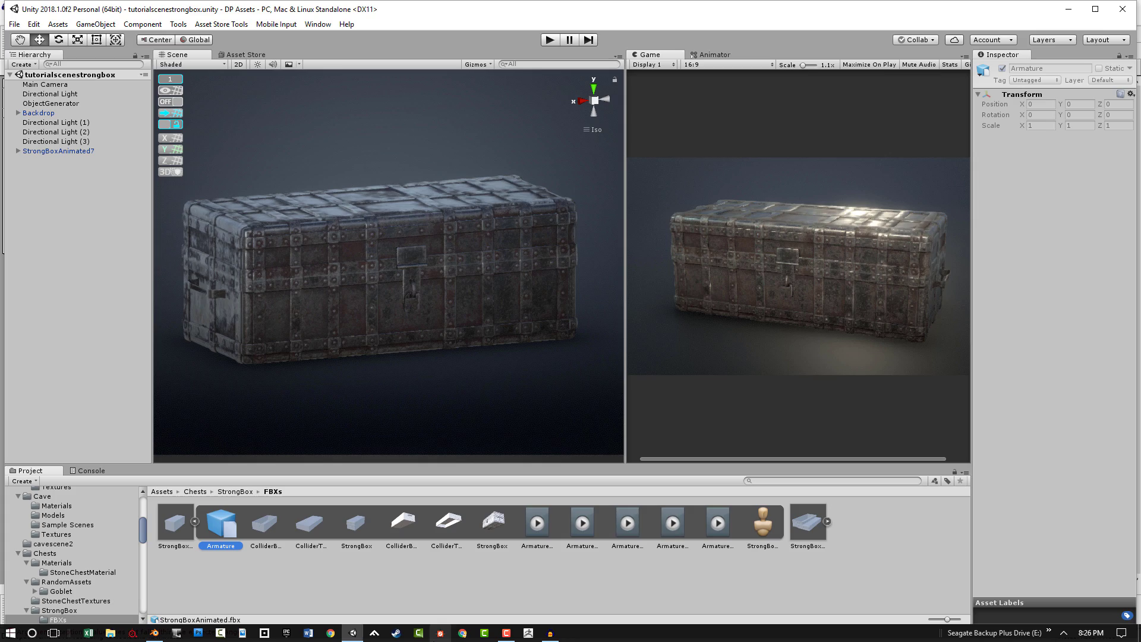
# Switch to the chest's Blender file, enter Edit Mode and show the Mesh Data vertex group list.
pyautogui.click(159, 634)
pyautogui.moveTo(444, 425); pyautogui.dragTo(504, 421, button='middle')
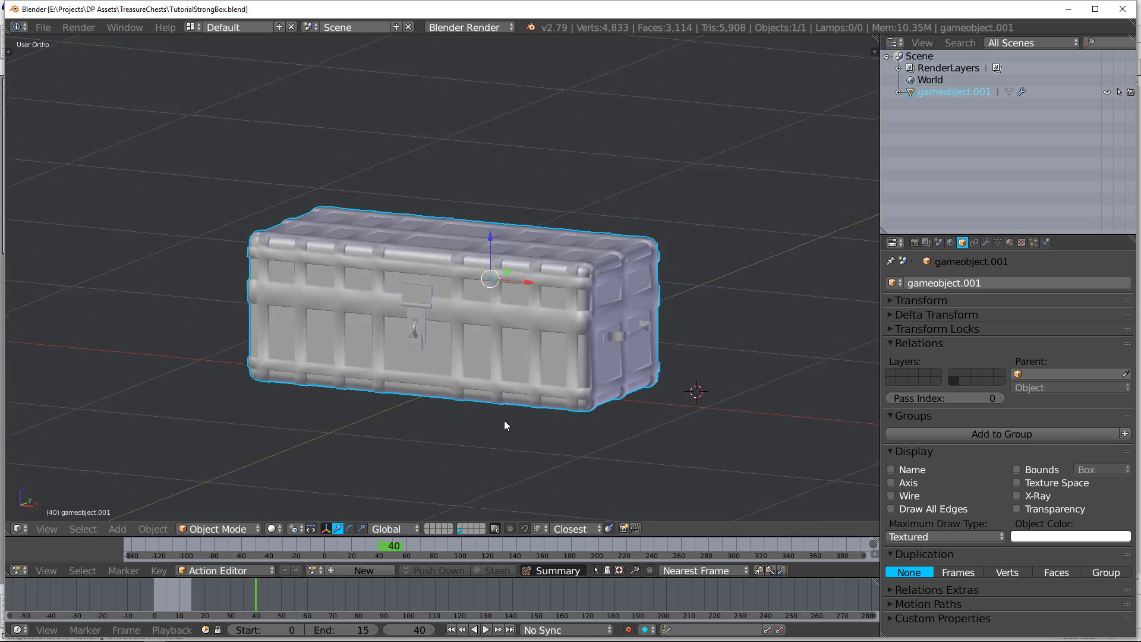
pyautogui.press('Tab')
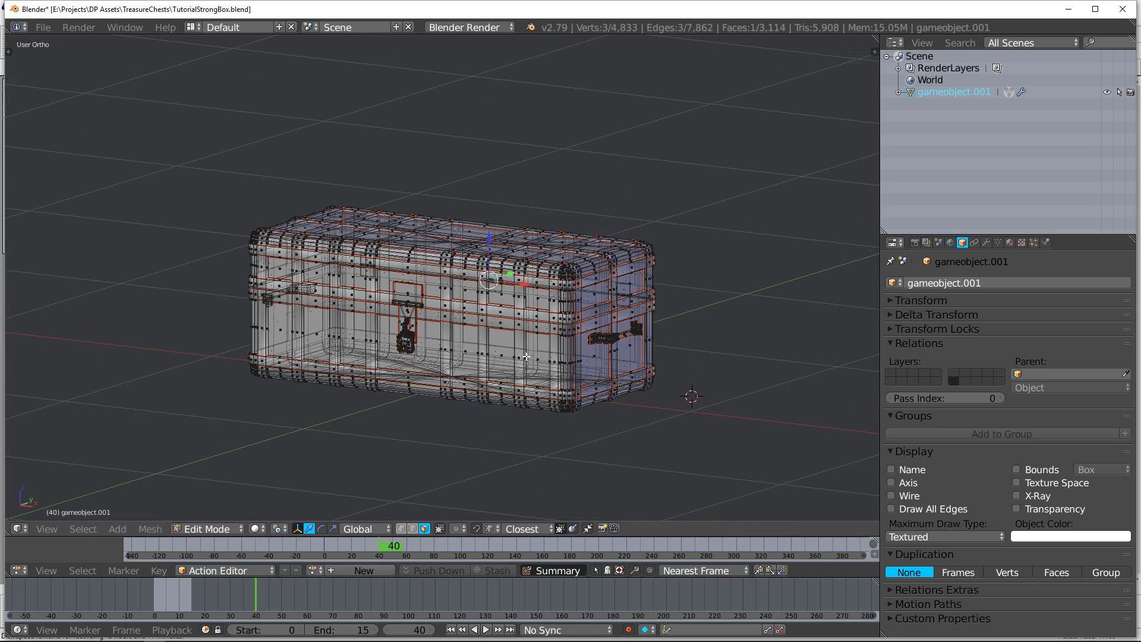
pyautogui.press('a')
pyautogui.click(998, 242)
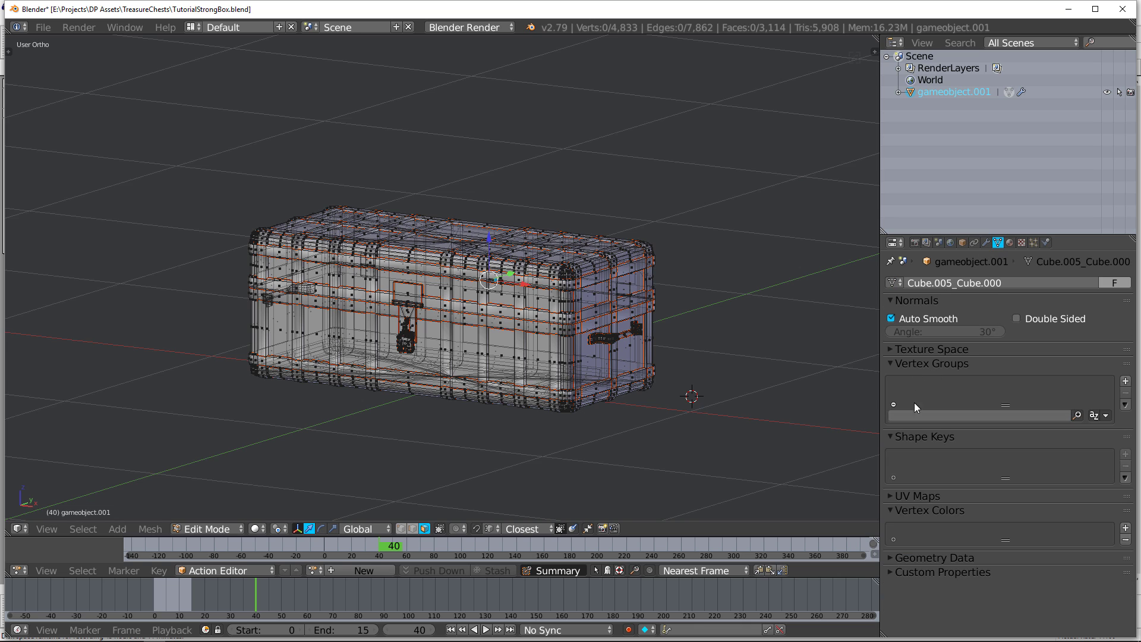
pyautogui.press('a')
pyautogui.press('a')
# Try selecting linked lid and front-band pieces, deselect, open the sidebar and return to Object Mode.
pyautogui.press('l')
pyautogui.press('l')
pyautogui.press('l')
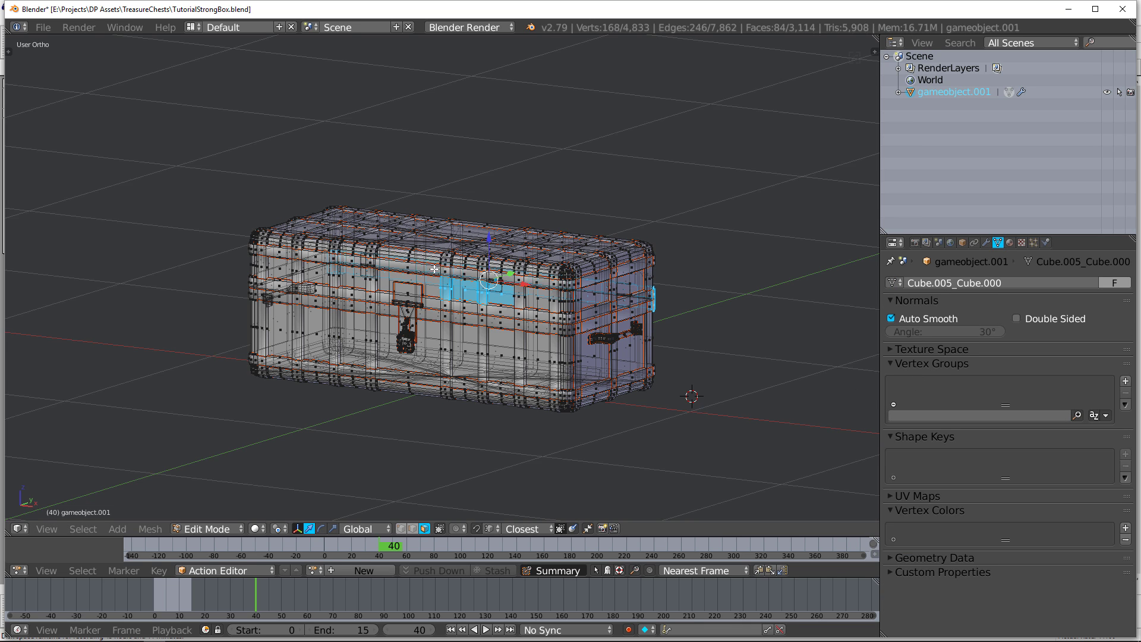
pyautogui.press('l')
pyautogui.press('l')
pyautogui.press('l')
pyautogui.press('l')
pyautogui.press('l')
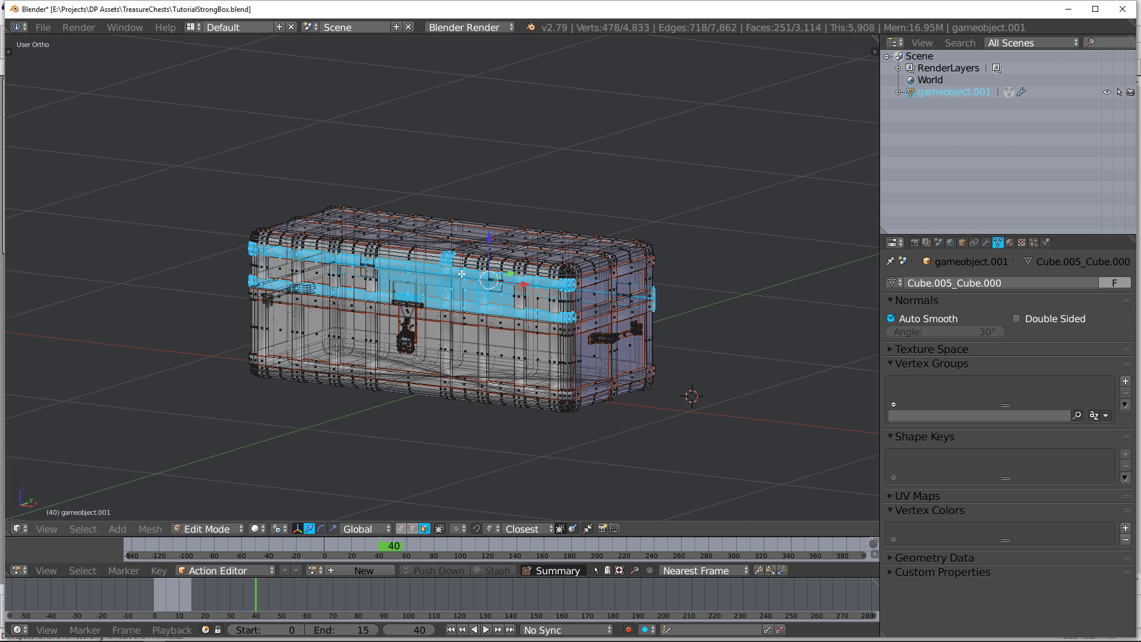
pyautogui.scroll(1, 461, 274)
pyautogui.press('a')
pyautogui.press('n')
pyautogui.scroll(10, 805, 265)
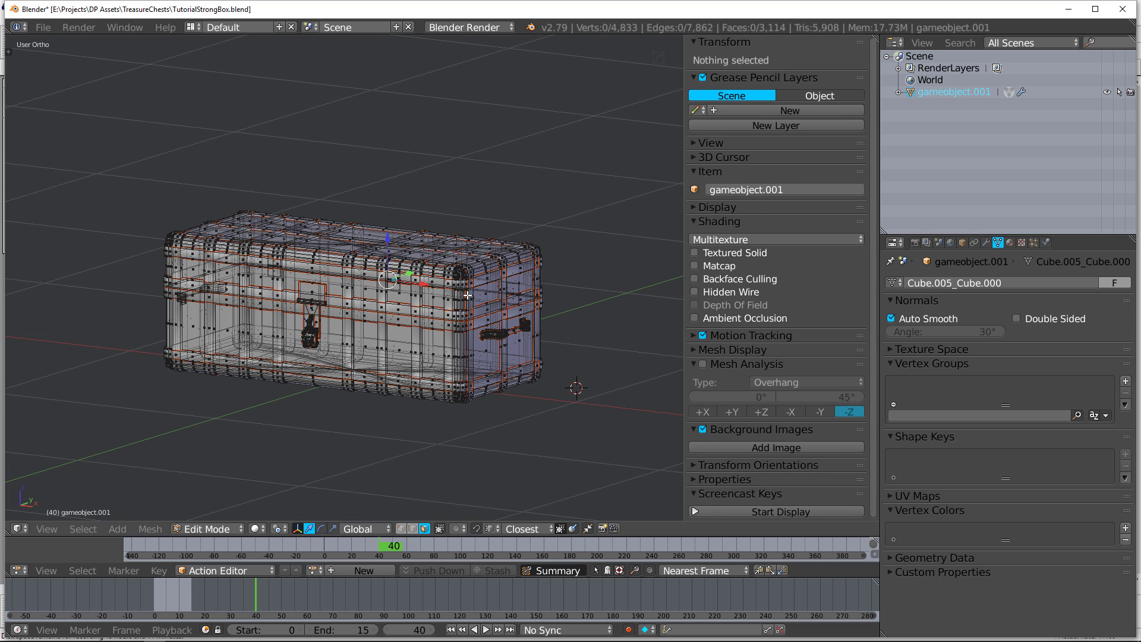
pyautogui.press('Tab')
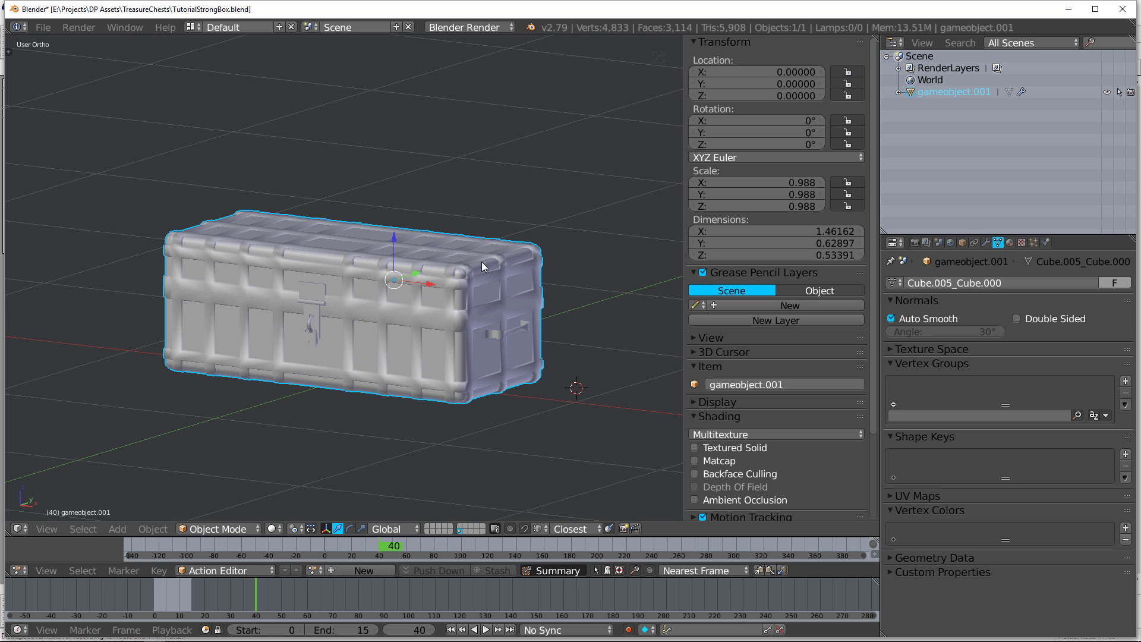
# Set the chest's Scale X, Y and Z to 1 in the Transform panel.
pyautogui.moveTo(484, 265)
pyautogui.mouseDown(button='middle')
pyautogui.moveTo(440, 288)
pyautogui.moveTo(483, 265)
pyautogui.mouseUp(button='middle')
pyautogui.click(766, 182)
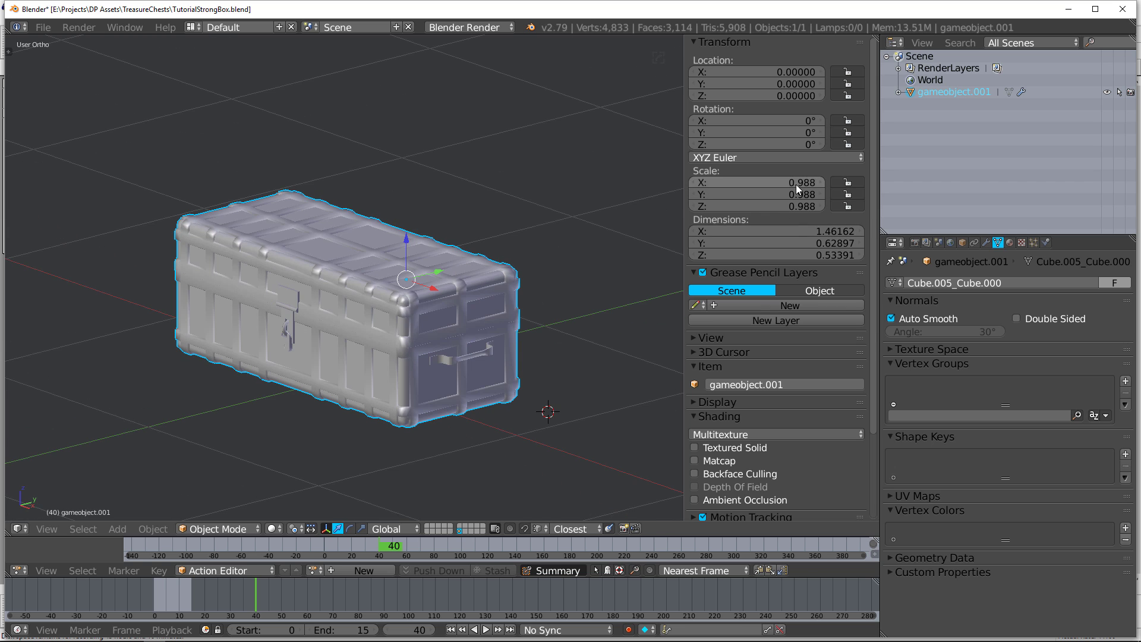
pyautogui.write('1')
pyautogui.press('Tab')
pyautogui.write('1')
pyautogui.press('Tab')
pyautogui.write('1')
pyautogui.press('Return')
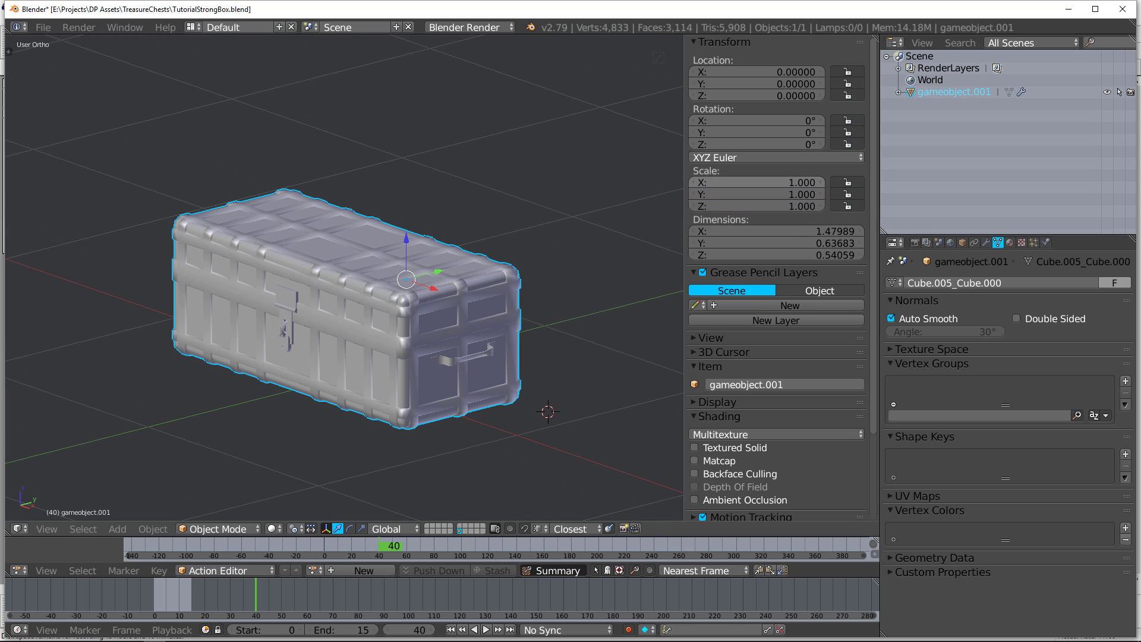
# Orbit and zoom around the chest to inspect its front, side handle and latch.
pyautogui.keyDown('shift'); pyautogui.moveTo(426, 297); pyautogui.dragTo(460, 284, button='middle'); pyautogui.keyUp('shift')
pyautogui.scroll(3, 500, 284)
pyautogui.scroll(-1, 444, 304)
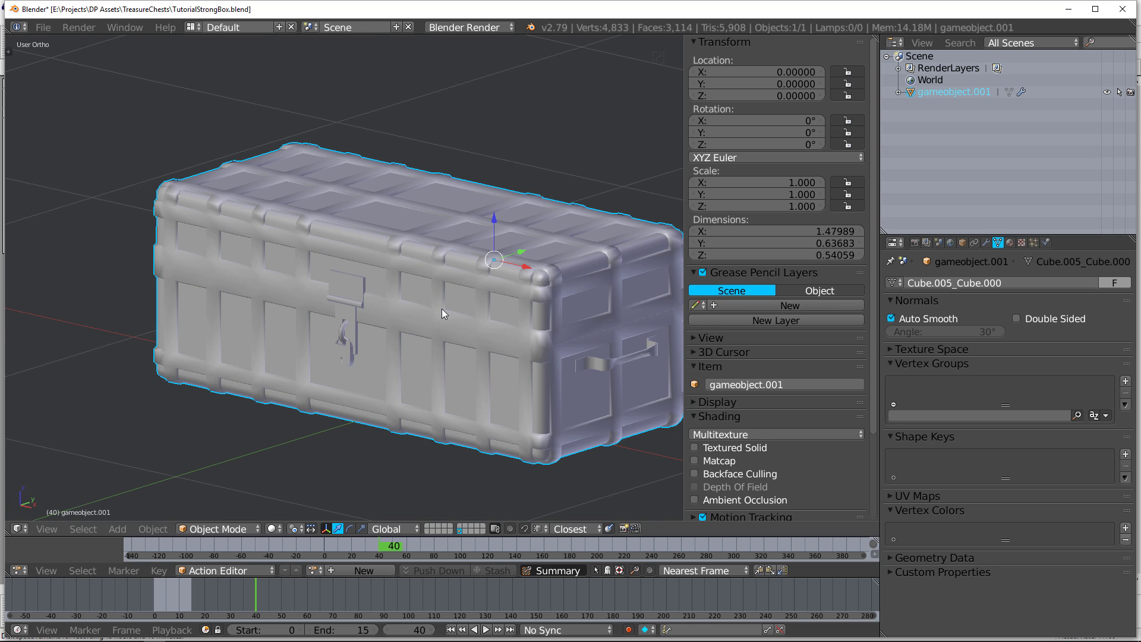
pyautogui.moveTo(409, 326); pyautogui.dragTo(381, 319, button='middle')
pyautogui.scroll(5, 382, 318)
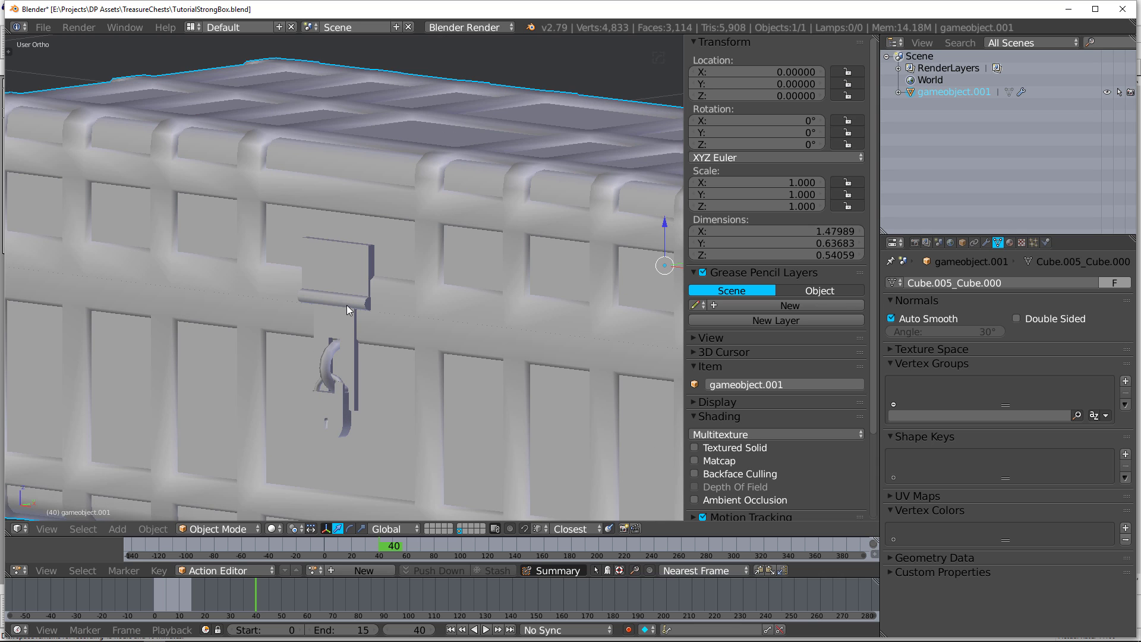
pyautogui.scroll(-5, 347, 304)
pyautogui.moveTo(341, 330); pyautogui.dragTo(230, 358, button='middle')
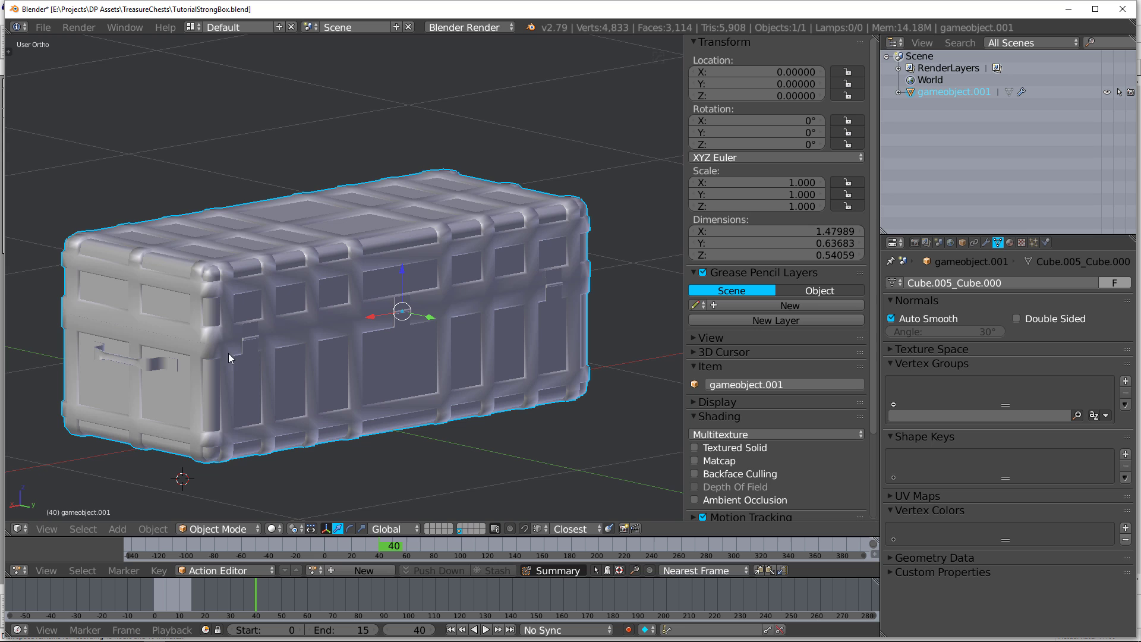
pyautogui.moveTo(483, 336); pyautogui.dragTo(419, 333, button='middle')
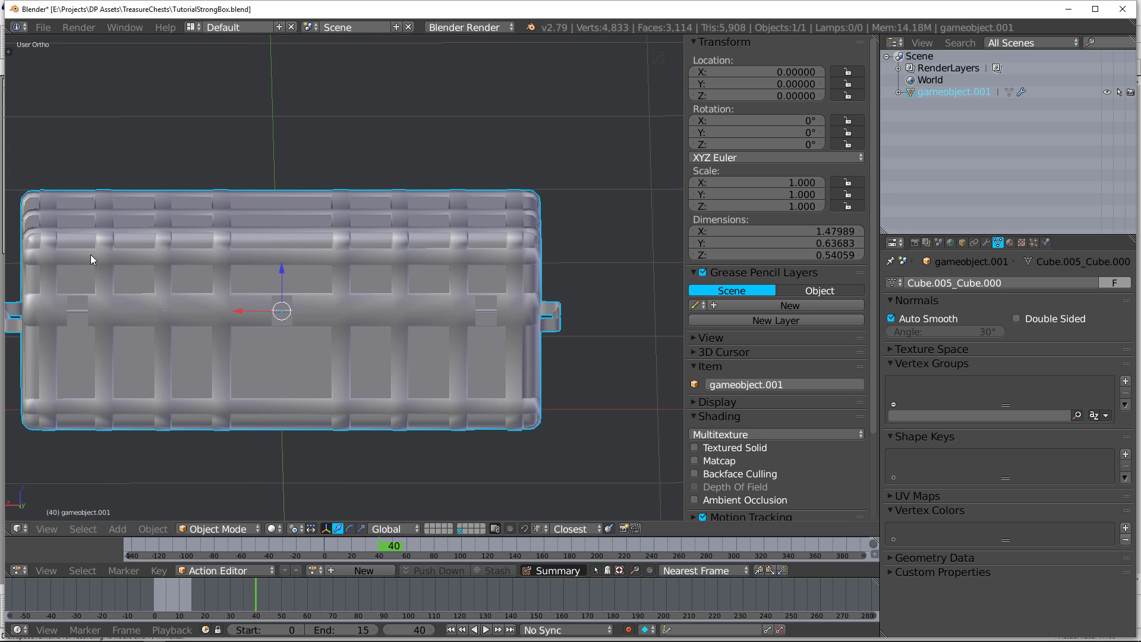
pyautogui.moveTo(90, 259); pyautogui.dragTo(363, 275, button='middle')
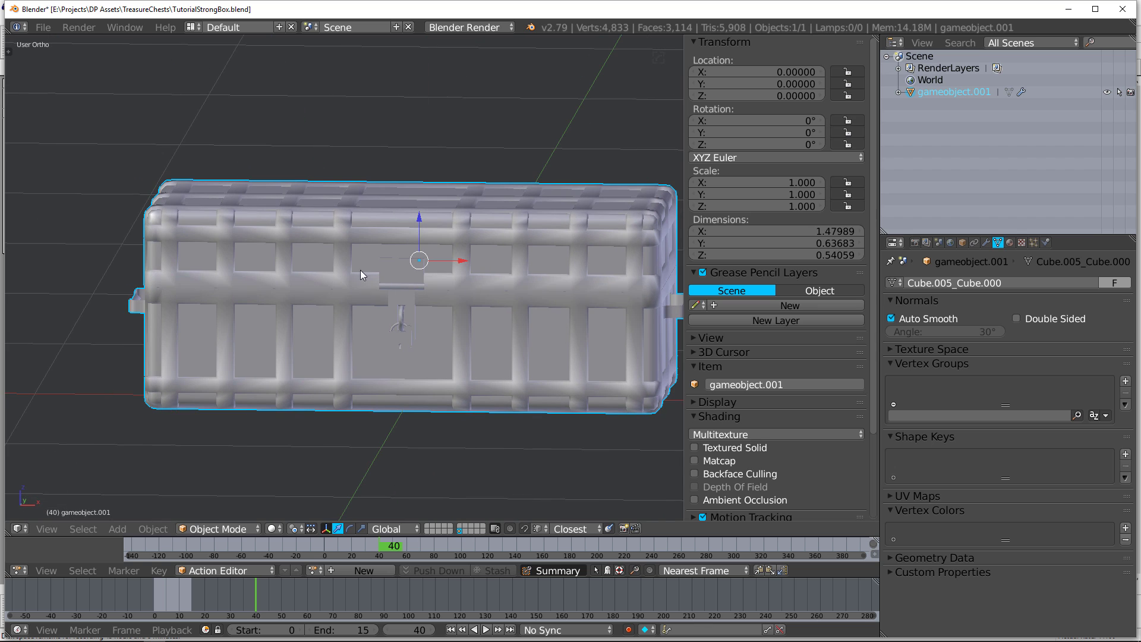
# Enter Edit Mode and orbit past the rear hinge round to the padlock side.
pyautogui.press('Tab')
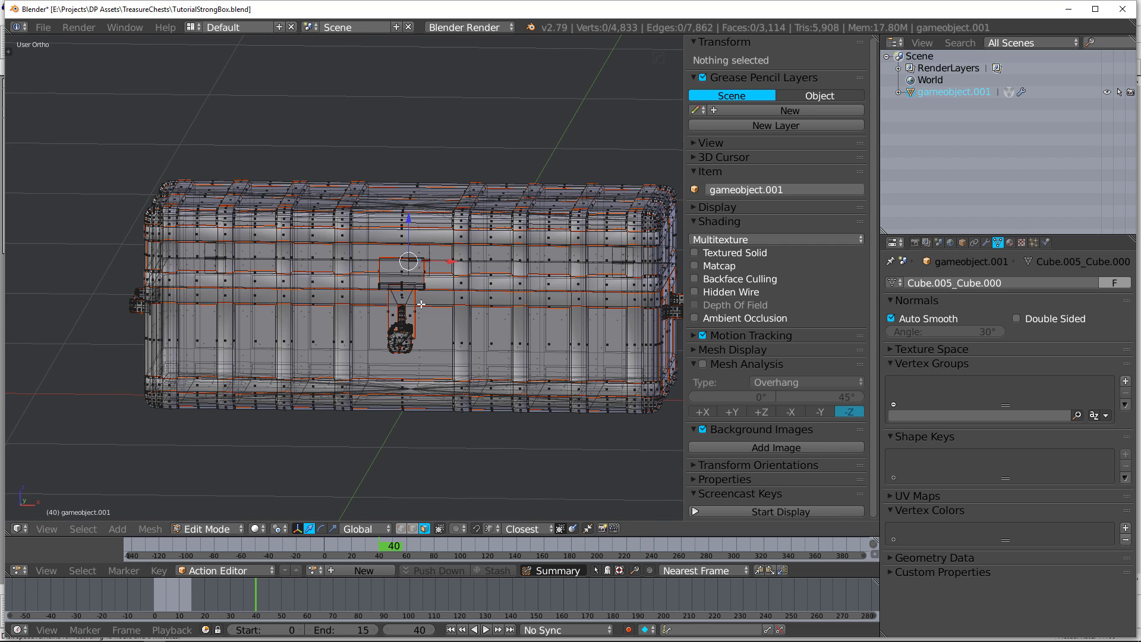
pyautogui.scroll(5, 421, 304)
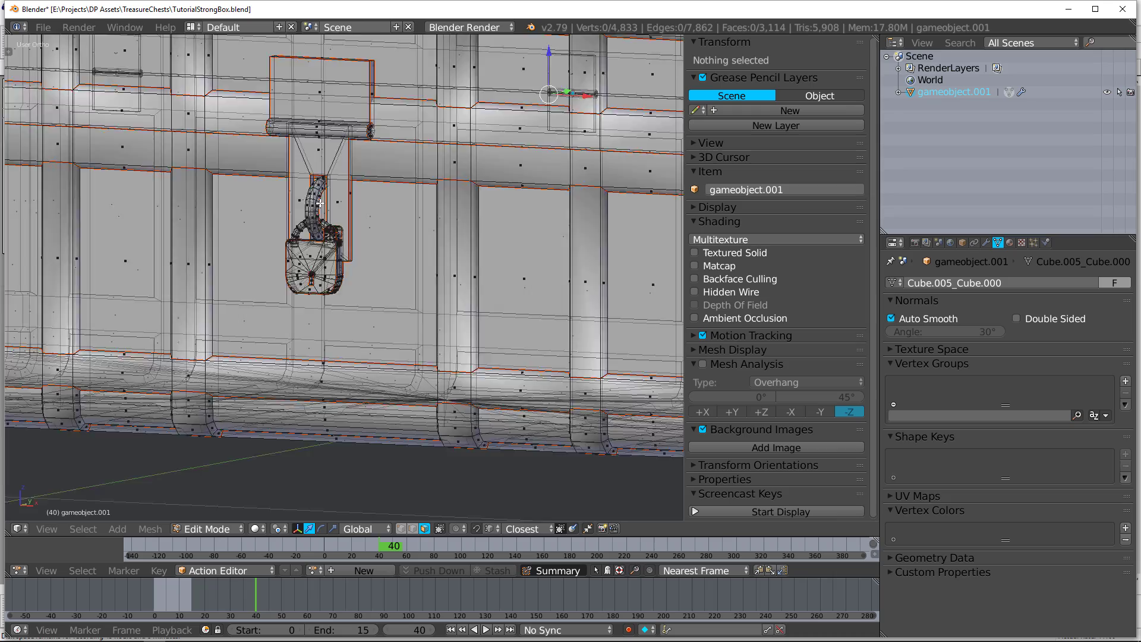
pyautogui.scroll(-6, 320, 203)
pyautogui.moveTo(320, 203); pyautogui.dragTo(399, 218, button='middle')
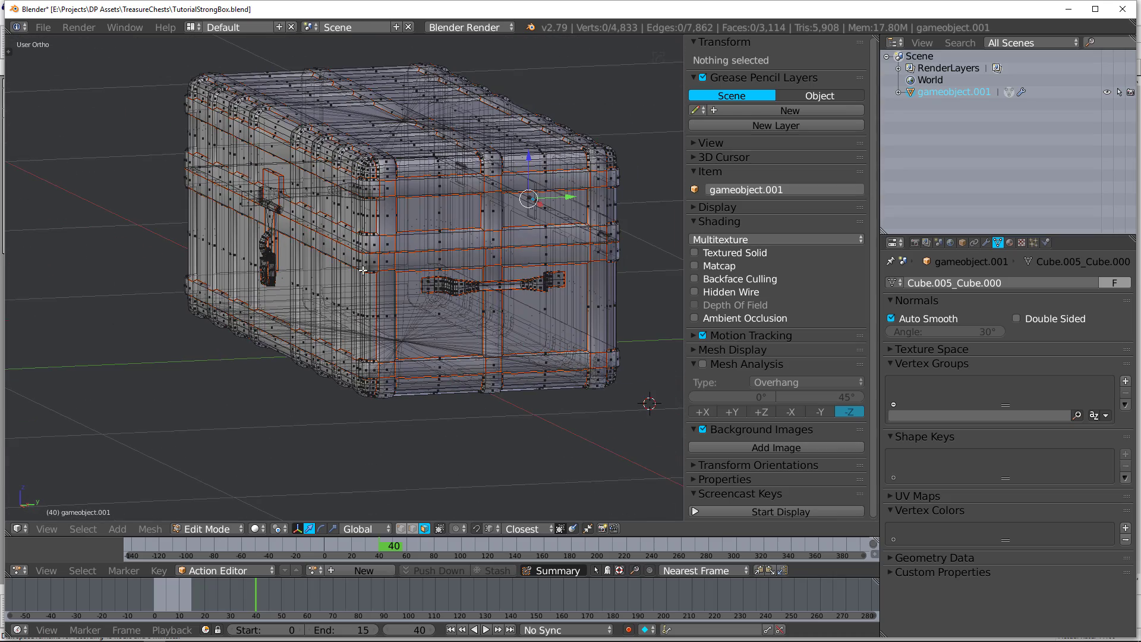
pyautogui.scroll(8, 364, 271)
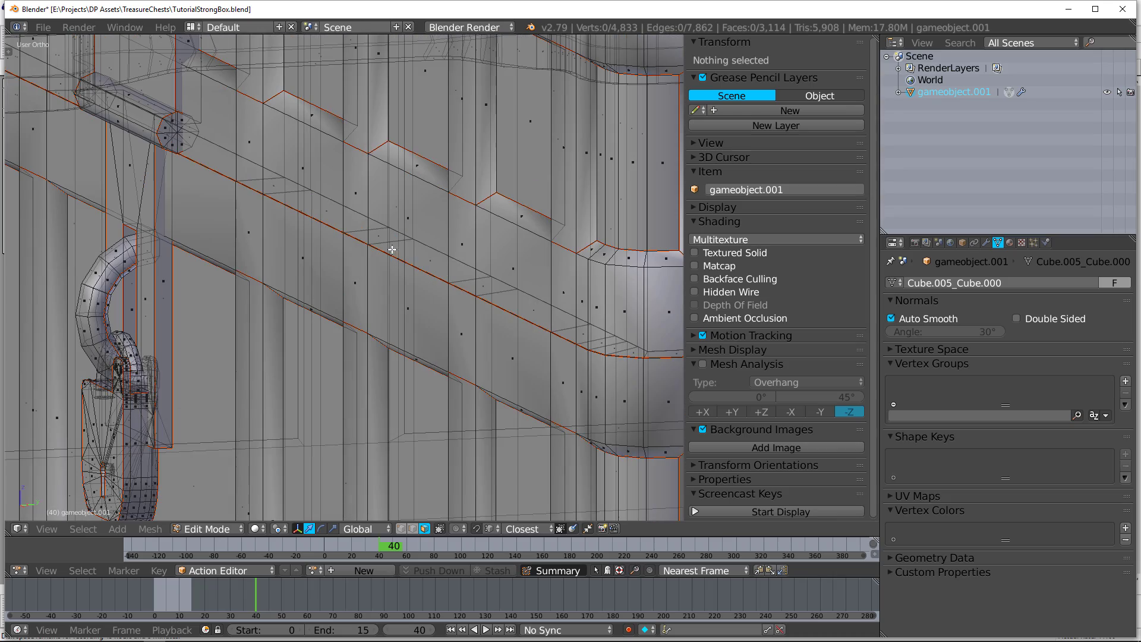
pyautogui.scroll(-9, 432, 273)
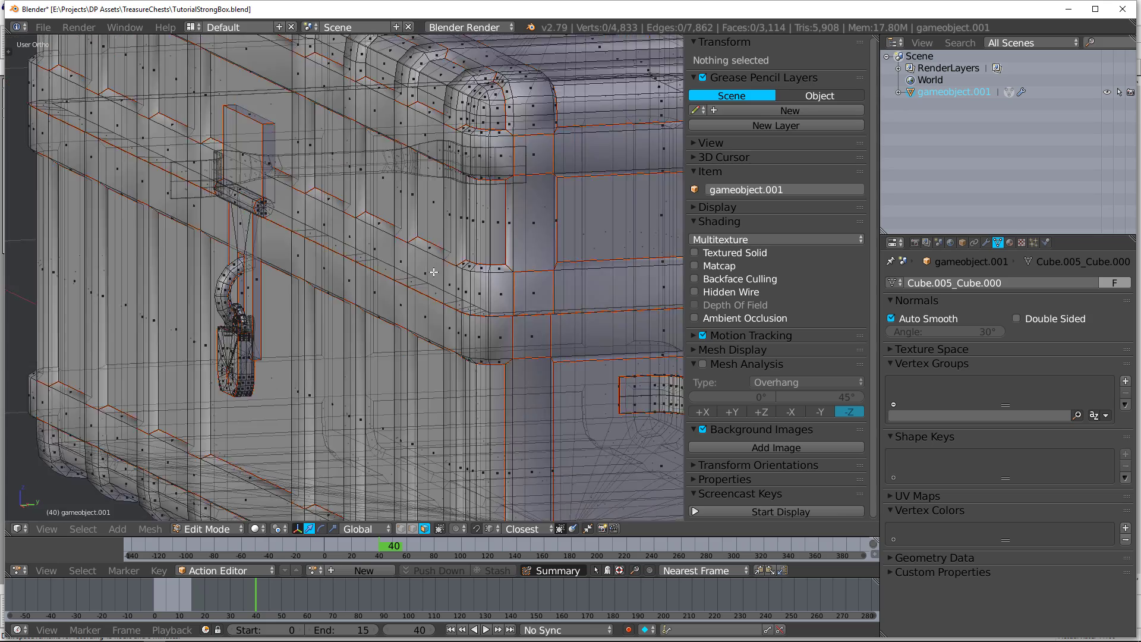
pyautogui.moveTo(484, 270); pyautogui.dragTo(328, 283, button='middle')
pyautogui.scroll(7, 449, 274)
pyautogui.scroll(5, 450, 272)
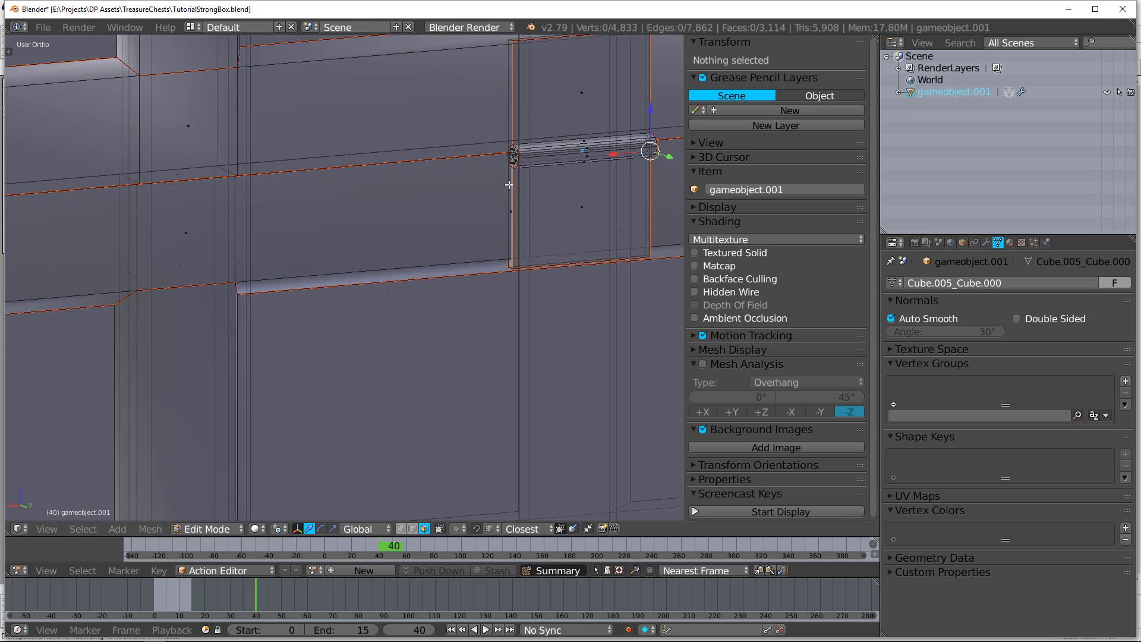
pyautogui.keyDown('shift'); pyautogui.moveTo(531, 63); pyautogui.dragTo(479, 111, button='middle'); pyautogui.keyUp('shift')
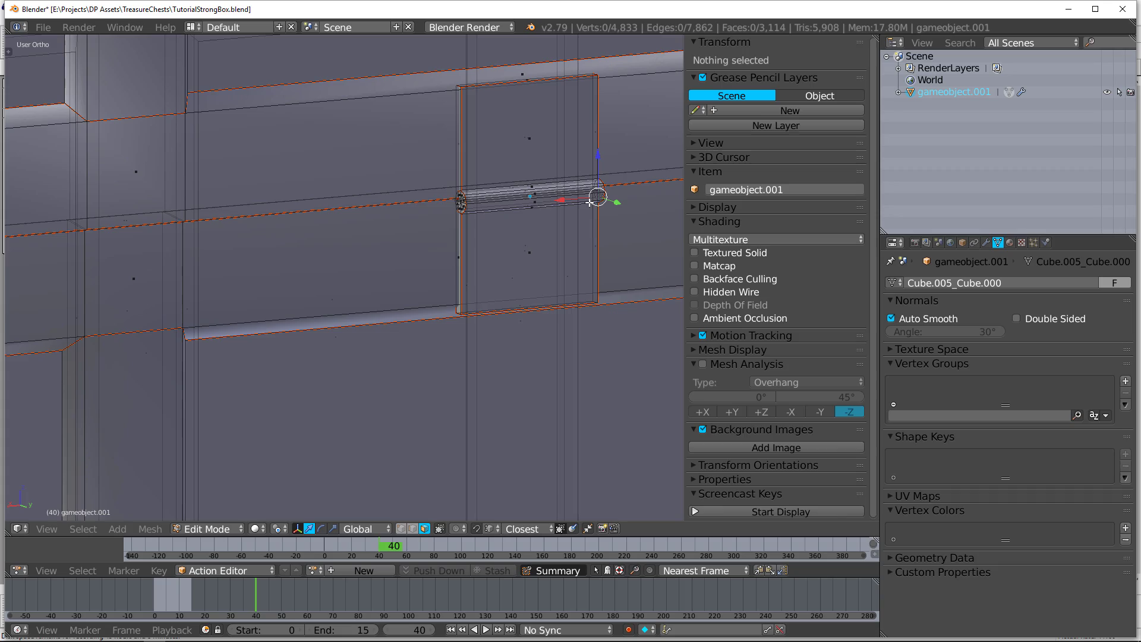
pyautogui.scroll(-10, 444, 205)
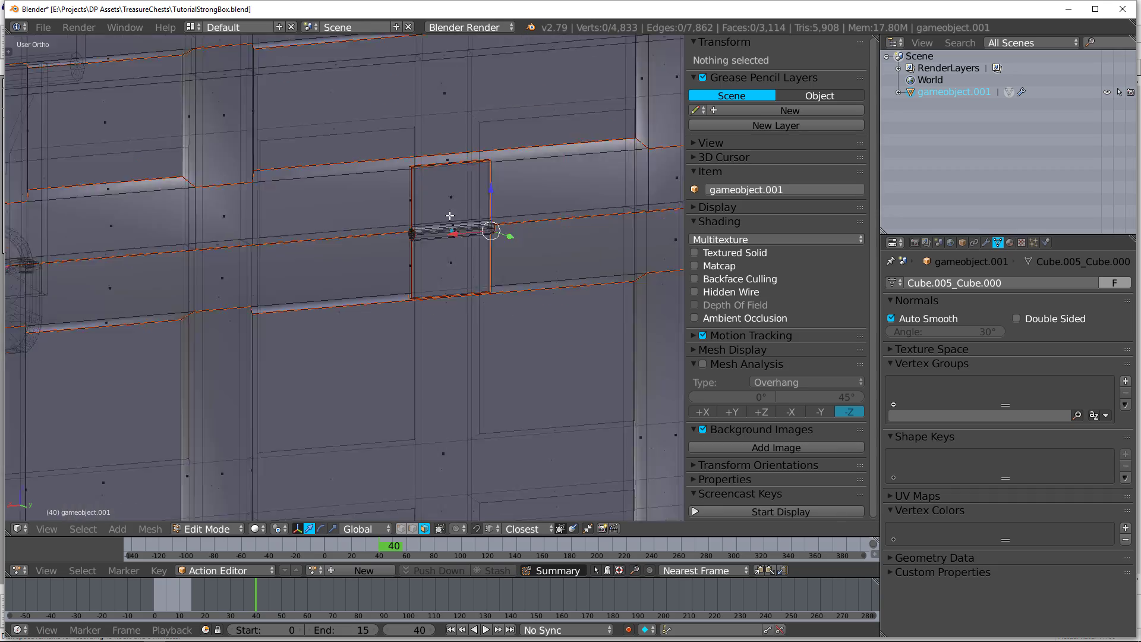
pyautogui.moveTo(346, 257); pyautogui.dragTo(471, 252, button='middle')
pyautogui.scroll(6, 380, 321)
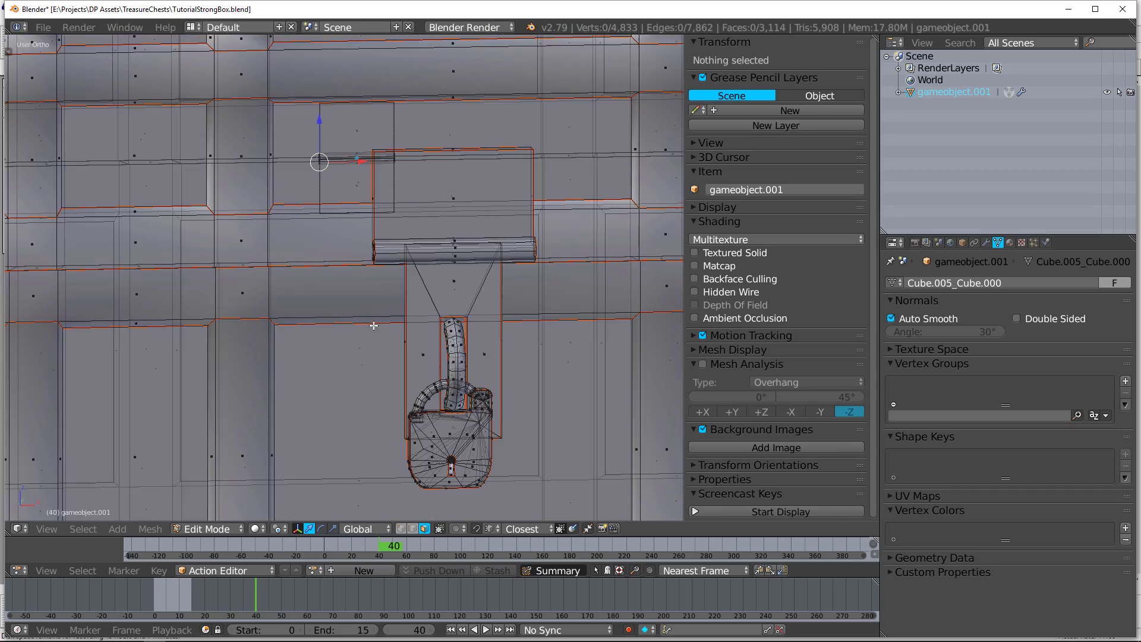
pyautogui.keyDown('shift'); pyautogui.moveTo(419, 434); pyautogui.dragTo(416, 313, button='middle'); pyautogui.keyUp('shift')
pyautogui.scroll(5, 430, 261)
# In vertex select and Front view, circle-select the padlock's upper-right ring vertices.
pyautogui.click(400, 529)
pyautogui.scroll(-3, 395, 381)
pyautogui.press('KP_1')
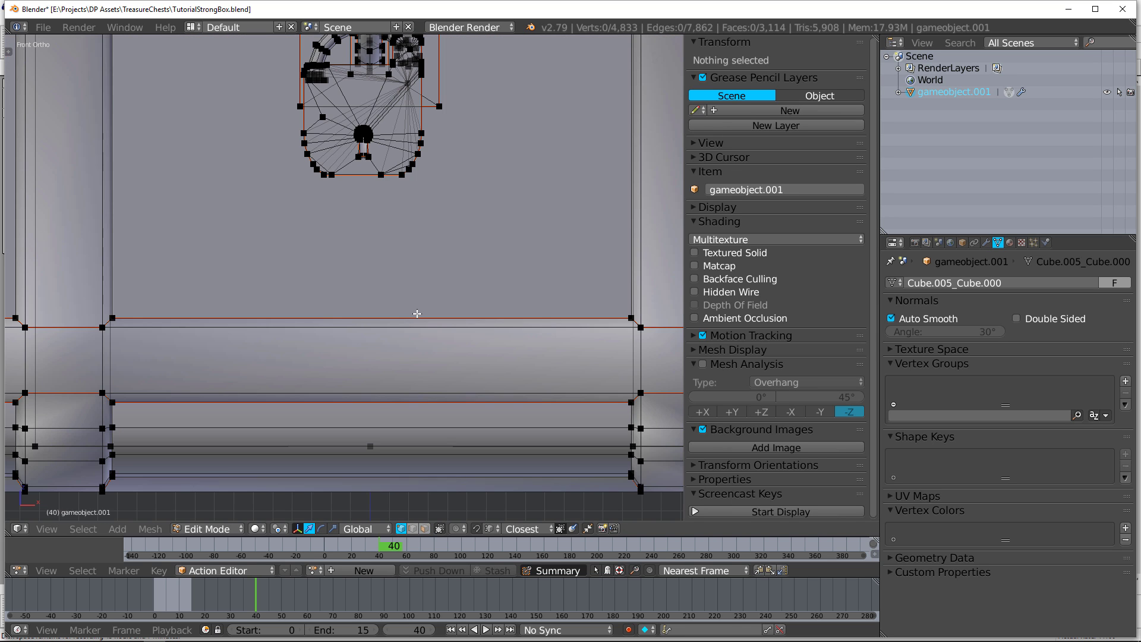
pyautogui.keyDown('shift'); pyautogui.moveTo(415, 252); pyautogui.dragTo(435, 443, button='middle'); pyautogui.keyUp('shift')
pyautogui.scroll(4, 455, 297)
pyautogui.press('c')
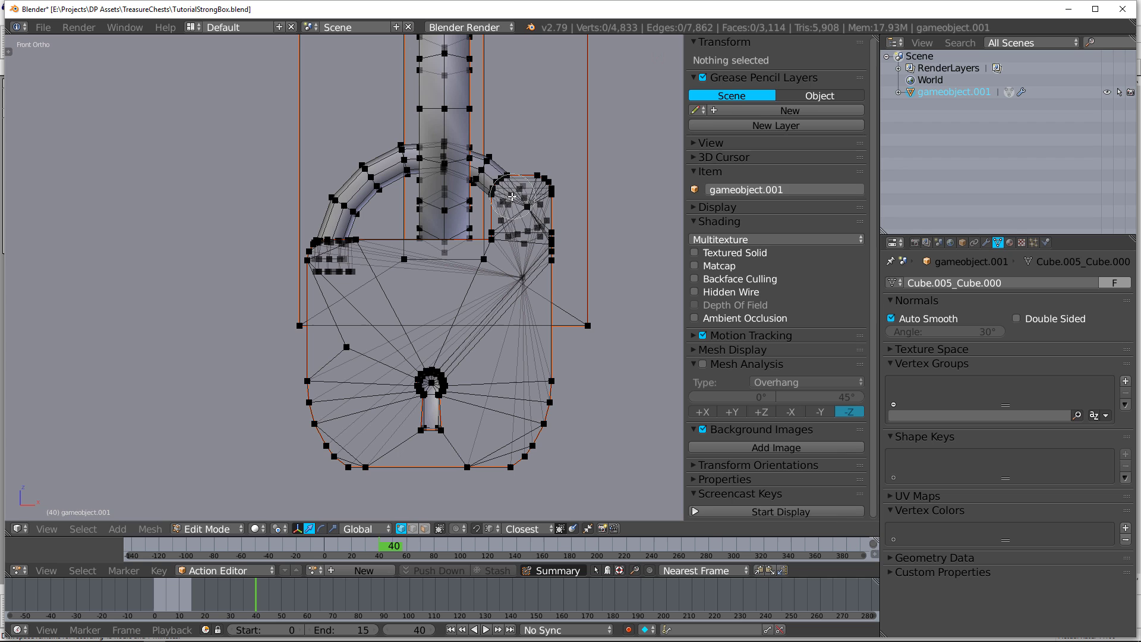
pyautogui.moveTo(517, 193)
pyautogui.mouseDown()
pyautogui.moveTo(539, 202)
pyautogui.moveTo(512, 235)
pyautogui.moveTo(512, 277)
pyautogui.moveTo(485, 261)
pyautogui.moveTo(511, 236)
pyautogui.moveTo(526, 187)
pyautogui.mouseUp()
# Clear the selection, brush-select both padlock ring ends, and frame them in the view.
pyautogui.rightClick(501, 286)
pyautogui.press('a')
pyautogui.press('c')
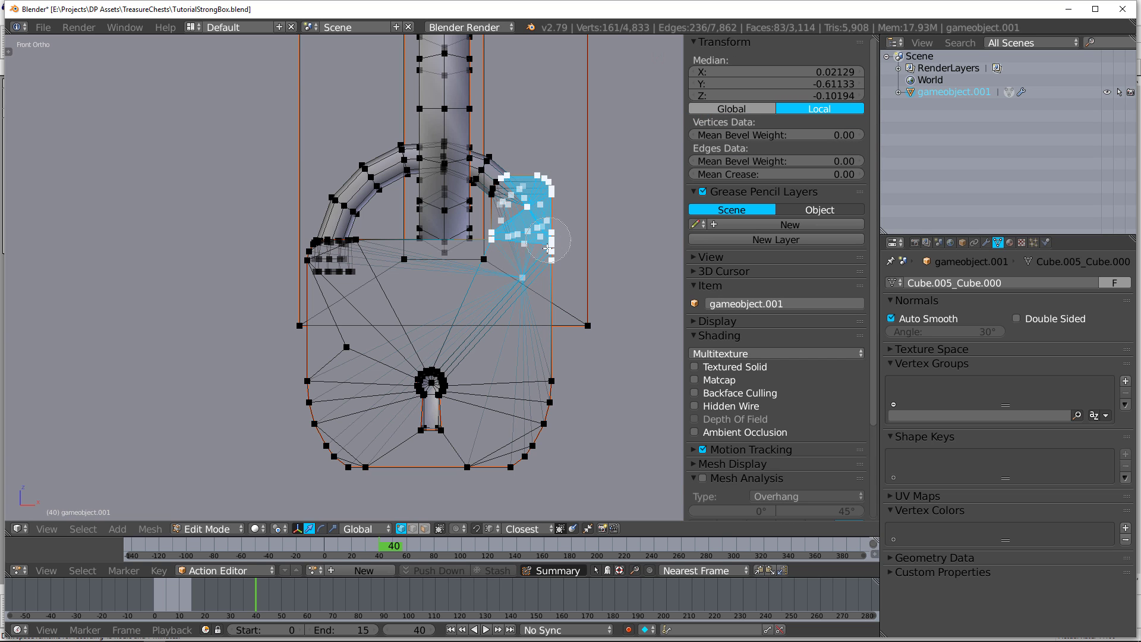
pyautogui.moveTo(342, 238)
pyautogui.mouseDown()
pyautogui.moveTo(332, 269)
pyautogui.moveTo(418, 383)
pyautogui.moveTo(433, 382)
pyautogui.moveTo(306, 427)
pyautogui.moveTo(319, 383)
pyautogui.moveTo(319, 262)
pyautogui.mouseUp()
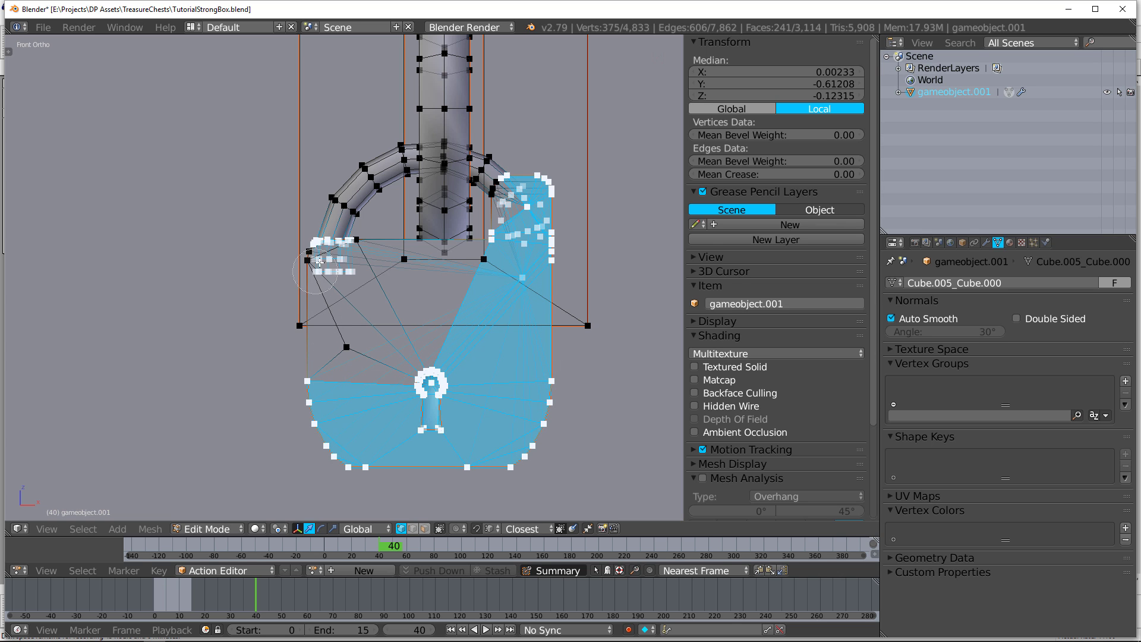
pyautogui.rightClick(321, 262)
pyautogui.scroll(-1, 325, 266)
pyautogui.moveTo(326, 265); pyautogui.dragTo(364, 262, button='middle')
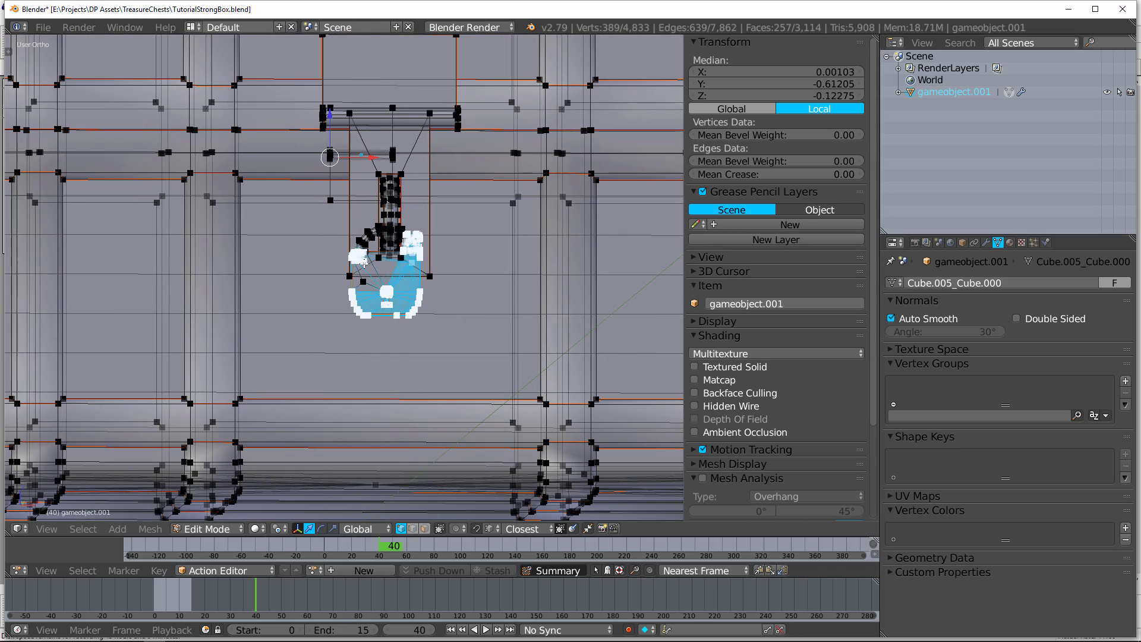
pyautogui.press('KP_Decimal')
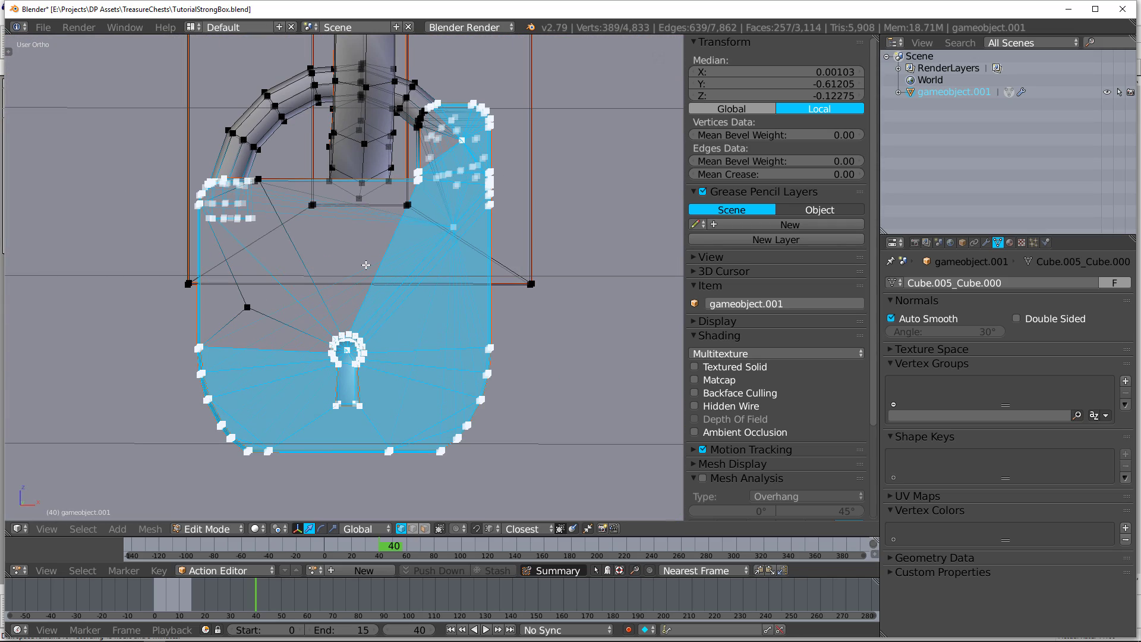
# Grow the selection over the whole padlock, undo a test move, and start Screencast Keys.
pyautogui.hotkey('ctrl', 'l')
pyautogui.scroll(-3, 366, 265)
pyautogui.moveTo(366, 265); pyautogui.dragTo(294, 292, button='middle')
pyautogui.press('g')
pyautogui.click(515, 319)
pyautogui.moveTo(515, 319); pyautogui.dragTo(295, 299, button='middle')
pyautogui.hotkey('ctrl', 'z')
pyautogui.scroll(-5, 718, 383)
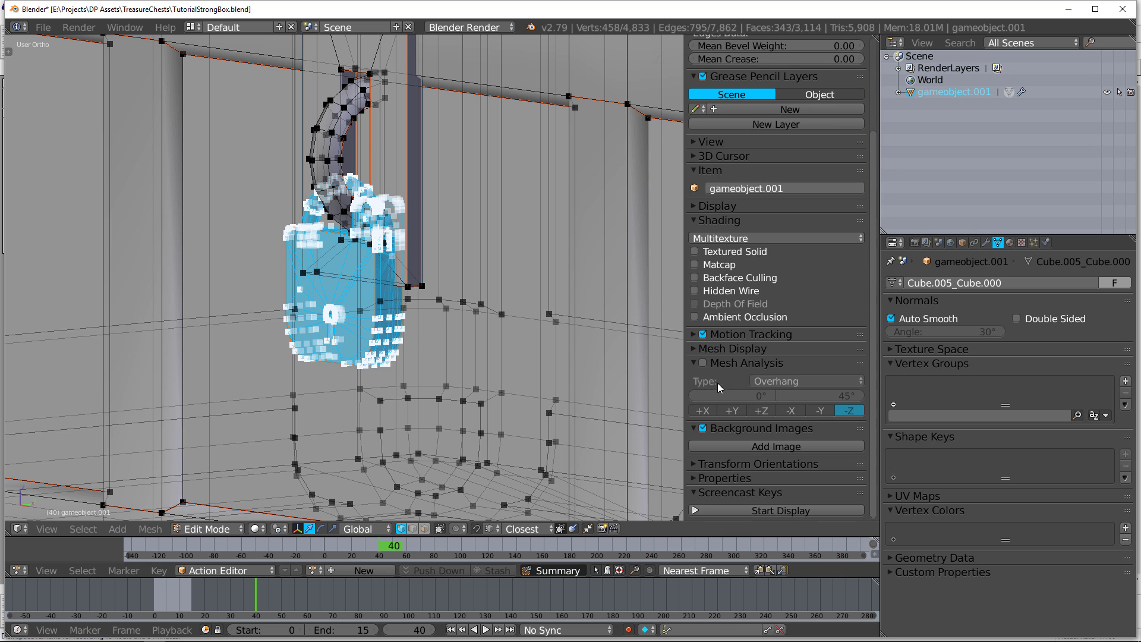
pyautogui.click(731, 512)
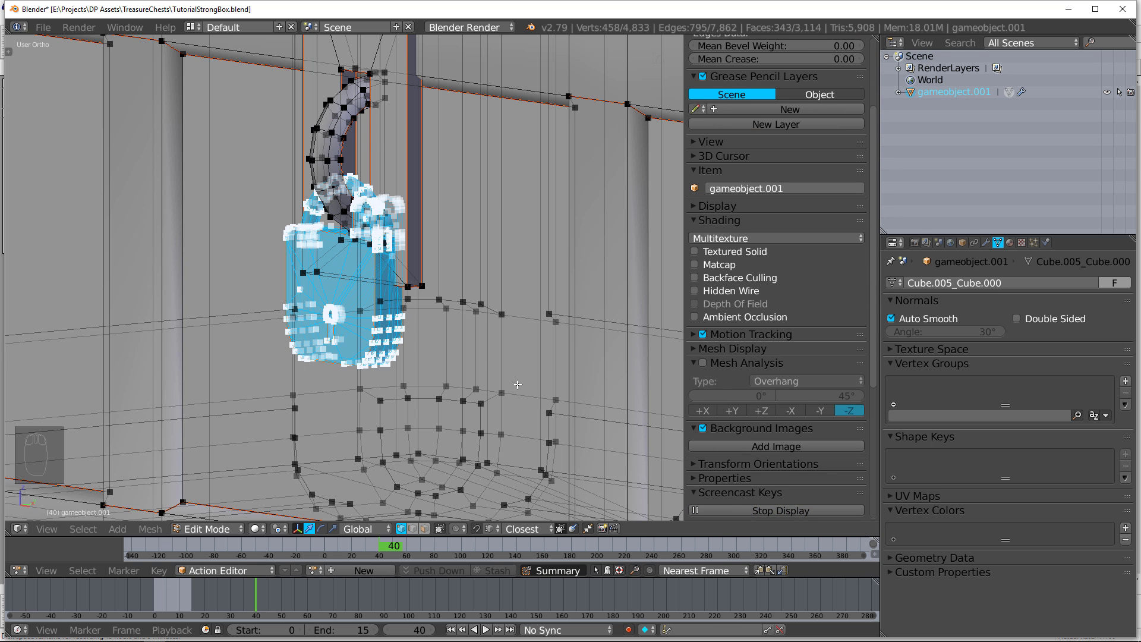
# Add a vertex group renamed Lock and assign the selected padlock vertices to it.
pyautogui.press('n')
pyautogui.moveTo(517, 385); pyautogui.dragTo(653, 374, button='middle')
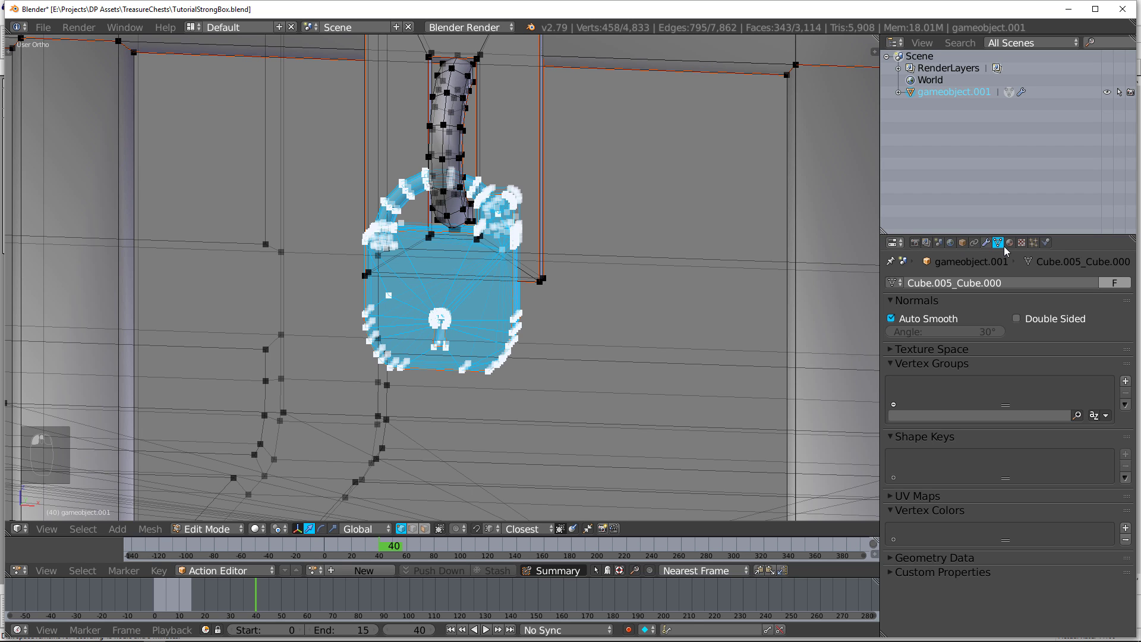
pyautogui.click(1125, 381)
pyautogui.doubleClick(920, 384)
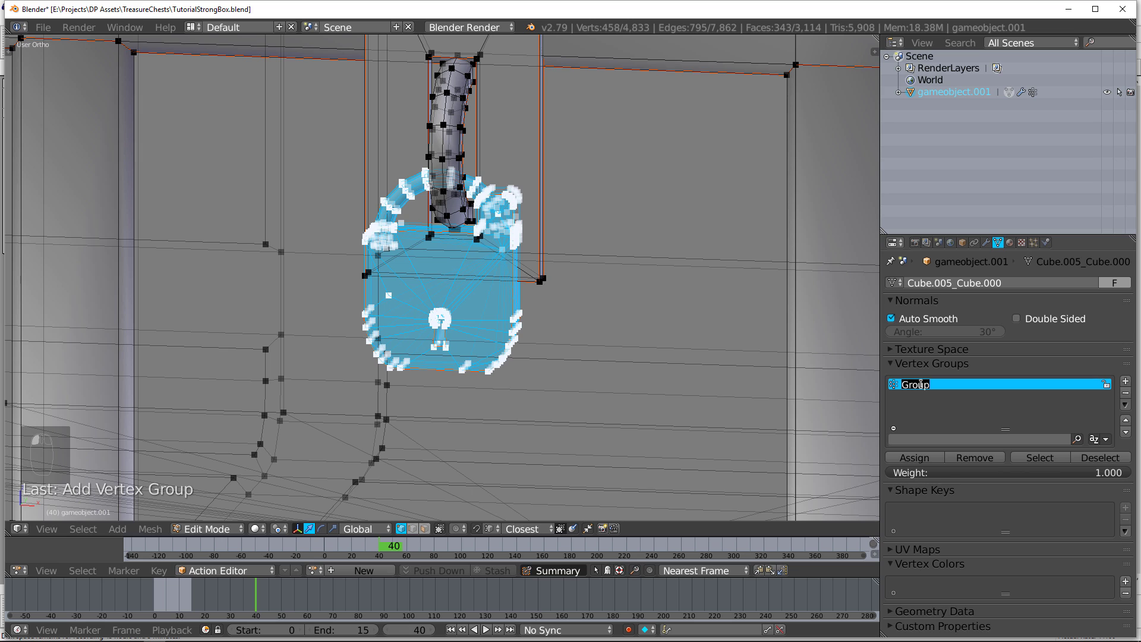
pyautogui.write('IO')
pyautogui.press('BackSpace')
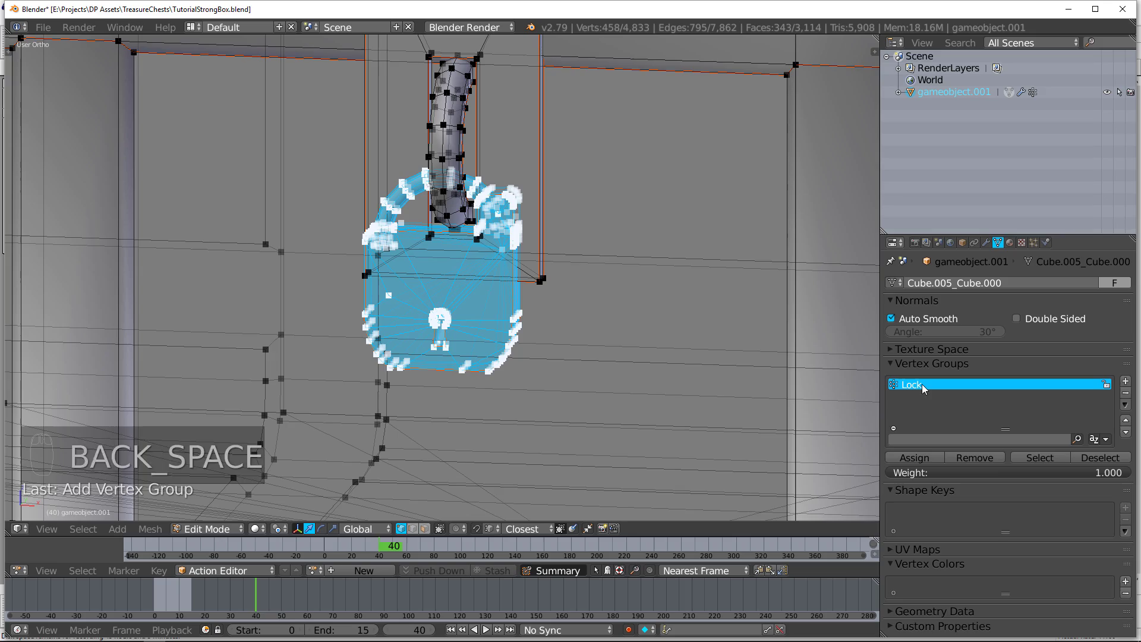
pyautogui.click(918, 455)
# Hide the padlock and brush-select the latch's top bar in front view, undoing an oversized linked selection.
pyautogui.press('h')
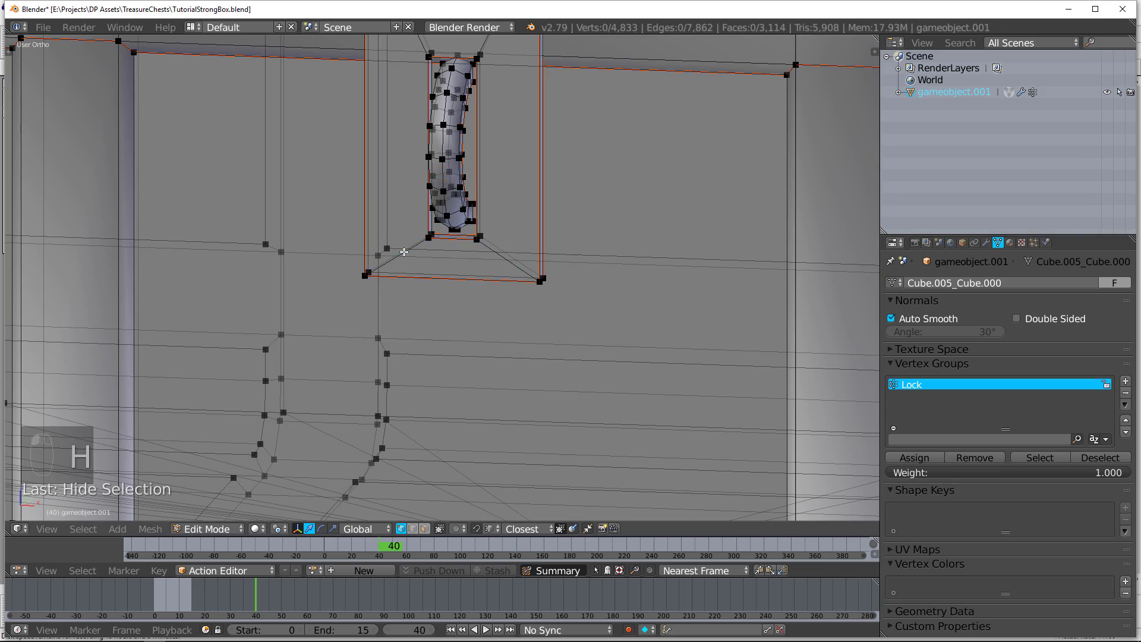
pyautogui.scroll(-4, 404, 252)
pyautogui.moveTo(476, 239); pyautogui.dragTo(451, 237, button='middle')
pyautogui.press('KP_1')
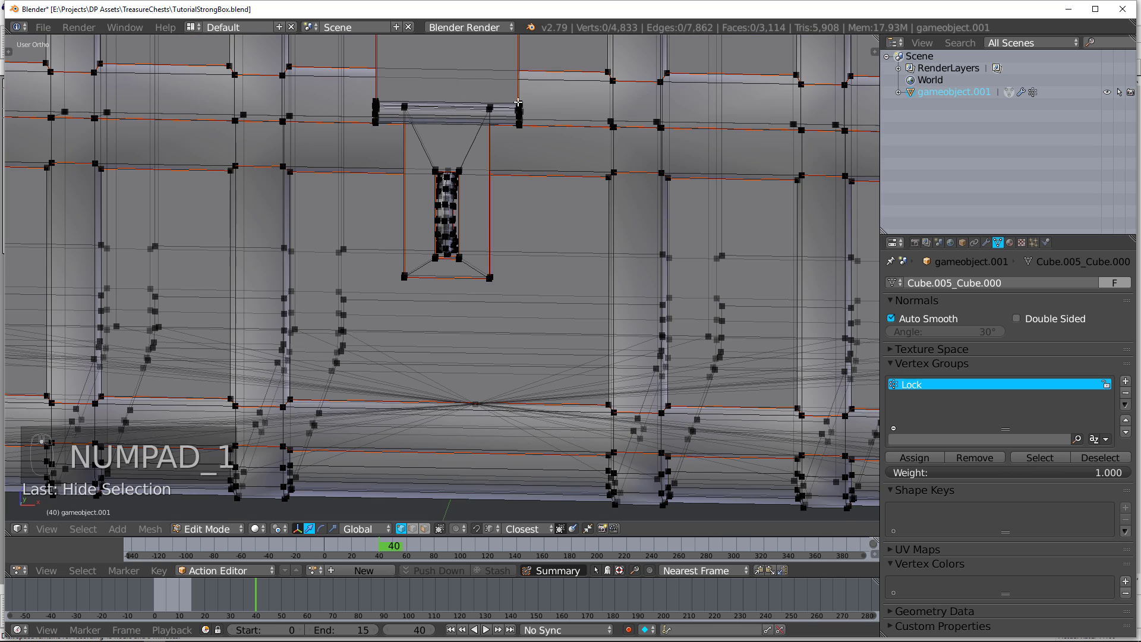
pyautogui.scroll(3, 565, 104)
pyautogui.press('c')
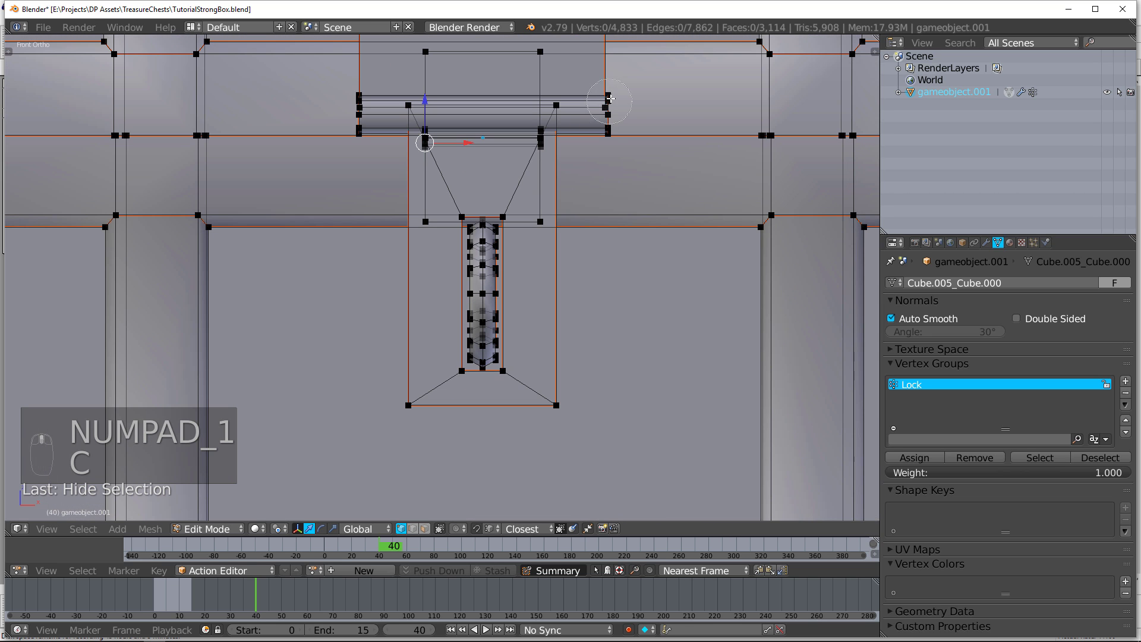
pyautogui.moveTo(610, 98)
pyautogui.mouseDown()
pyautogui.moveTo(611, 128)
pyautogui.moveTo(356, 123)
pyautogui.mouseUp()
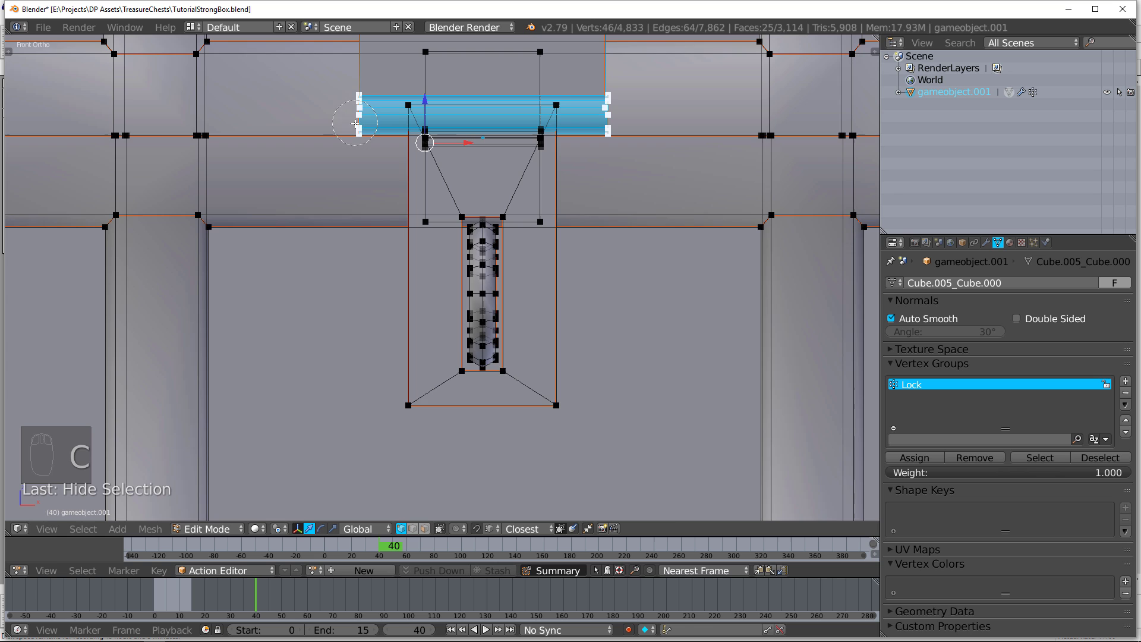
pyautogui.rightClick(355, 123)
pyautogui.scroll(-3, 460, 133)
pyautogui.hotkey('ctrl', 'l')
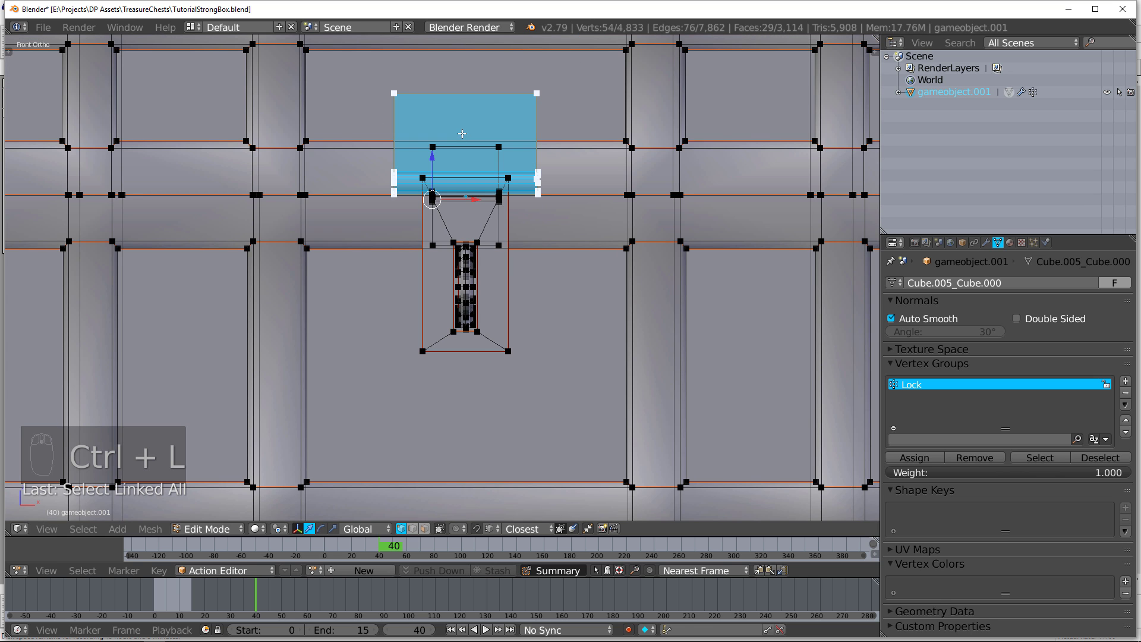
pyautogui.hotkey('ctrl', 'z')
pyautogui.scroll(2, 516, 164)
pyautogui.press('a')
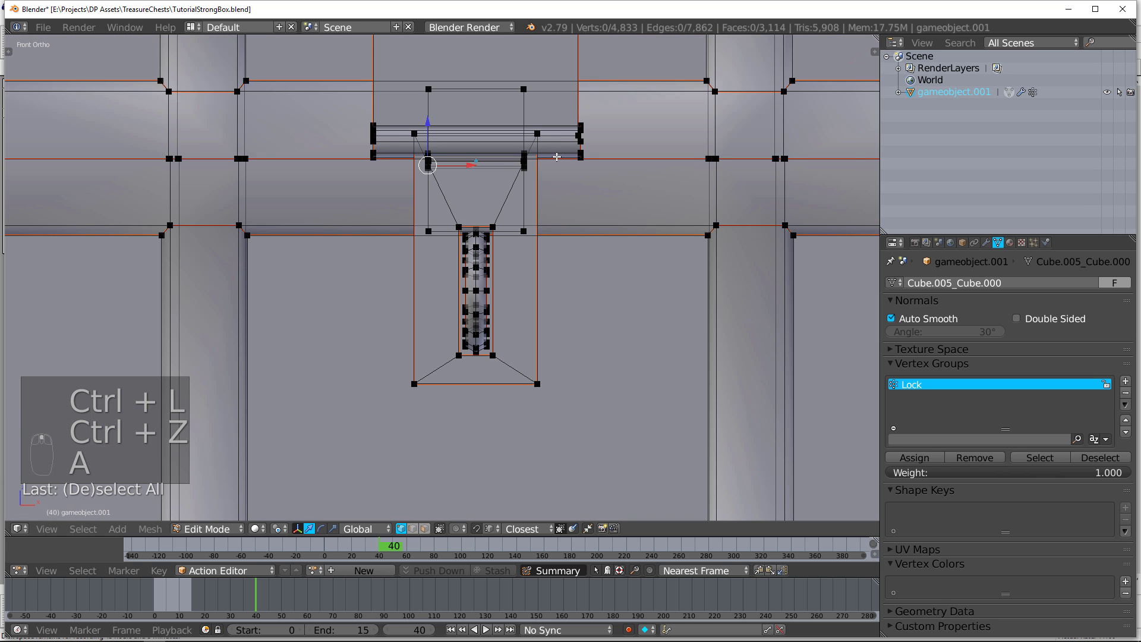
# Select the latch bar's ends, paint over the bar and frame corners and sides, then select linked.
pyautogui.moveTo(555, 156)
pyautogui.mouseDown(button='middle')
pyautogui.moveTo(476, 158)
pyautogui.moveTo(552, 169)
pyautogui.mouseUp(button='middle')
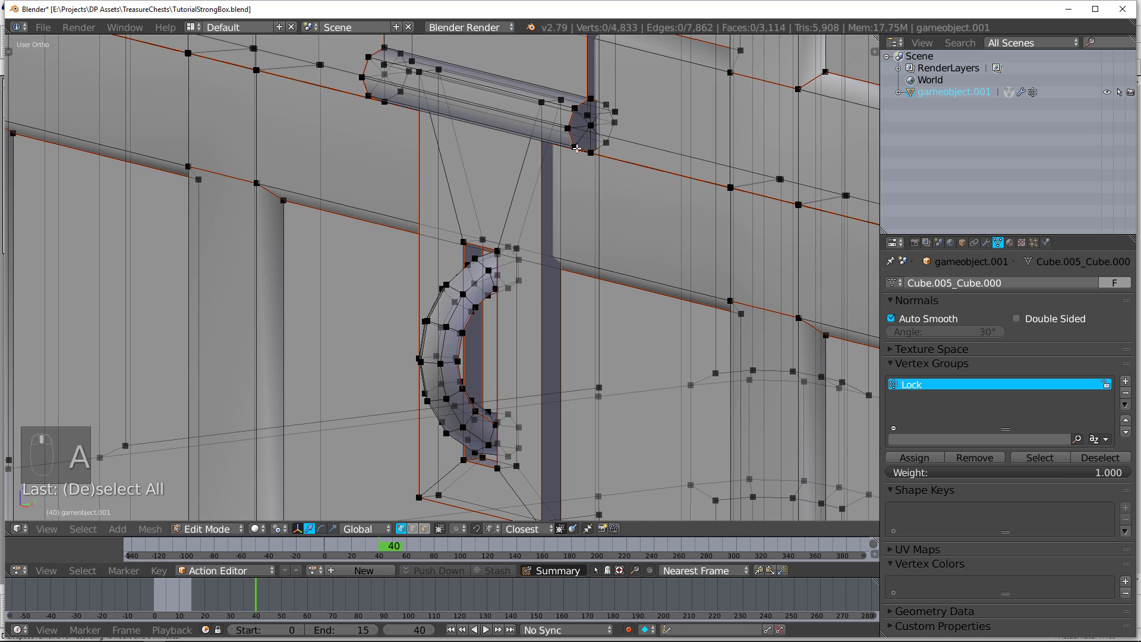
pyautogui.rightClick(588, 134)
pyautogui.keyDown('shift'); pyautogui.rightClick(369, 104); pyautogui.keyUp('shift')
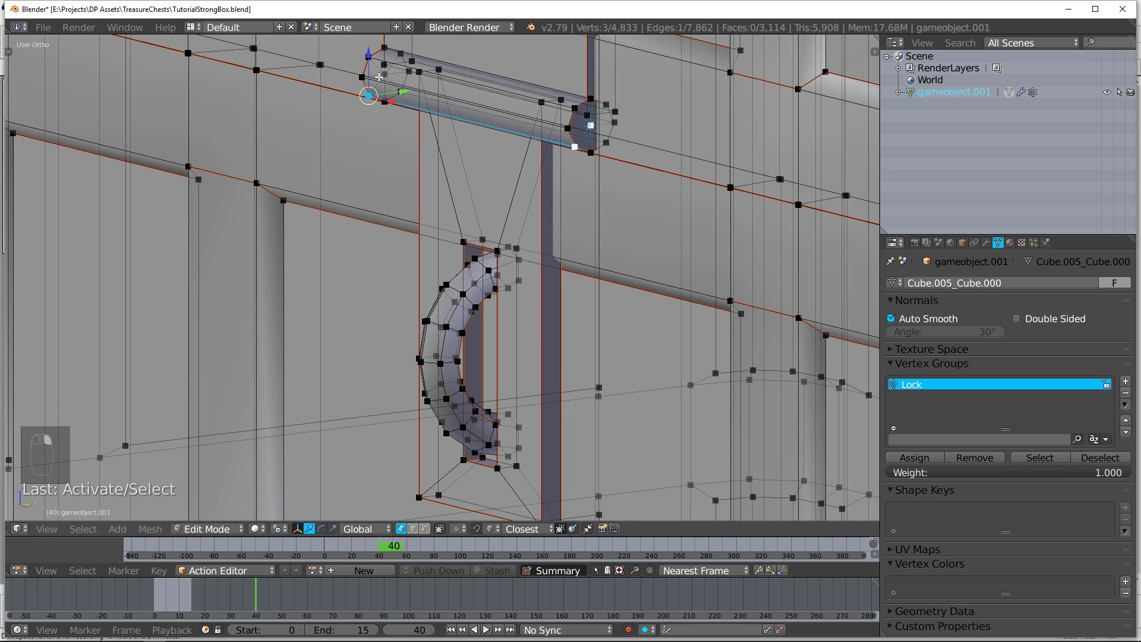
pyautogui.keyDown('shift'); pyautogui.rightClick(381, 77); pyautogui.keyUp('shift')
pyautogui.moveTo(385, 122); pyautogui.dragTo(449, 132, button='middle')
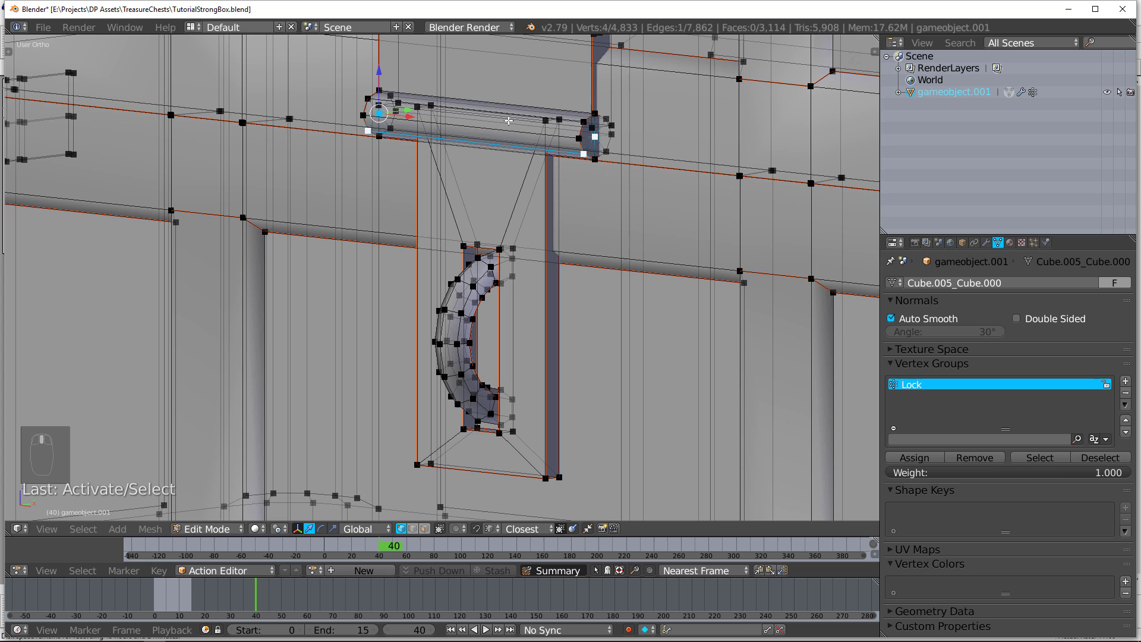
pyautogui.press('KP_1')
pyautogui.press('c')
pyautogui.moveTo(410, 109); pyautogui.dragTo(580, 105)
pyautogui.moveTo(580, 408)
pyautogui.mouseDown()
pyautogui.moveTo(400, 466)
pyautogui.moveTo(458, 447)
pyautogui.moveTo(527, 462)
pyautogui.moveTo(522, 446)
pyautogui.mouseUp()
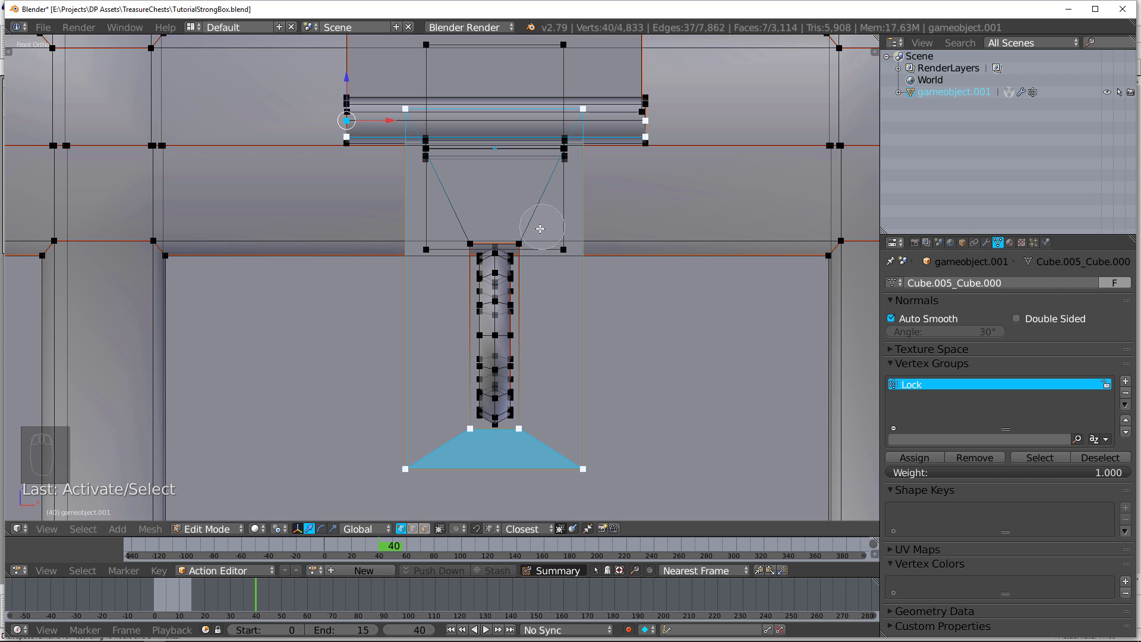
pyautogui.scroll(3, 526, 236)
pyautogui.moveTo(526, 236); pyautogui.dragTo(472, 231)
pyautogui.rightClick(472, 231)
pyautogui.moveTo(472, 232); pyautogui.dragTo(435, 242, button='middle')
pyautogui.hotkey('ctrl', 'l')
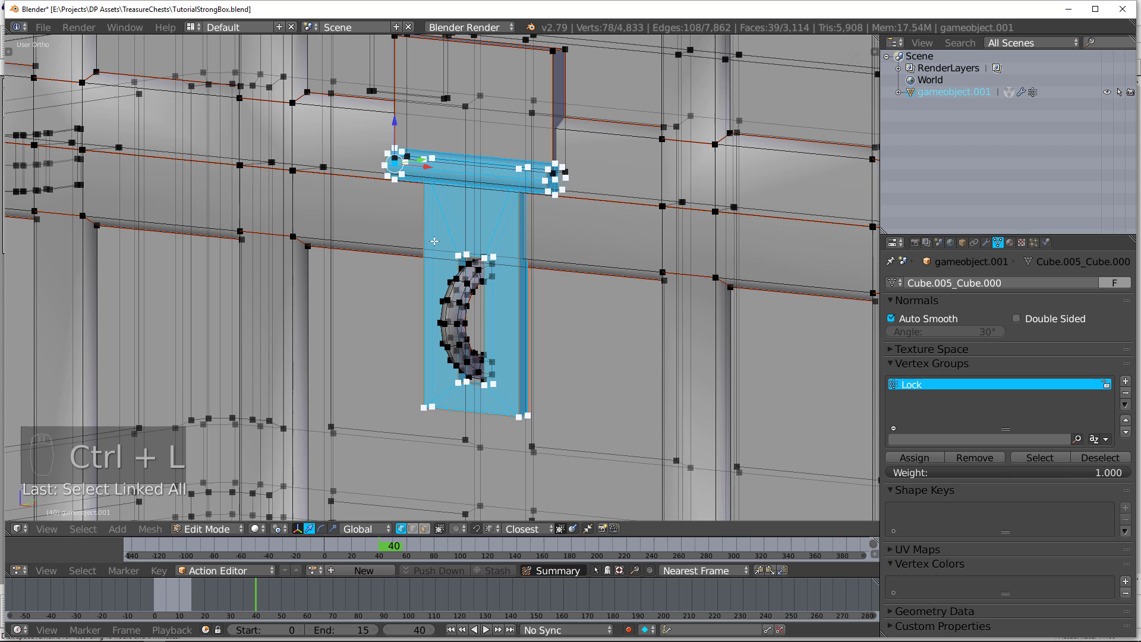
# Undo a test move of the latch and add a new vertex group named TopLatch.
pyautogui.scroll(-1, 435, 240)
pyautogui.press('g')
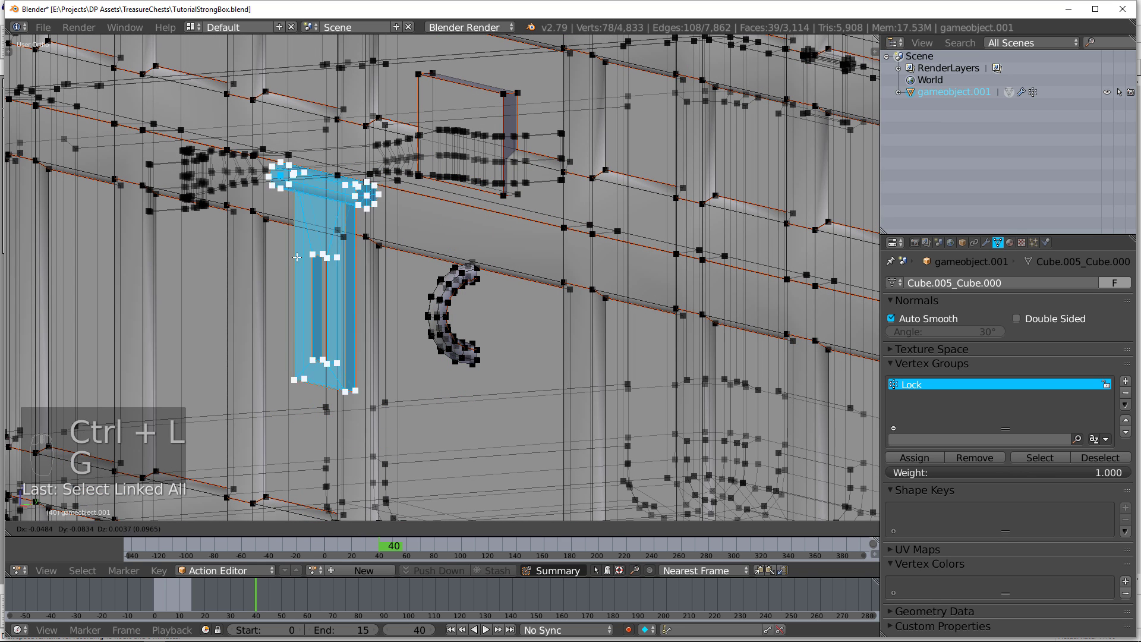
pyautogui.hotkey('ctrl', 'z')
pyautogui.click(1125, 381)
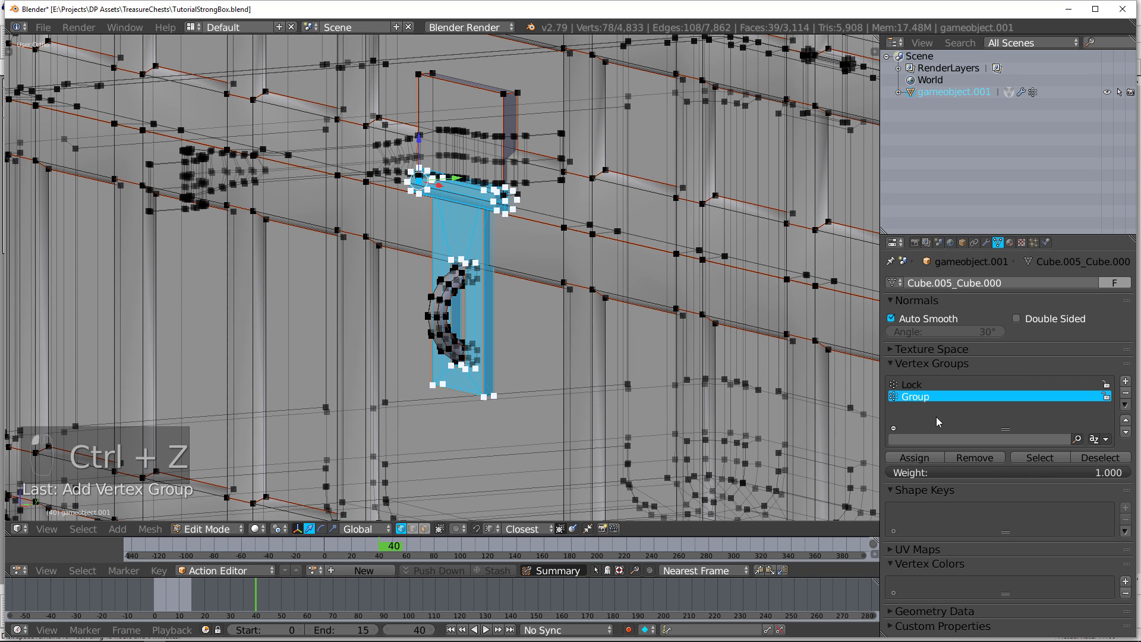
pyautogui.write('TopLatch')
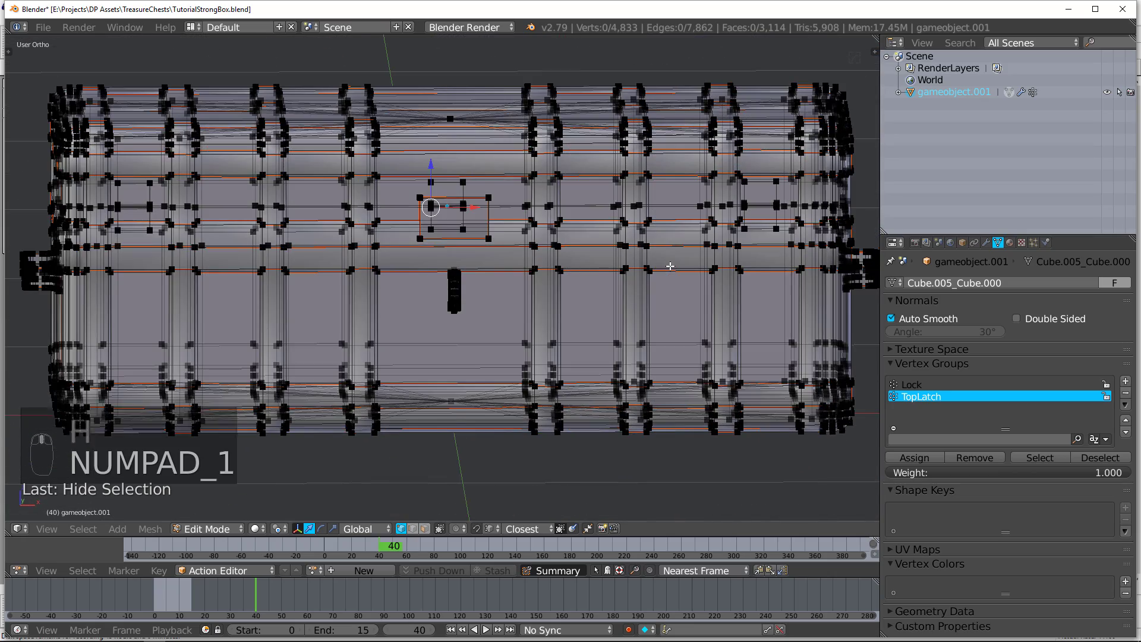
# Box-select the chest's lower half, extend to linked geometry, and undo a test pull from the lid.
pyautogui.press('b')
pyautogui.moveTo(164, 264); pyautogui.dragTo(779, 457)
pyautogui.hotkey('ctrl', 'l')
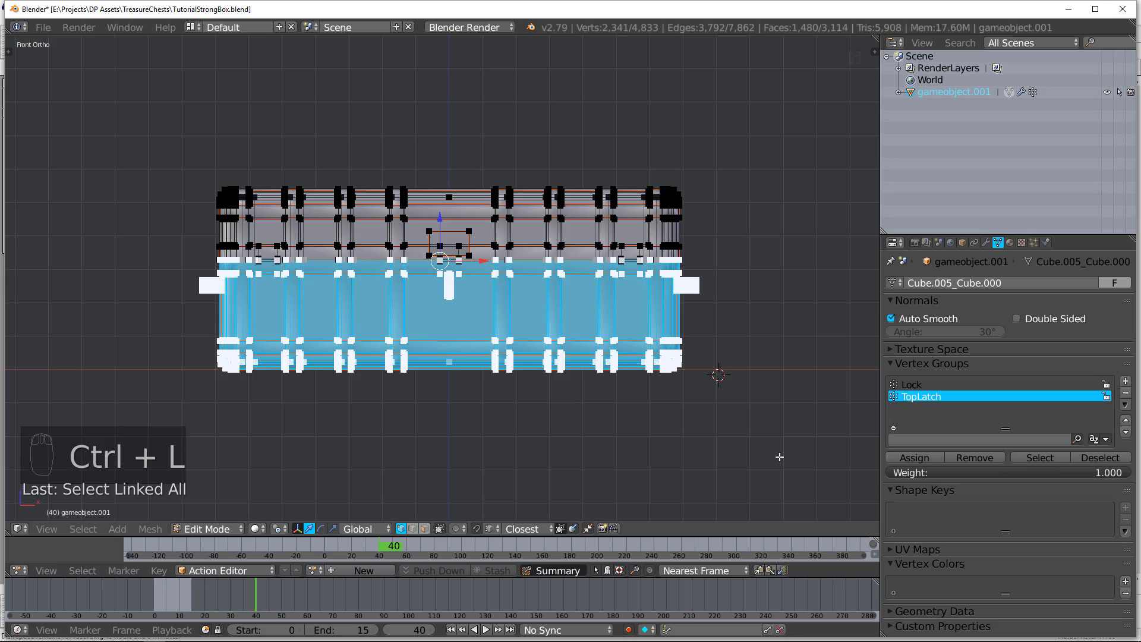
pyautogui.moveTo(741, 384); pyautogui.dragTo(622, 368, button='middle')
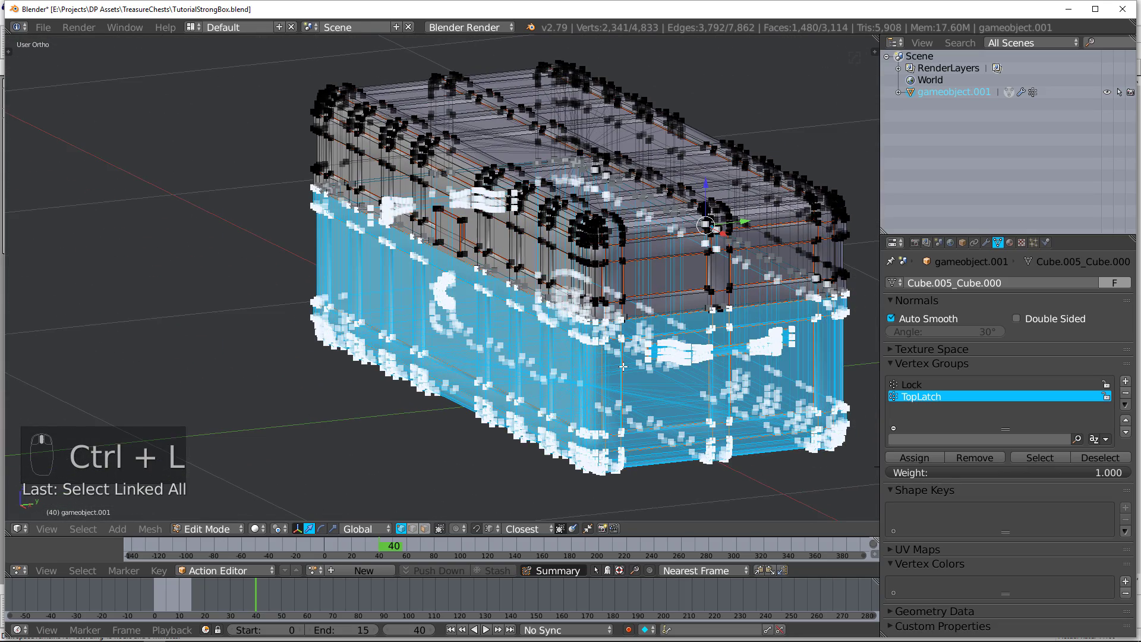
pyautogui.scroll(-2, 621, 369)
pyautogui.press('g')
pyautogui.click(449, 405)
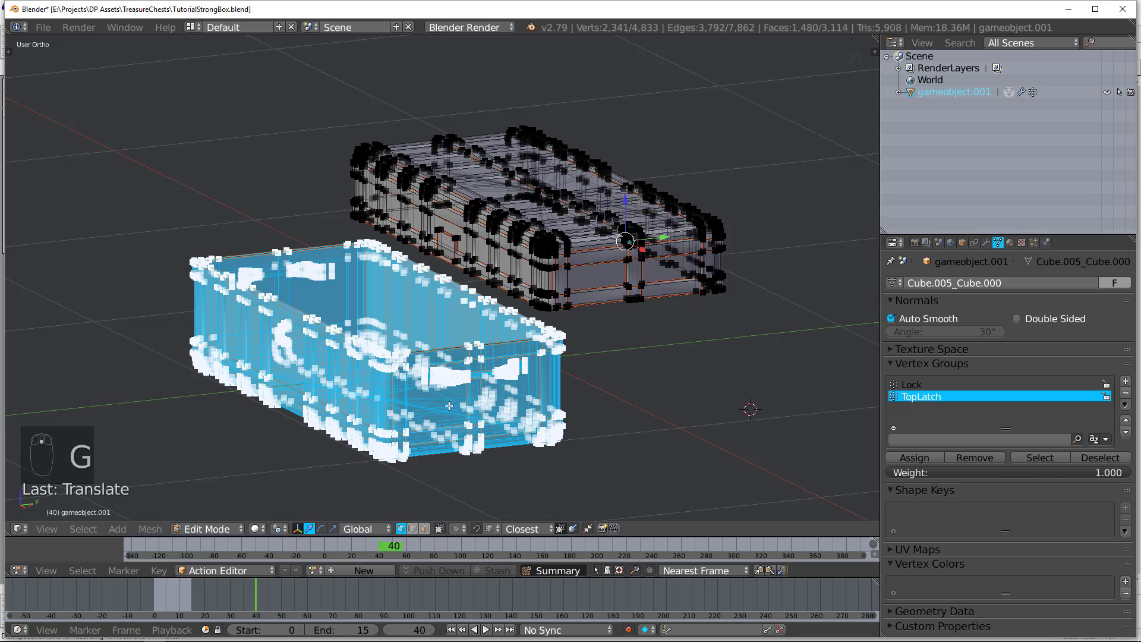
pyautogui.moveTo(449, 406); pyautogui.dragTo(597, 317, button='middle')
pyautogui.scroll(4, 445, 450)
pyautogui.moveTo(523, 284); pyautogui.dragTo(522, 253, button='middle')
pyautogui.hotkey('ctrl', 'z')
# Grow the lower-body selection slightly, test-slide it down, and undo the move.
pyautogui.scroll(-3, 506, 209)
pyautogui.press('ctrl+KP_Add')
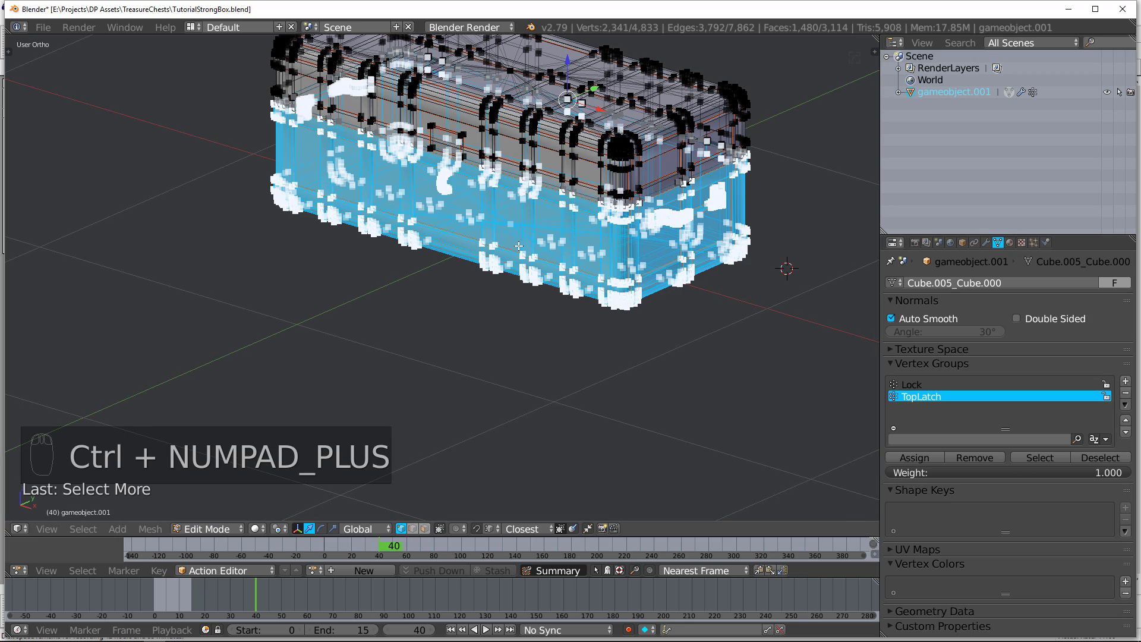
pyautogui.press('g')
pyautogui.click(535, 305)
pyautogui.scroll(5, 536, 305)
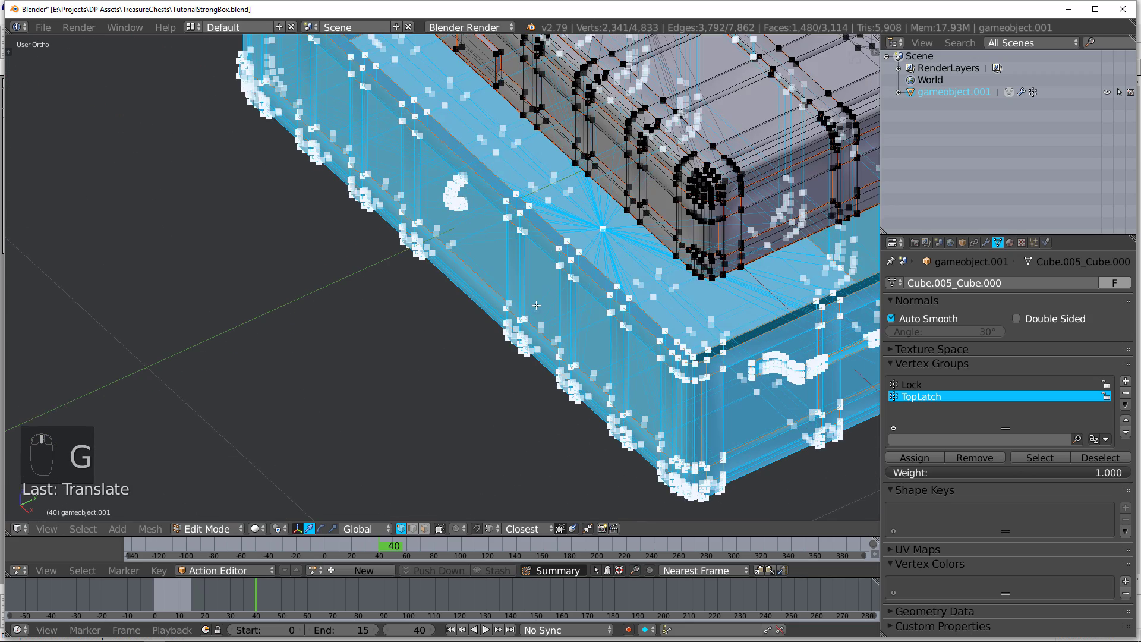
pyautogui.hotkey('ctrl', 'z')
pyautogui.scroll(-3, 560, 278)
pyautogui.moveTo(559, 278); pyautogui.dragTo(513, 263, button='middle')
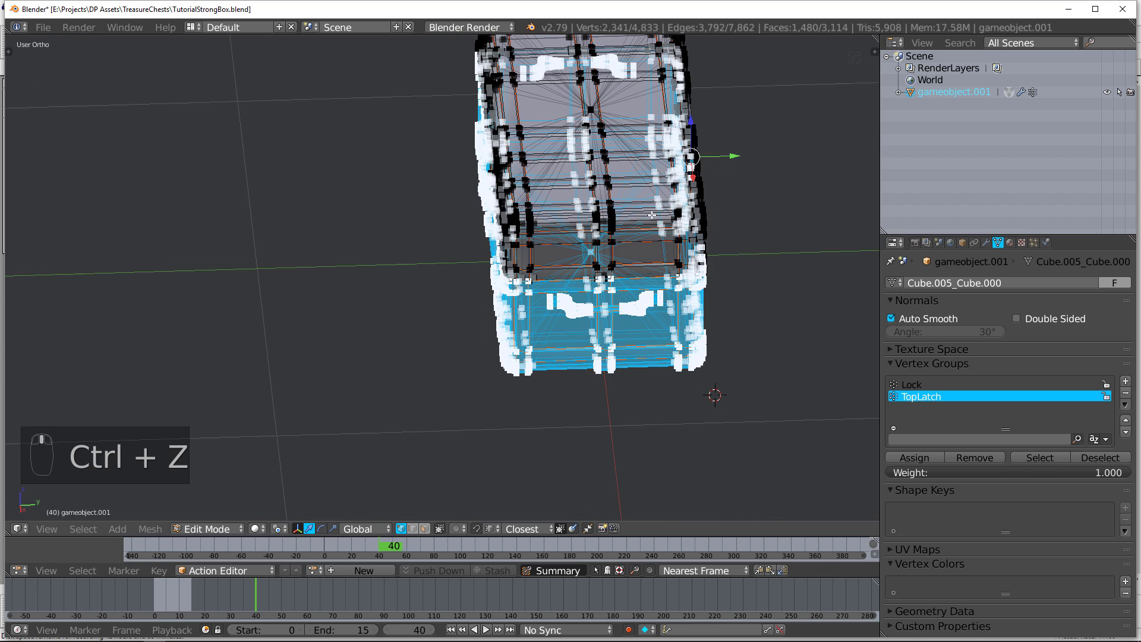
# Add a vertex group named Bottom, assign the lower body's vertices, and hide them.
pyautogui.click(1125, 381)
pyautogui.click(914, 439)
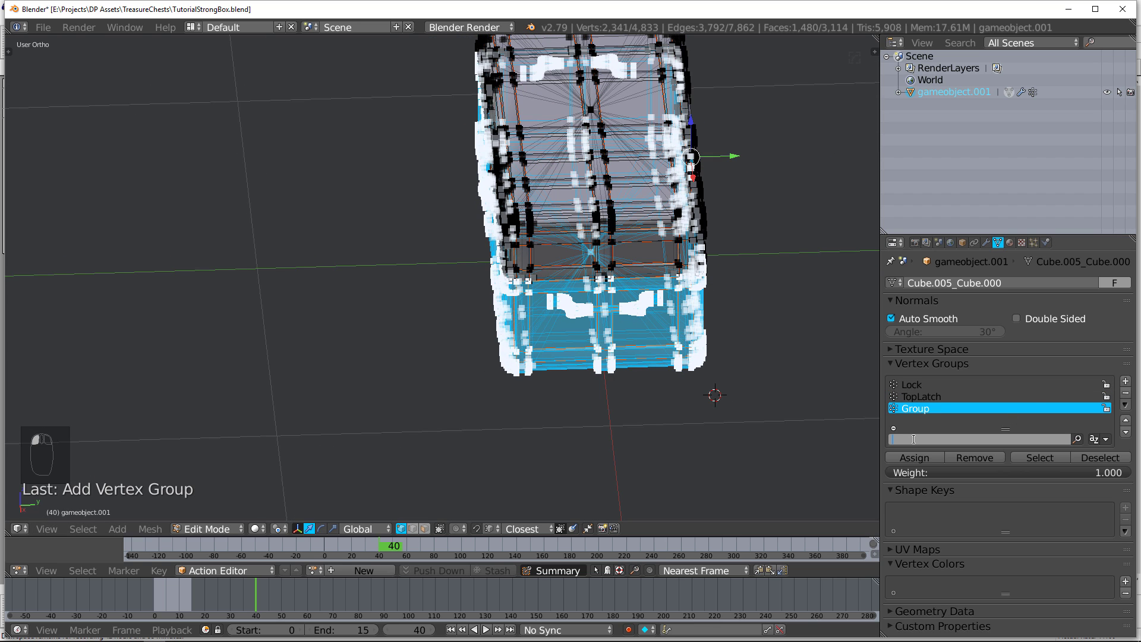
pyautogui.write('B')
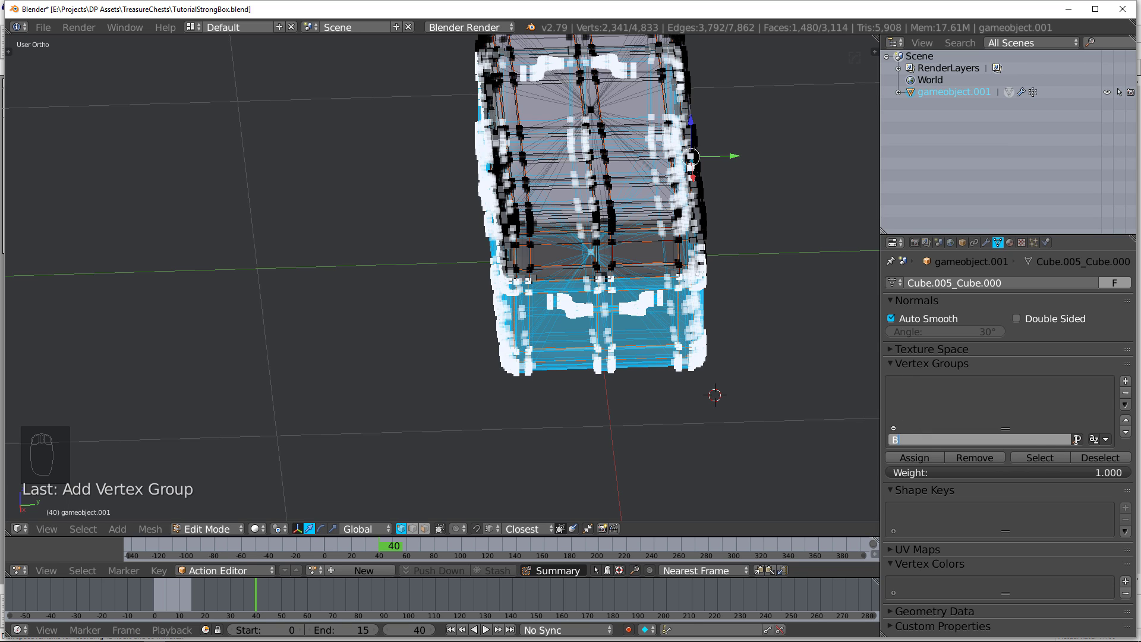
pyautogui.press('BackSpace')
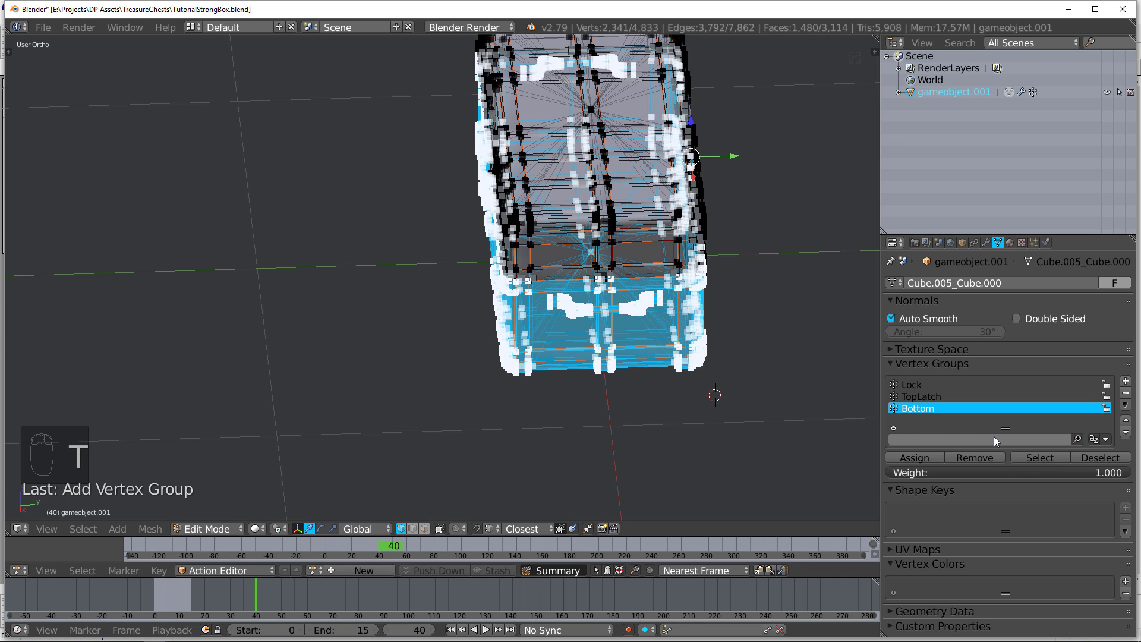
pyautogui.click(918, 457)
pyautogui.moveTo(654, 357); pyautogui.dragTo(612, 326, button='middle')
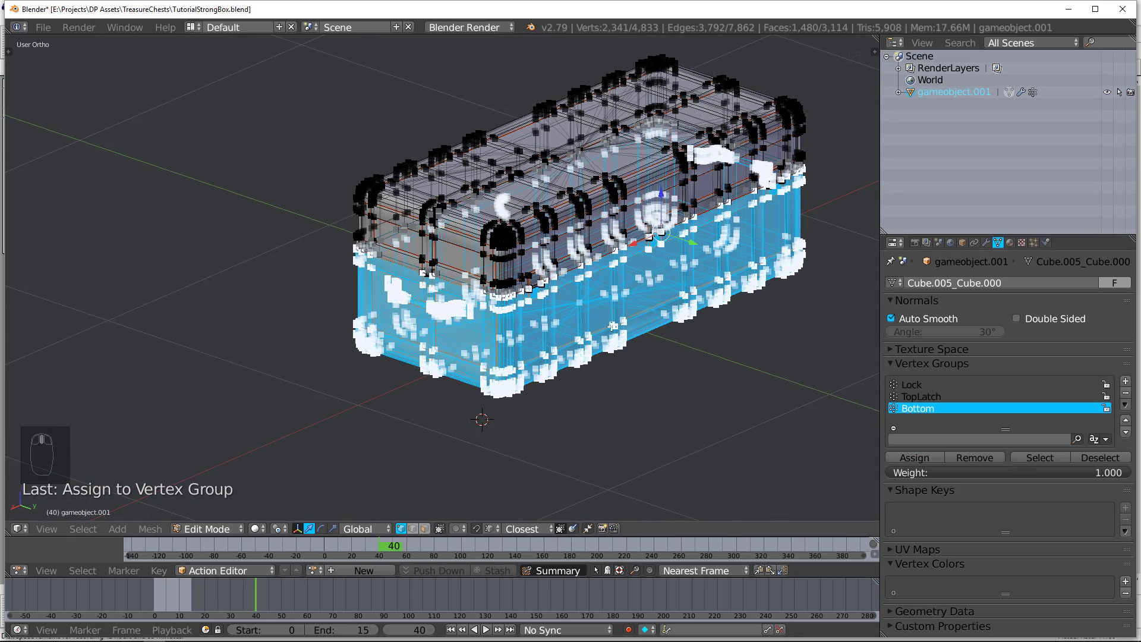
pyautogui.press('h')
pyautogui.scroll(8, 619, 318)
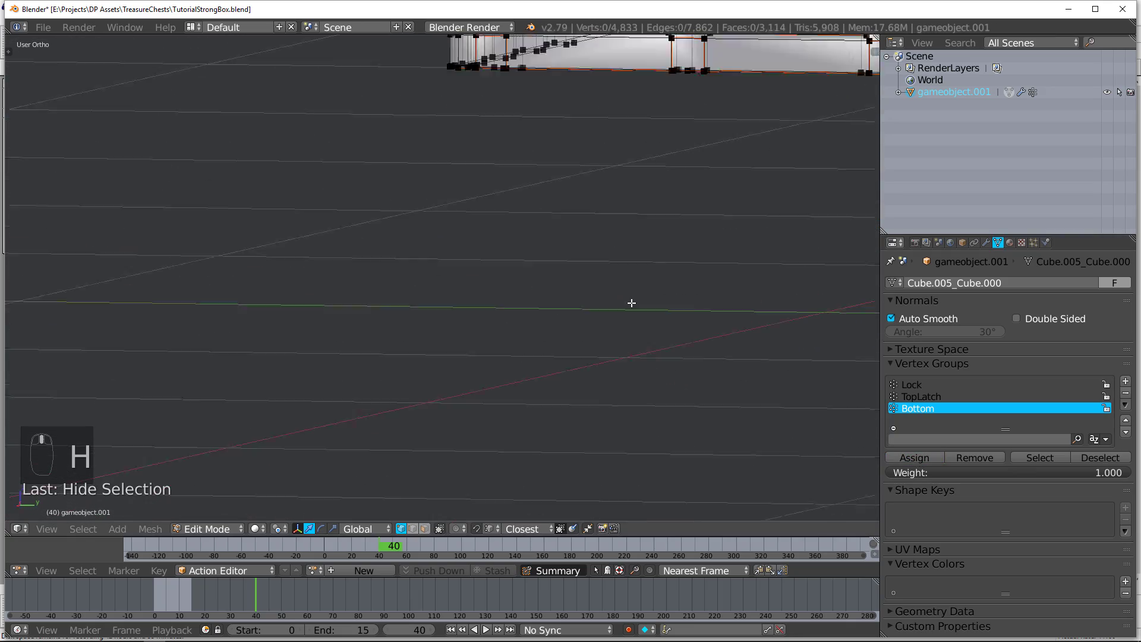
# From the front view, select the chest's upper lid geometry and assign it to a new Top vertex group, then hide it.
pyautogui.scroll(-5, 631, 303)
pyautogui.scroll(-1, 724, 373)
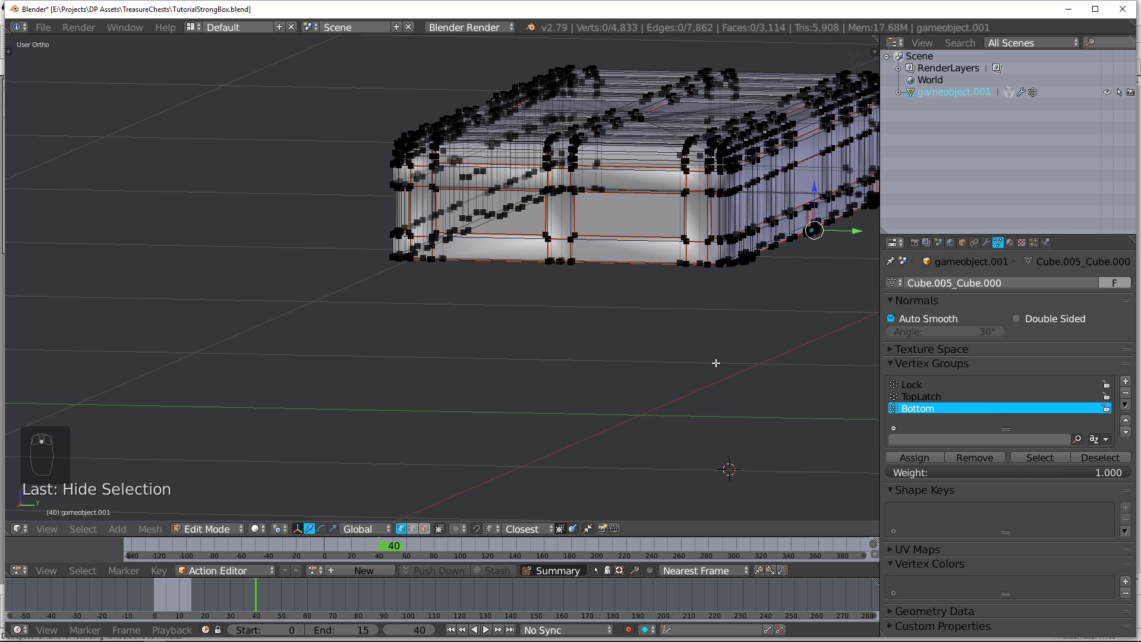
pyautogui.press('KP_1')
pyautogui.scroll(-3, 576, 316)
pyautogui.press('b')
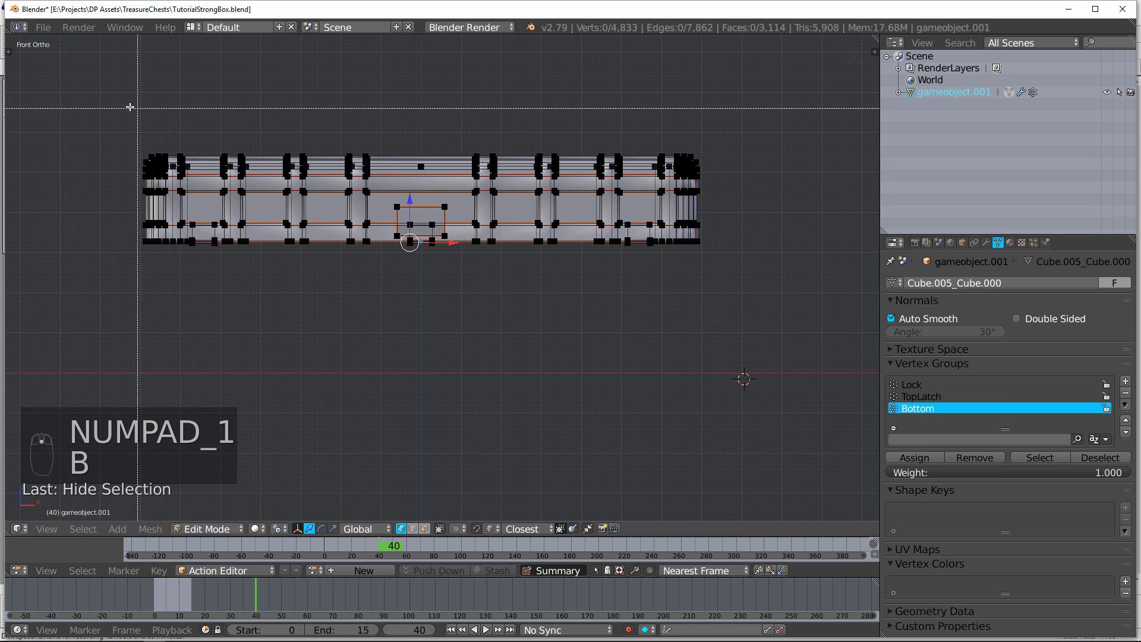
pyautogui.moveTo(122, 102); pyautogui.dragTo(711, 231)
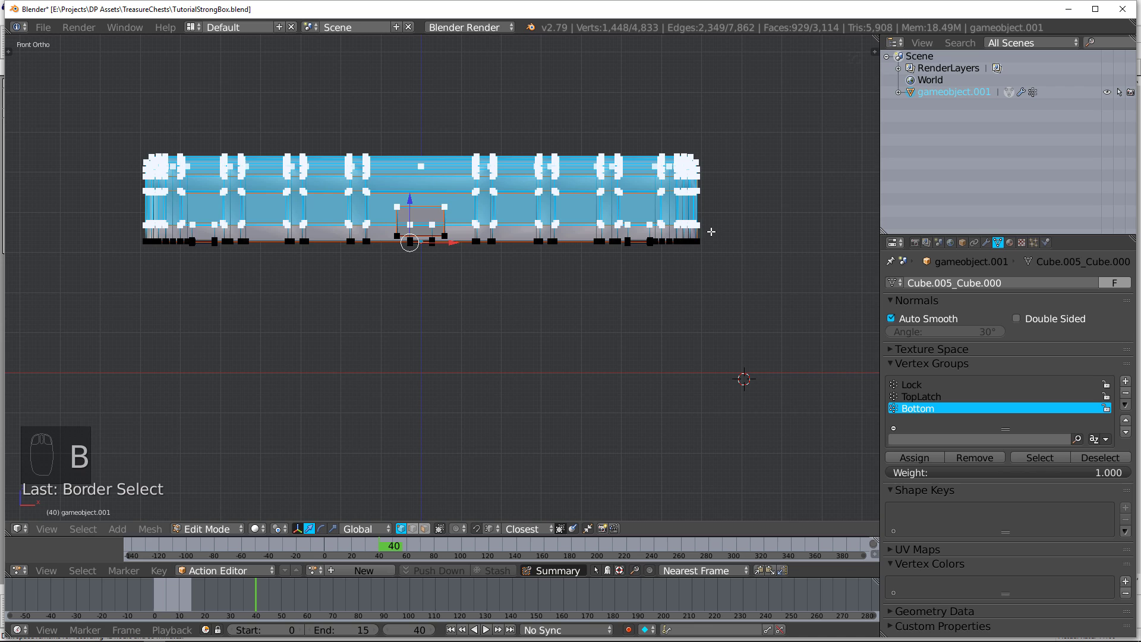
pyautogui.hotkey('ctrl', 'l')
pyautogui.click(1125, 381)
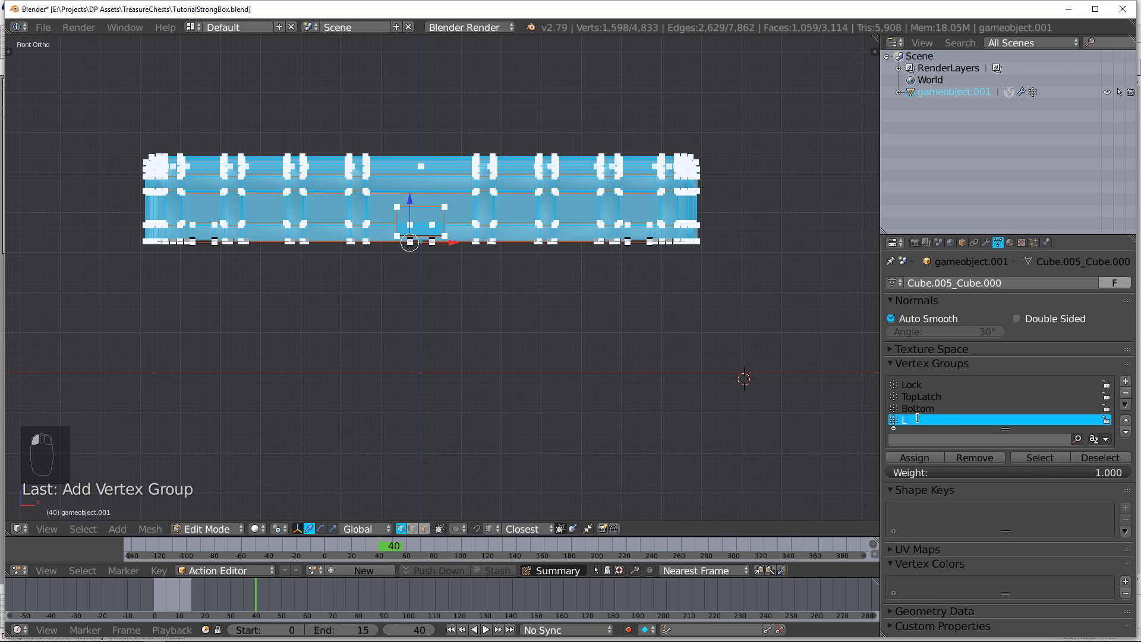
pyautogui.press('BackSpace')
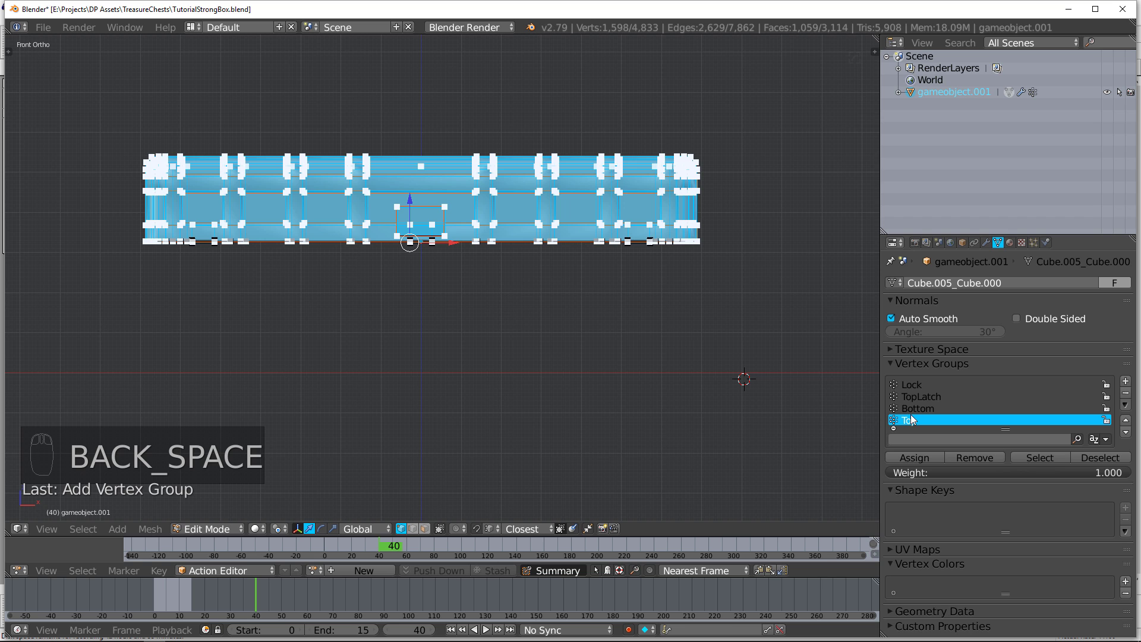
pyautogui.click(915, 458)
pyautogui.press('h')
# Select the small stray strip, assign it to Top, hide it, and inspect the remaining rim.
pyautogui.moveTo(452, 333); pyautogui.dragTo(473, 251, button='middle')
pyautogui.scroll(3, 429, 308)
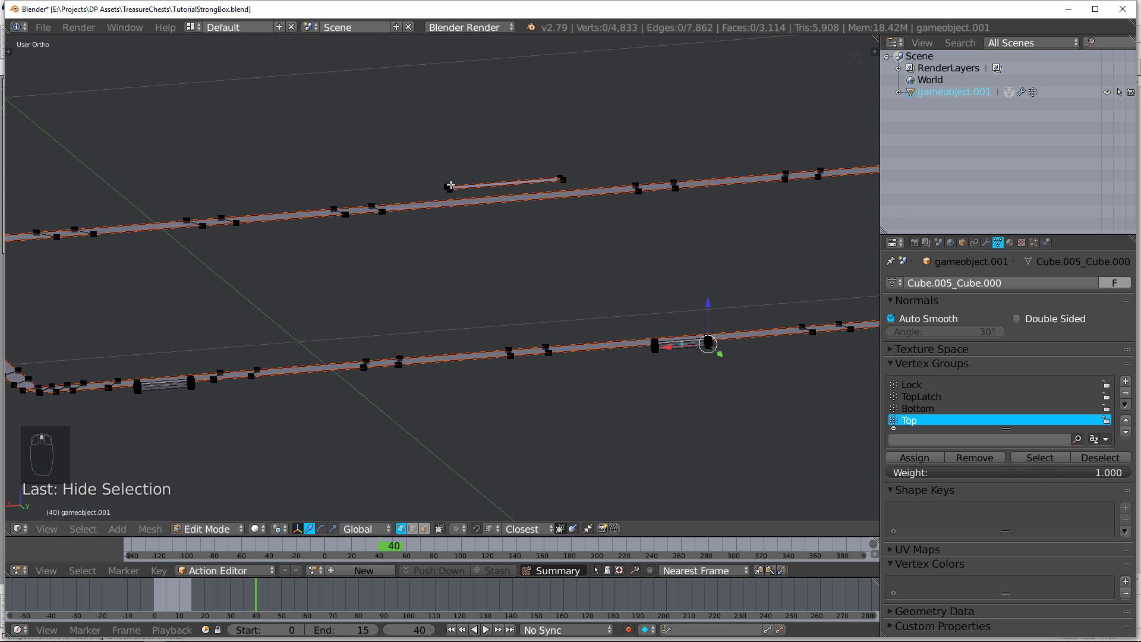
pyautogui.press('l')
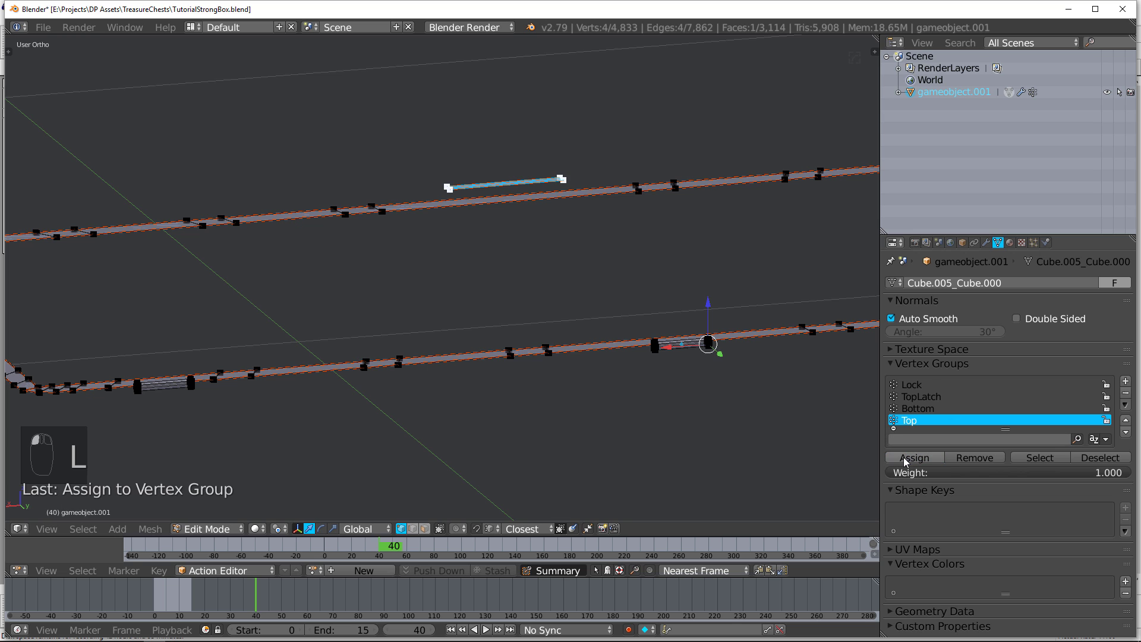
pyautogui.press('h')
pyautogui.press('h')
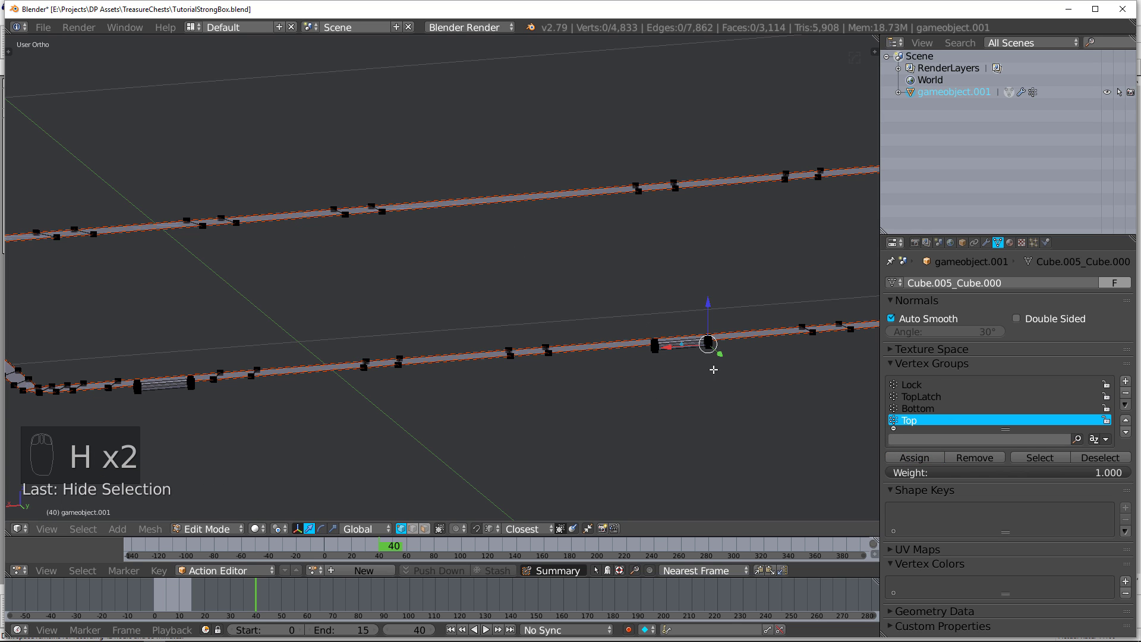
pyautogui.moveTo(713, 369); pyautogui.dragTo(659, 378, button='middle')
pyautogui.moveTo(639, 433); pyautogui.dragTo(479, 289, button='middle')
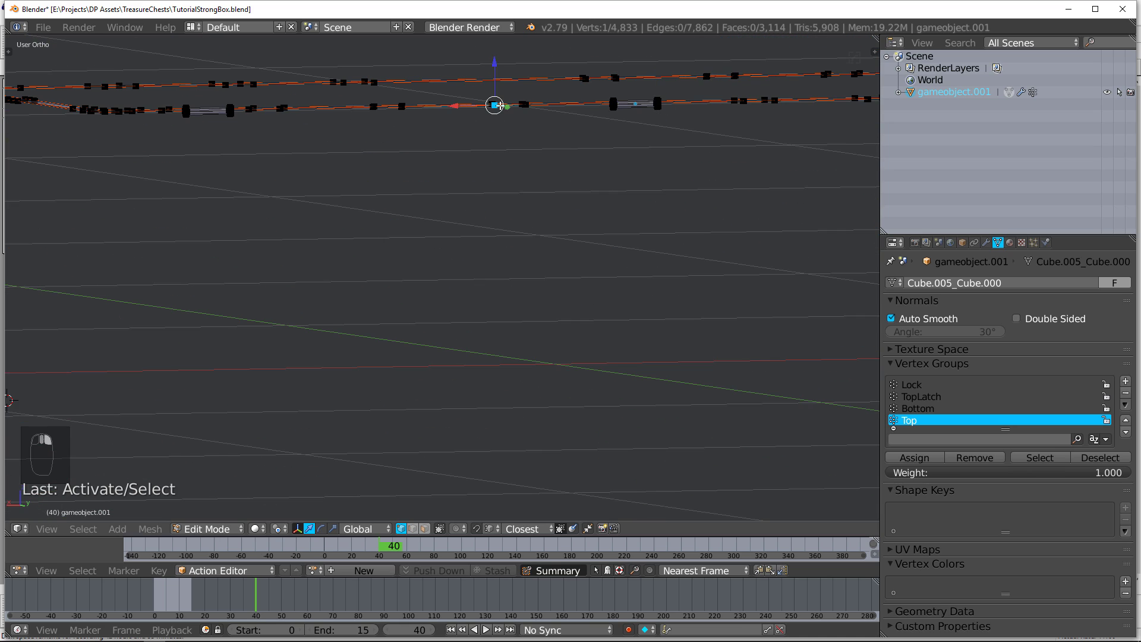
pyautogui.press('KP_Decimal')
pyautogui.moveTo(510, 158); pyautogui.dragTo(496, 293, button='middle')
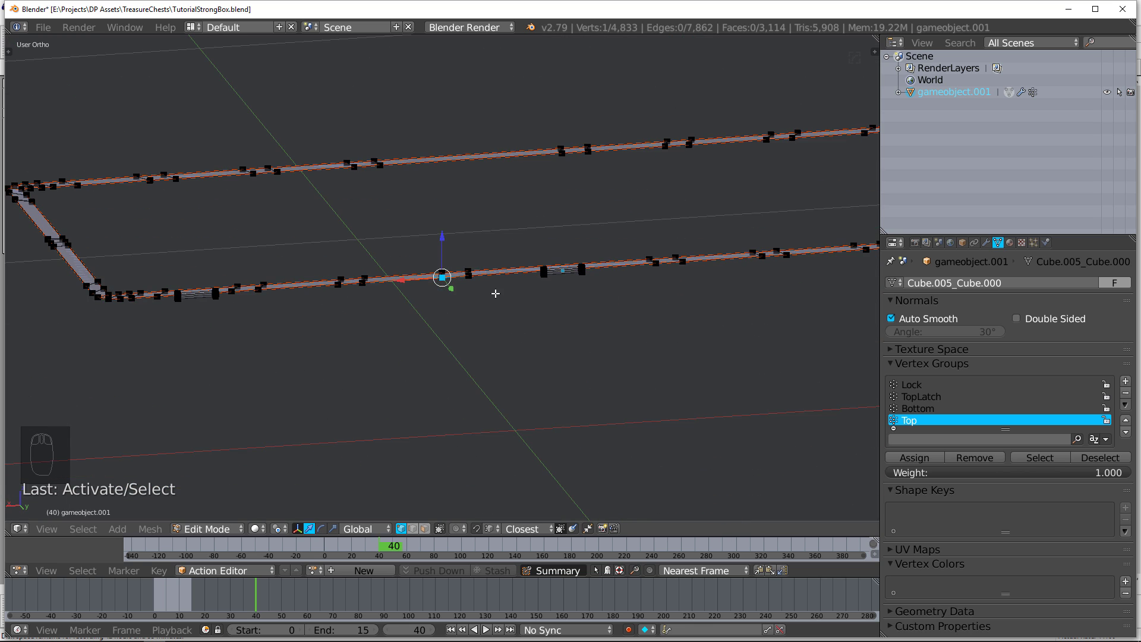
# Turn on face normals display in the sidebar's Mesh Display options.
pyautogui.press('n')
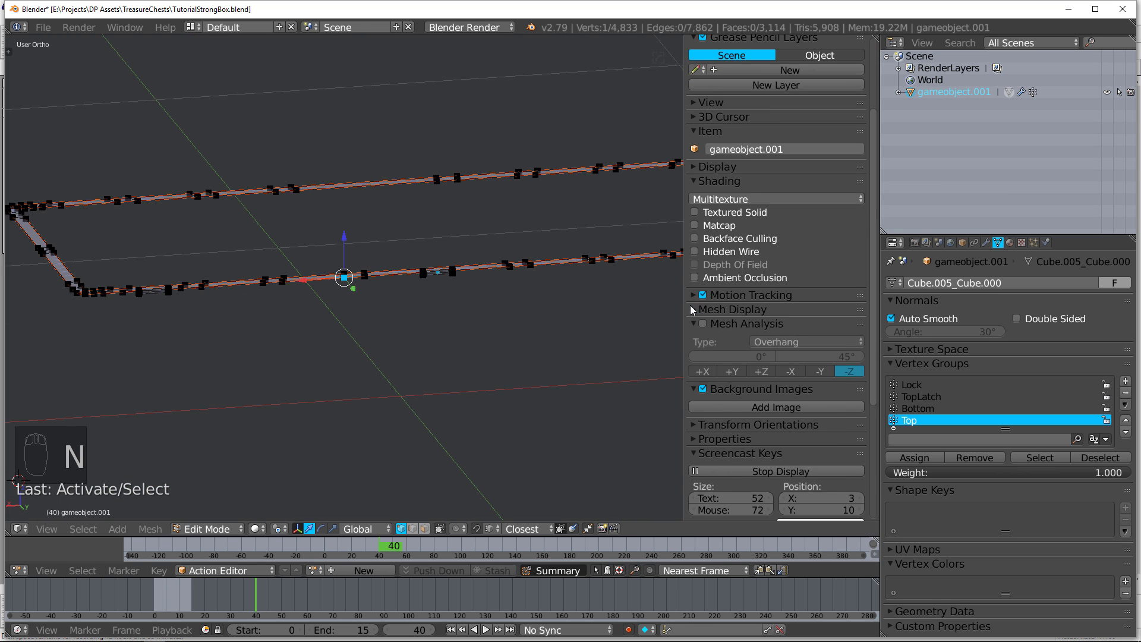
pyautogui.click(693, 310)
pyautogui.scroll(-3, 707, 317)
pyautogui.click(718, 355)
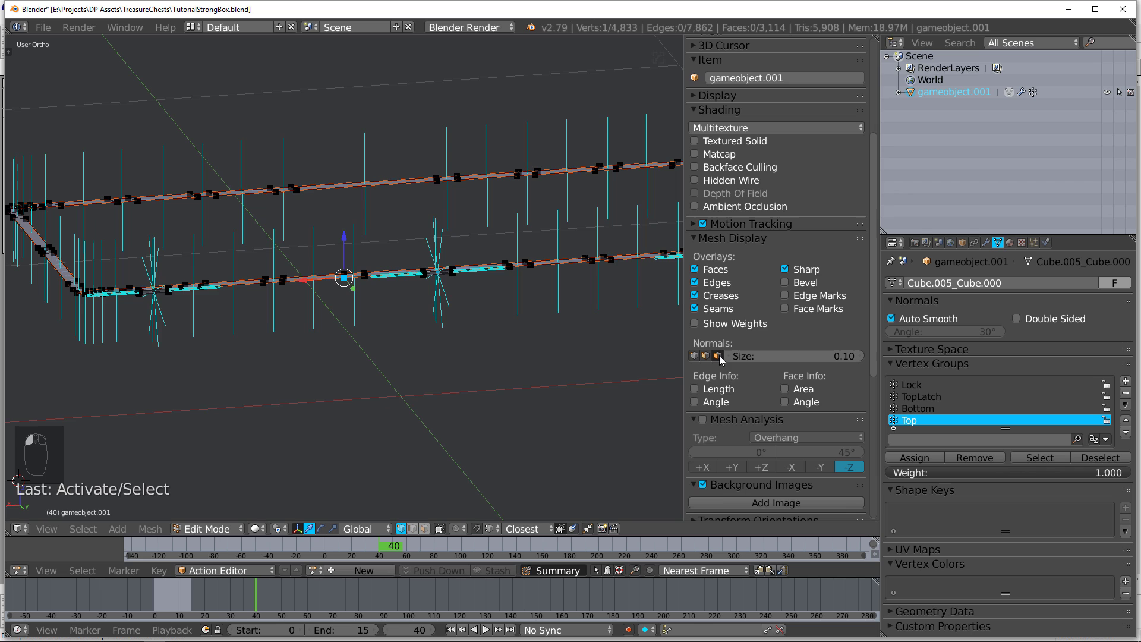
pyautogui.moveTo(510, 307); pyautogui.dragTo(468, 257, button='middle')
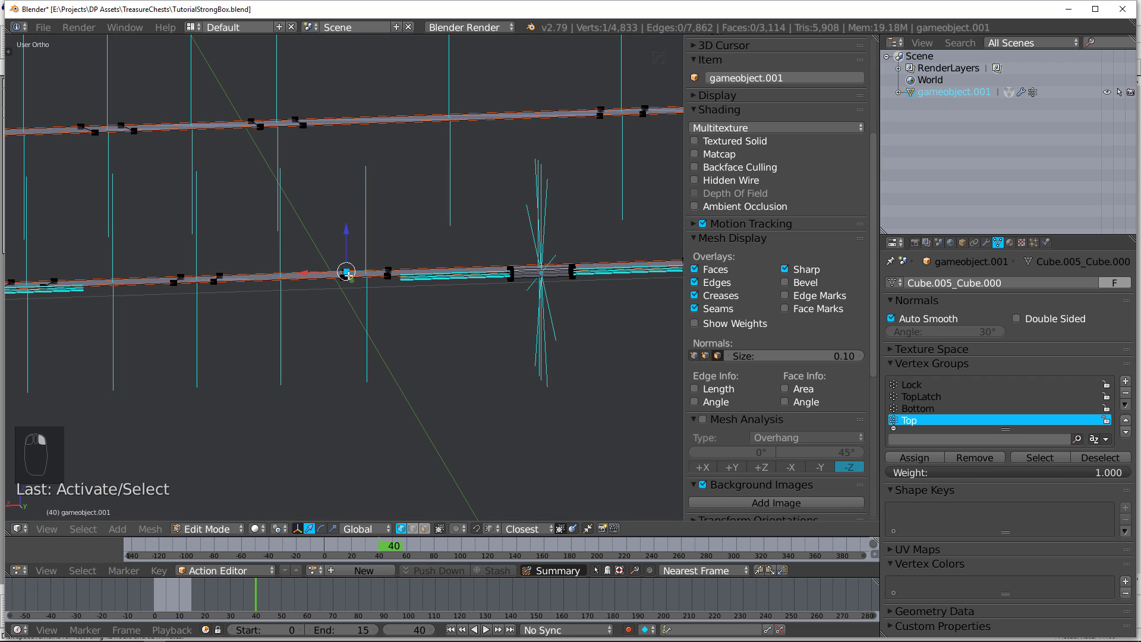
pyautogui.moveTo(348, 275); pyautogui.dragTo(376, 411, button='middle')
# In face select mode, test-move a single rim face, then undo the move.
pyautogui.click(425, 529)
pyautogui.click(380, 273)
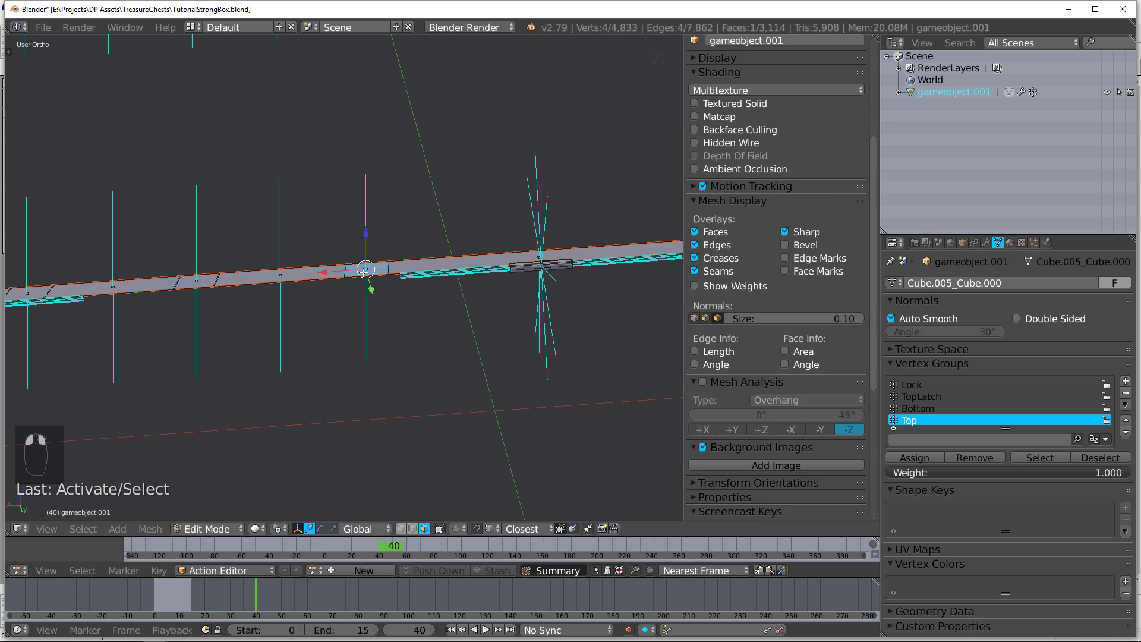
pyautogui.press('g')
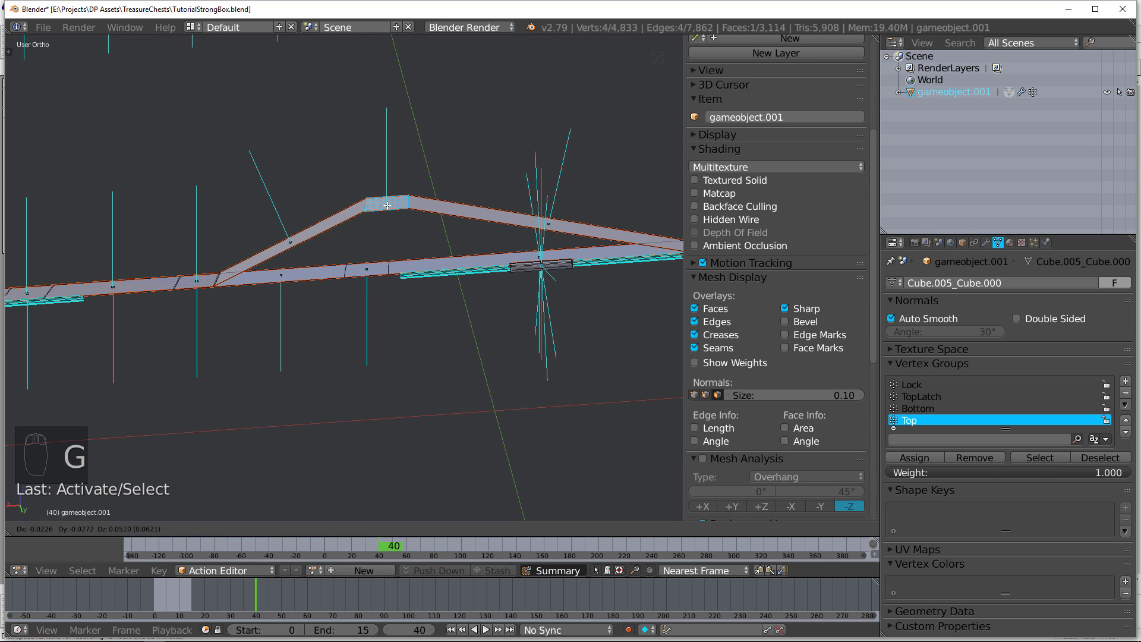
pyautogui.click(381, 203)
pyautogui.hotkey('ctrl', 'z')
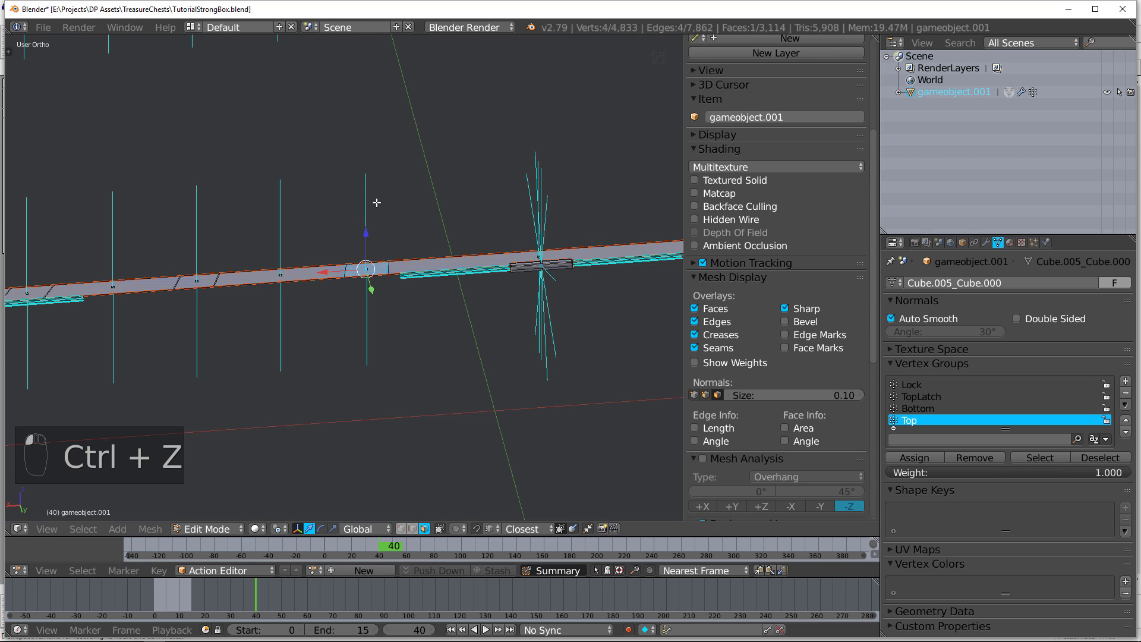
# Grow the selection to the whole rim loop, test-move it, then undo back into place.
pyautogui.press('ctrl+KP_Add')
pyautogui.press('ctrl+KP_Add')
pyautogui.press('ctrl+KP_Add')
pyautogui.press('ctrl+KP_Add')
pyautogui.press('ctrl+KP_Add')
pyautogui.press('ctrl+KP_Add')
pyautogui.press('ctrl+KP_Add')
pyautogui.press('ctrl+KP_Add')
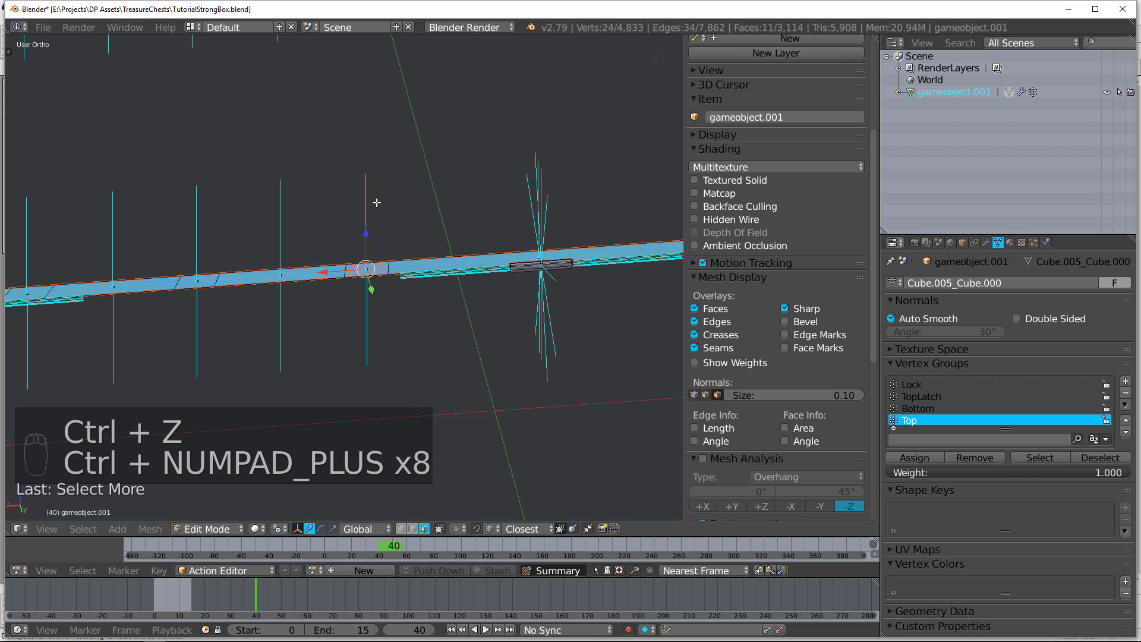
pyautogui.scroll(-5, 373, 213)
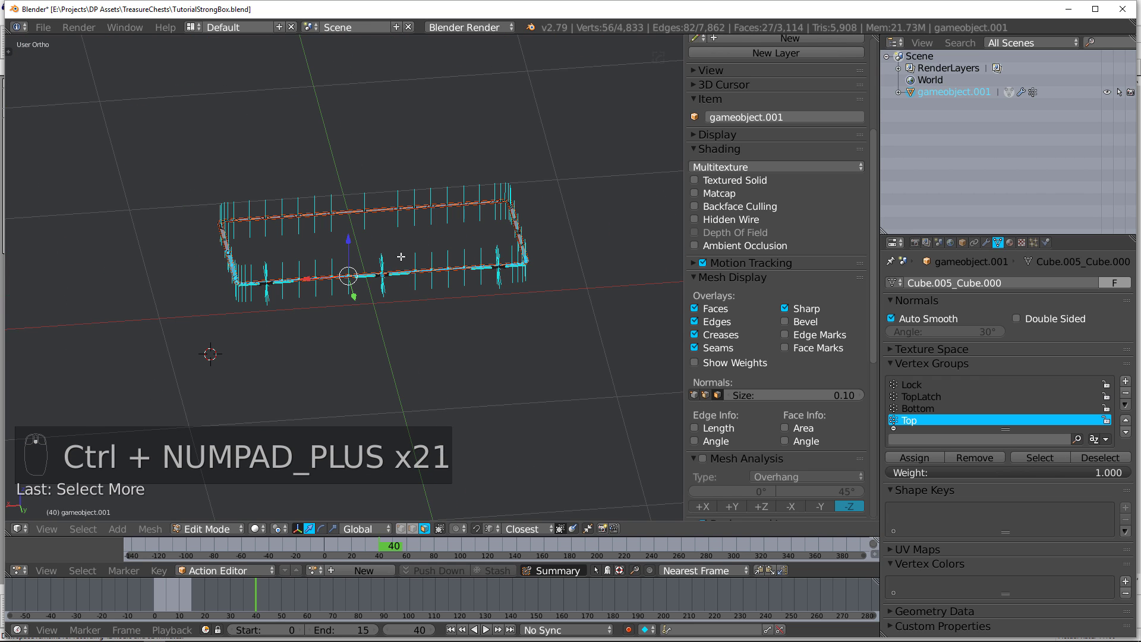
pyautogui.press('ctrl+KP_Add')
pyautogui.press('ctrl+KP_Add')
pyautogui.press('ctrl+KP_Add')
pyautogui.press('ctrl+KP_Add')
pyautogui.press('ctrl+KP_Add')
pyautogui.press('ctrl+KP_Add')
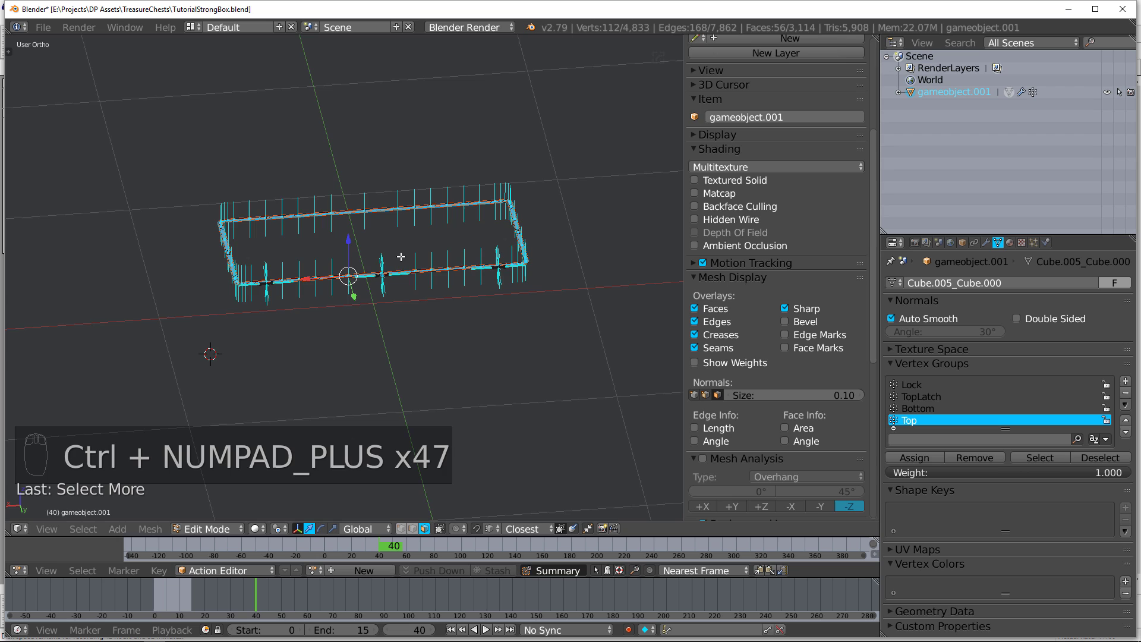
pyautogui.scroll(6, 401, 257)
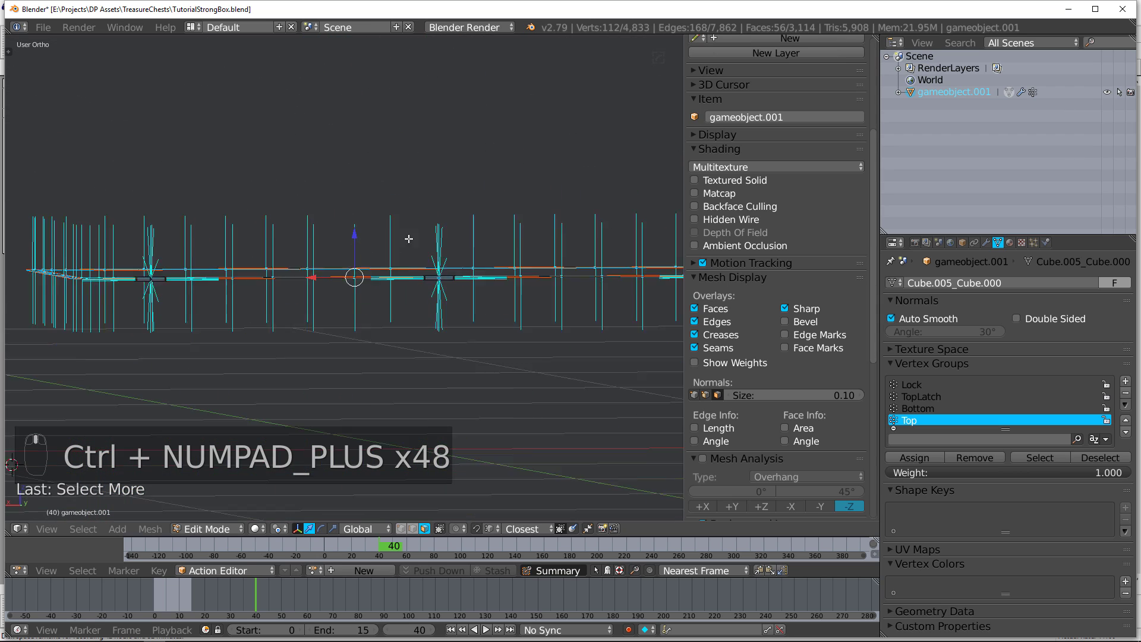
pyautogui.press('g')
pyautogui.click(383, 156)
pyautogui.scroll(-4, 406, 256)
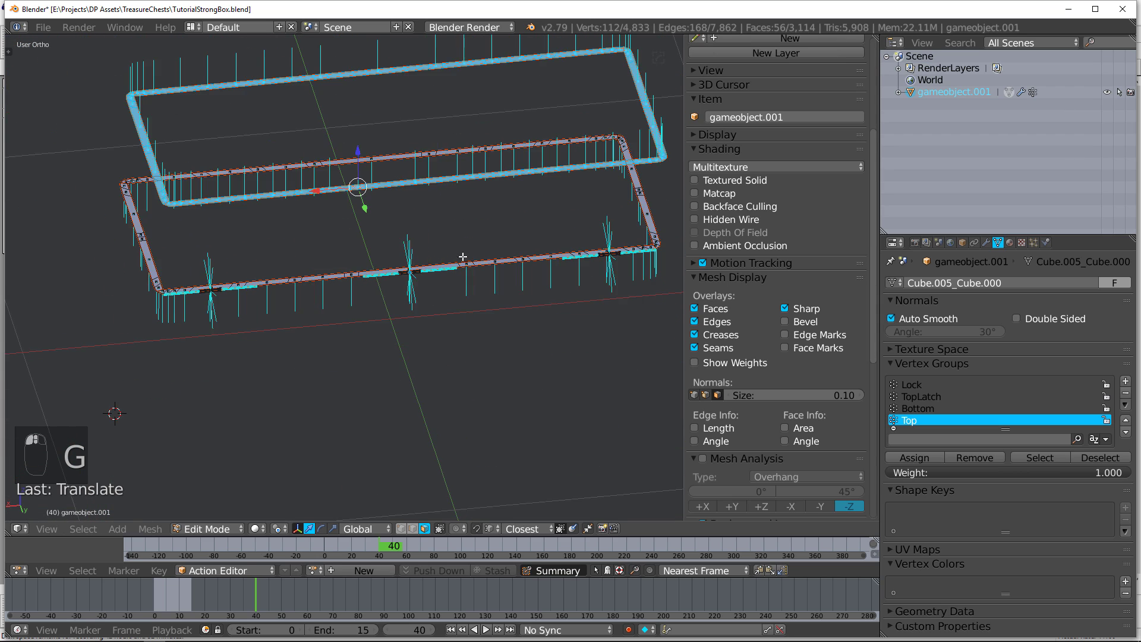
pyautogui.hotkey('ctrl', 'z')
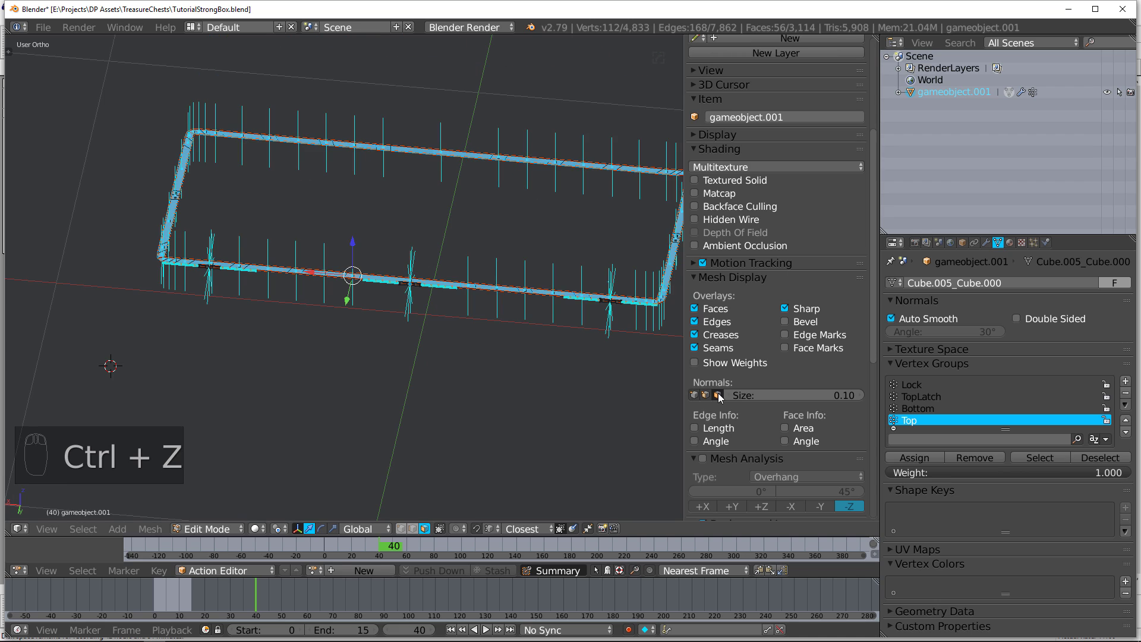
# Turn off face normals, assign the lower rim loop to Bottom, and hide it.
pyautogui.click(718, 395)
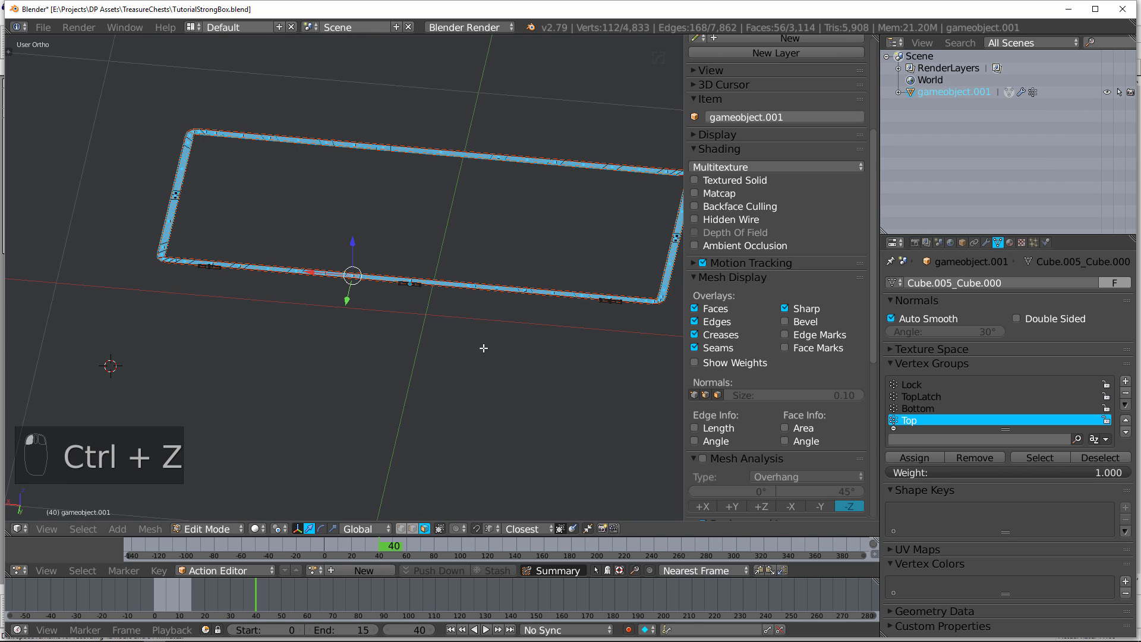
pyautogui.click(927, 409)
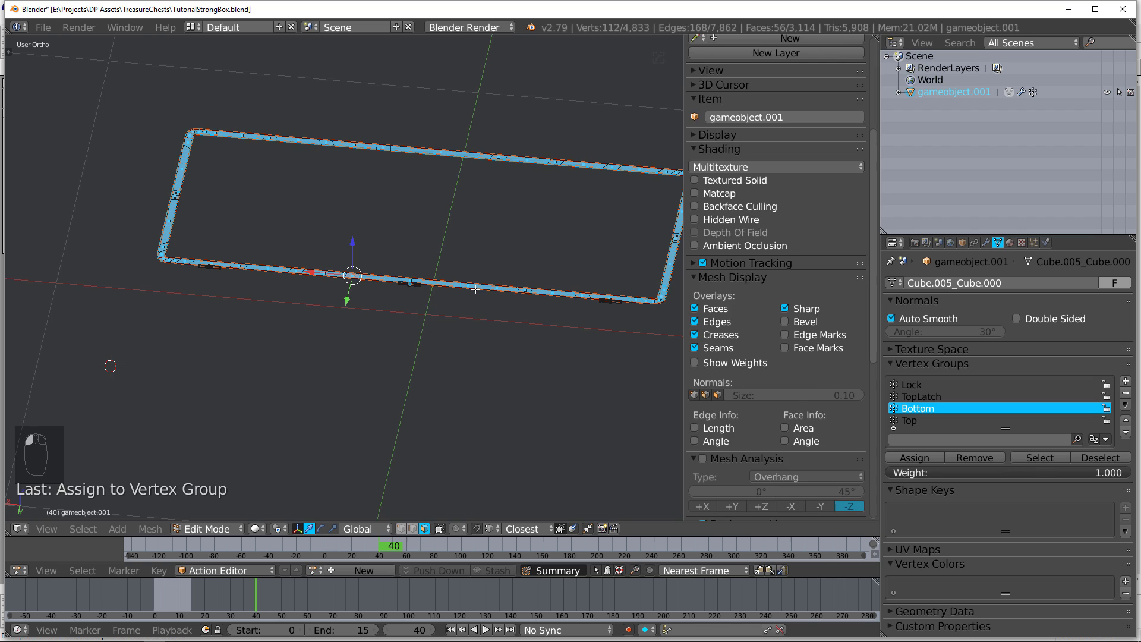
pyautogui.press('h')
pyautogui.moveTo(458, 288); pyautogui.dragTo(499, 300, button='middle')
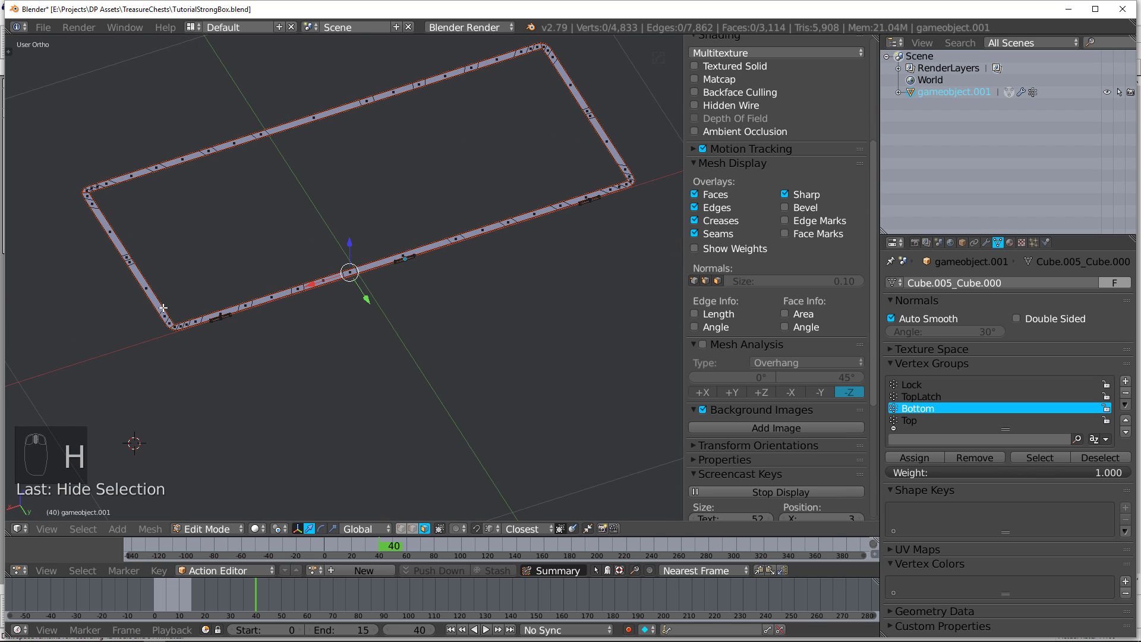
# Select the upper rim loop, assign it to Top, and hide it, then frame the left hinge.
pyautogui.press('l')
pyautogui.press('l')
pyautogui.press('l')
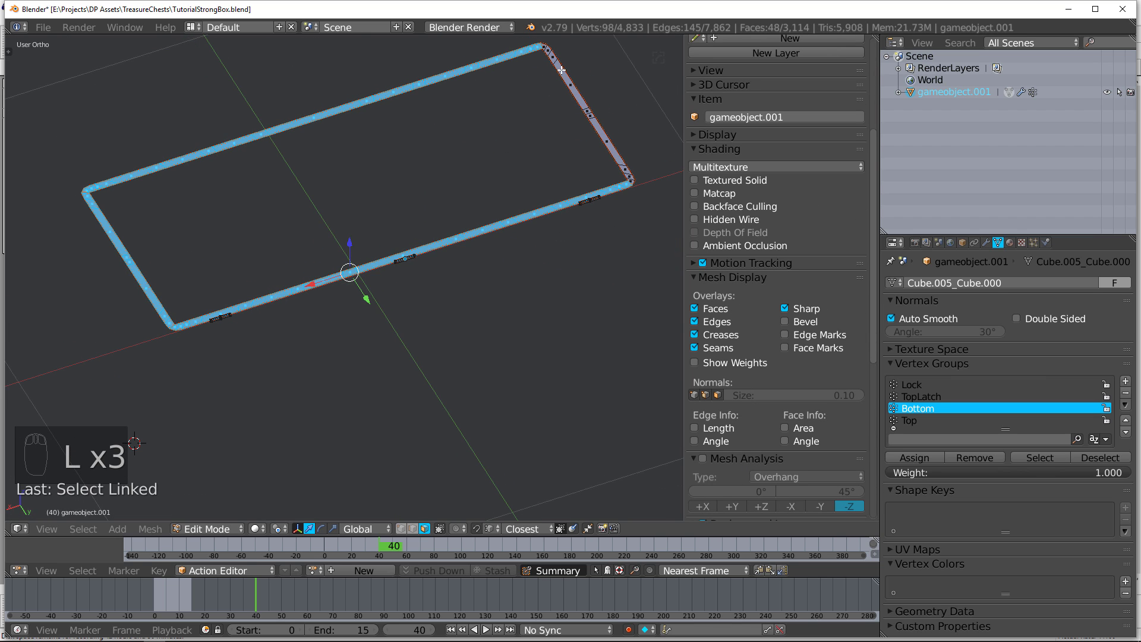
pyautogui.press('l')
pyautogui.click(928, 421)
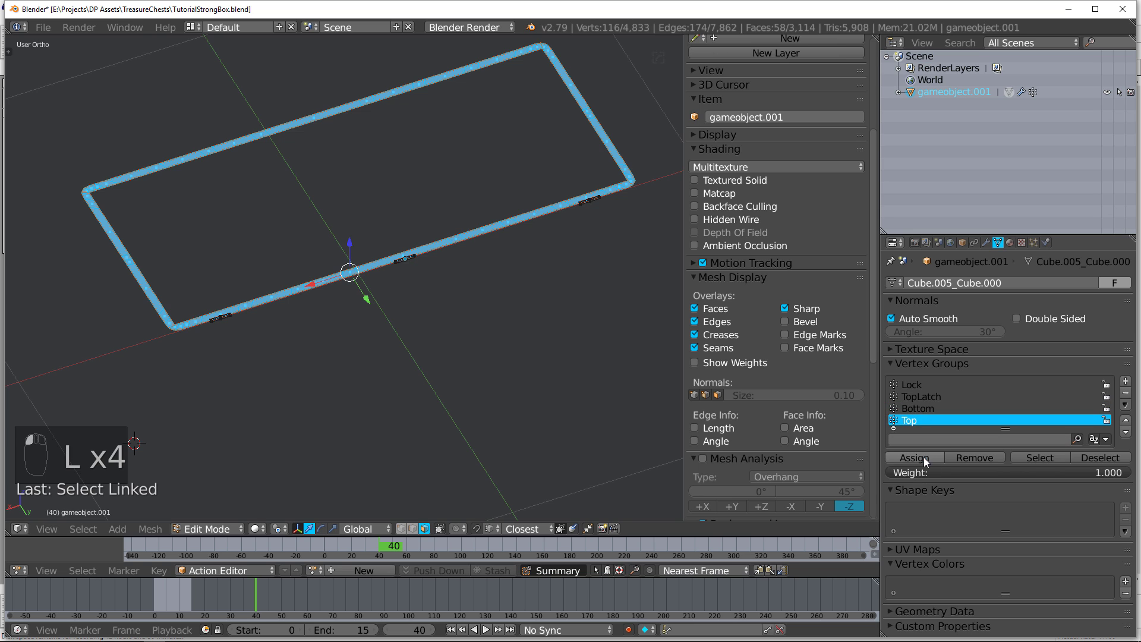
pyautogui.press('h')
pyautogui.moveTo(504, 307); pyautogui.dragTo(428, 235, button='middle')
pyautogui.press('KP_1')
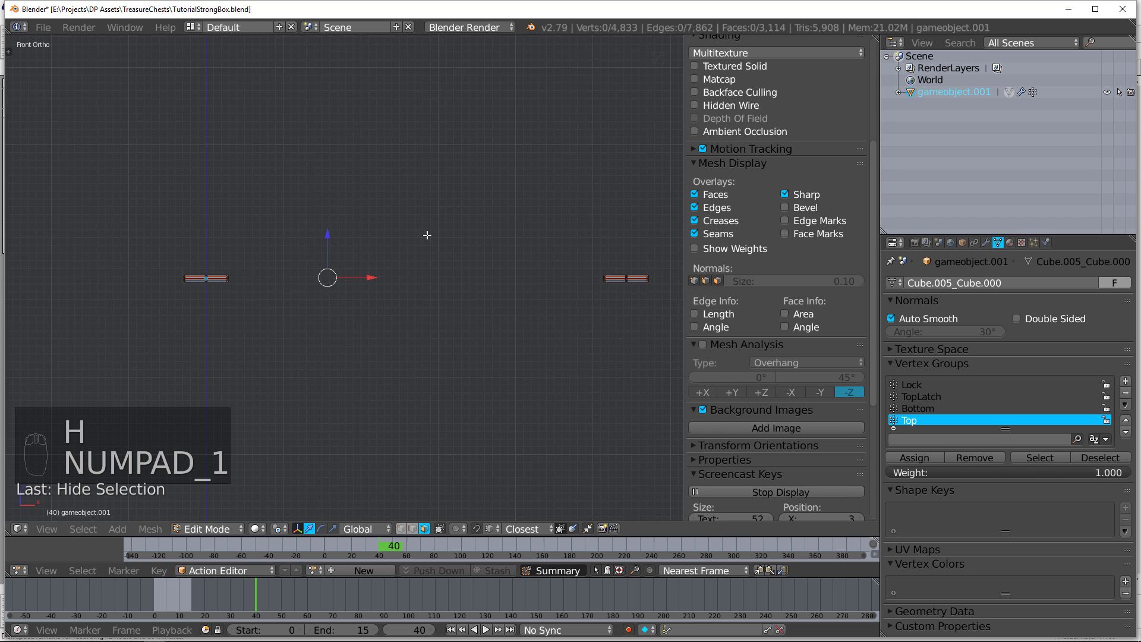
pyautogui.scroll(3, 255, 267)
pyautogui.scroll(5, 374, 267)
pyautogui.keyDown('shift'); pyautogui.moveTo(184, 264); pyautogui.dragTo(452, 267, button='middle'); pyautogui.keyUp('shift')
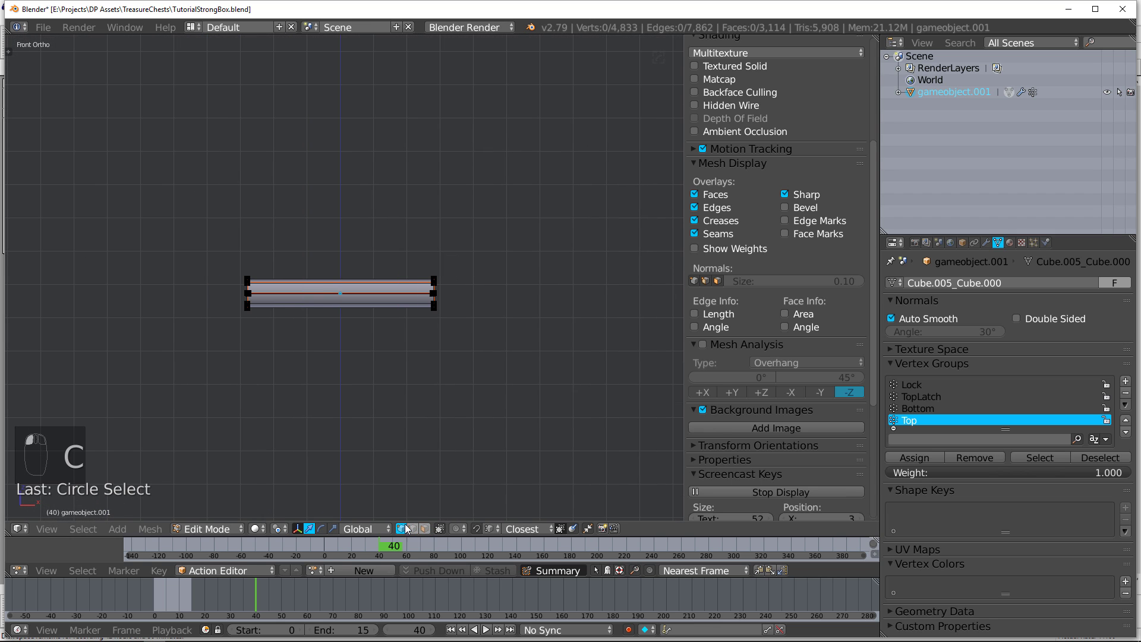
# Circle-select the three small hinge bar pieces, assign them to Top, and hide them.
pyautogui.press('c')
pyautogui.moveTo(241, 286)
pyautogui.mouseDown()
pyautogui.moveTo(248, 273)
pyautogui.moveTo(255, 338)
pyautogui.mouseUp()
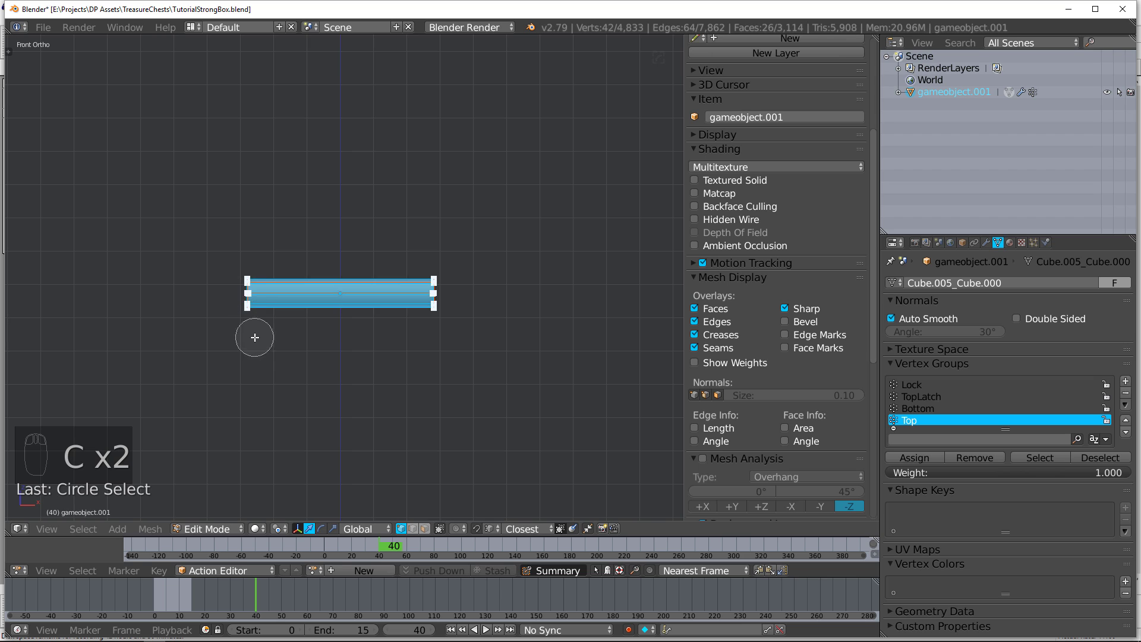
pyautogui.rightClick(255, 338)
pyautogui.scroll(-4, 357, 336)
pyautogui.keyDown('shift'); pyautogui.moveTo(499, 333); pyautogui.dragTo(225, 349, button='middle'); pyautogui.keyUp('shift')
pyautogui.scroll(-9, 311, 346)
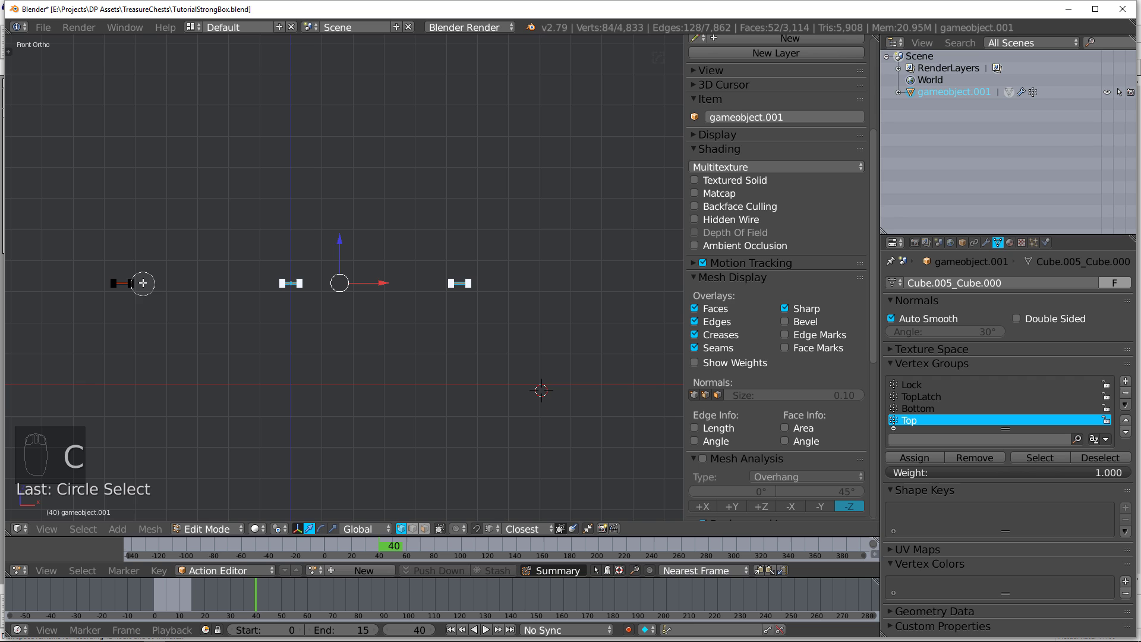
pyautogui.moveTo(143, 283); pyautogui.dragTo(140, 282)
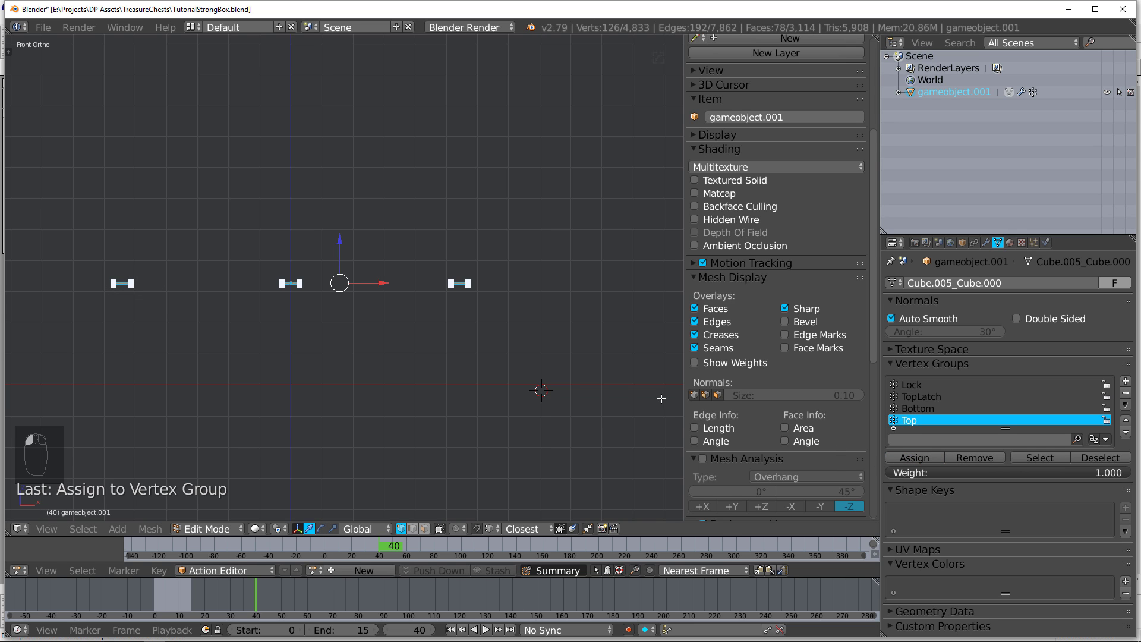
pyautogui.press('h')
pyautogui.moveTo(420, 327); pyautogui.dragTo(386, 350, button='middle')
# Reveal all geometry, select the Lock group, test-move it, undo, and hide it.
pyautogui.hotkey('alt', 'h')
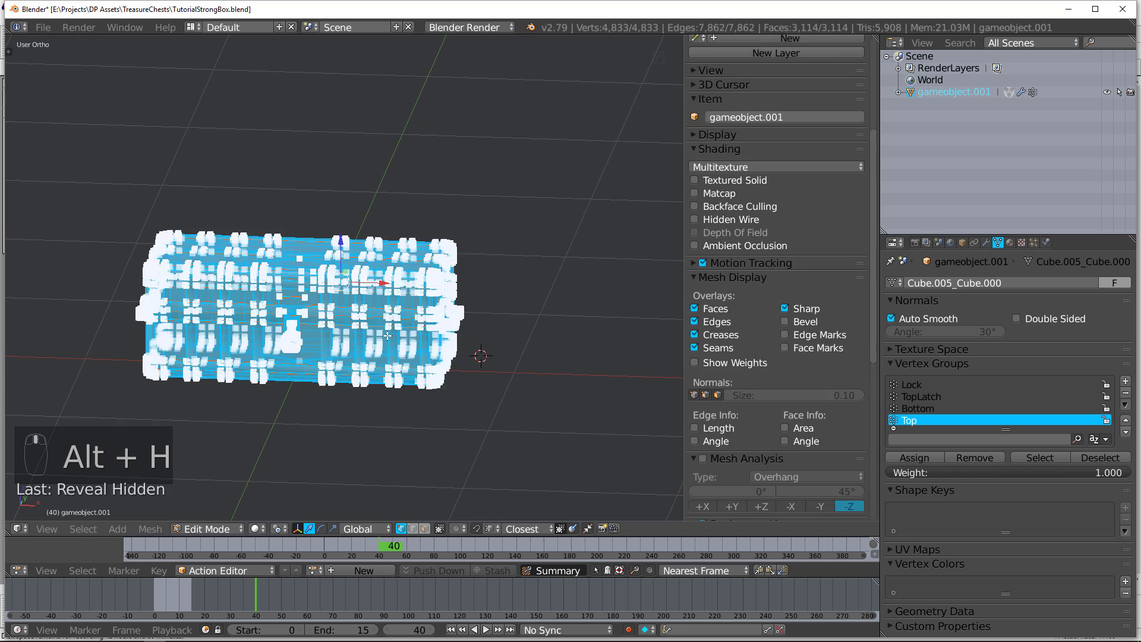
pyautogui.press('a')
pyautogui.click(923, 387)
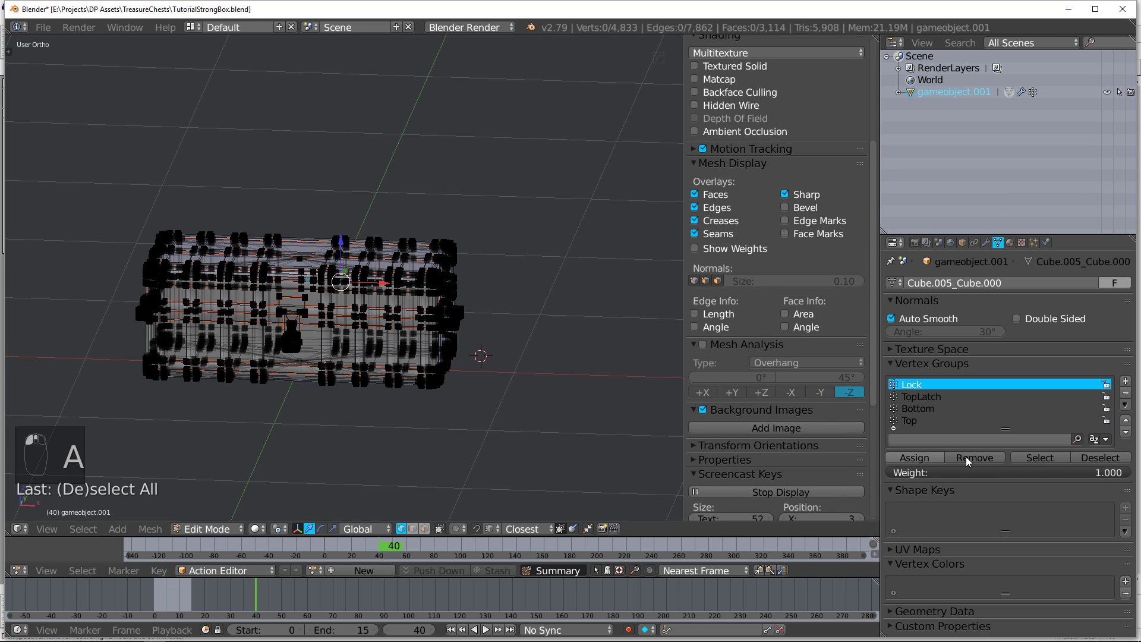
pyautogui.click(1036, 465)
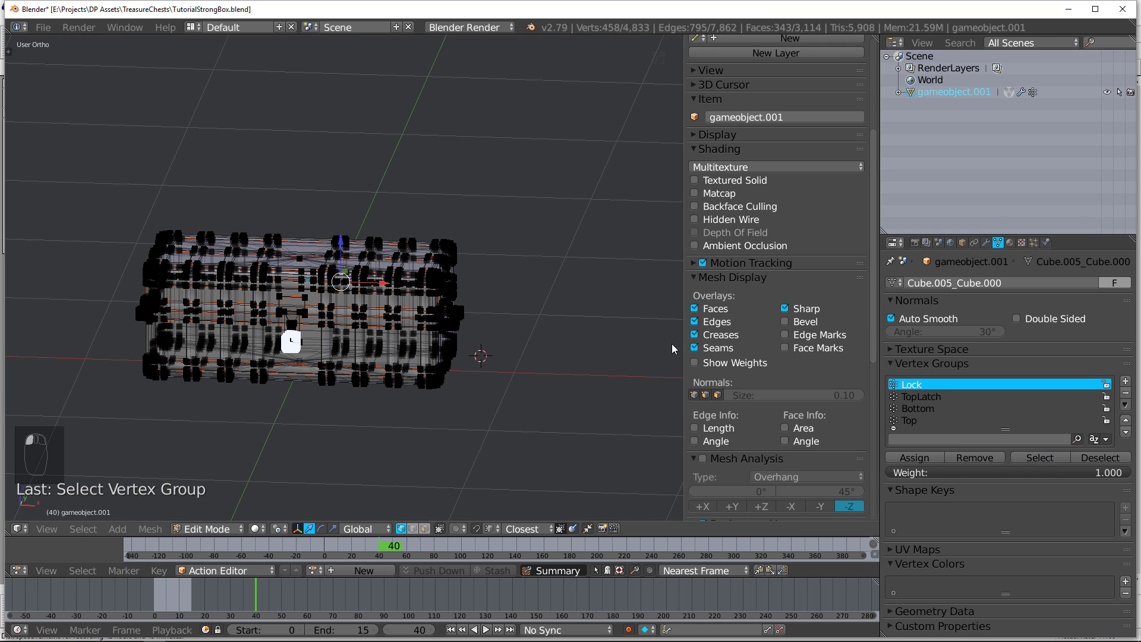
pyautogui.moveTo(519, 308); pyautogui.dragTo(431, 303, button='middle')
pyautogui.press('g')
pyautogui.click(531, 162)
pyautogui.scroll(3, 300, 212)
pyautogui.moveTo(332, 212)
pyautogui.mouseDown(button='middle')
pyautogui.moveTo(455, 202)
pyautogui.moveTo(493, 215)
pyautogui.moveTo(332, 232)
pyautogui.mouseUp(button='middle')
pyautogui.hotkey('ctrl', 'z')
pyautogui.press('h')
pyautogui.scroll(-5, 819, 392)
# Select the TopLatch group, test-move it up and left, then undo the move.
pyautogui.click(912, 397)
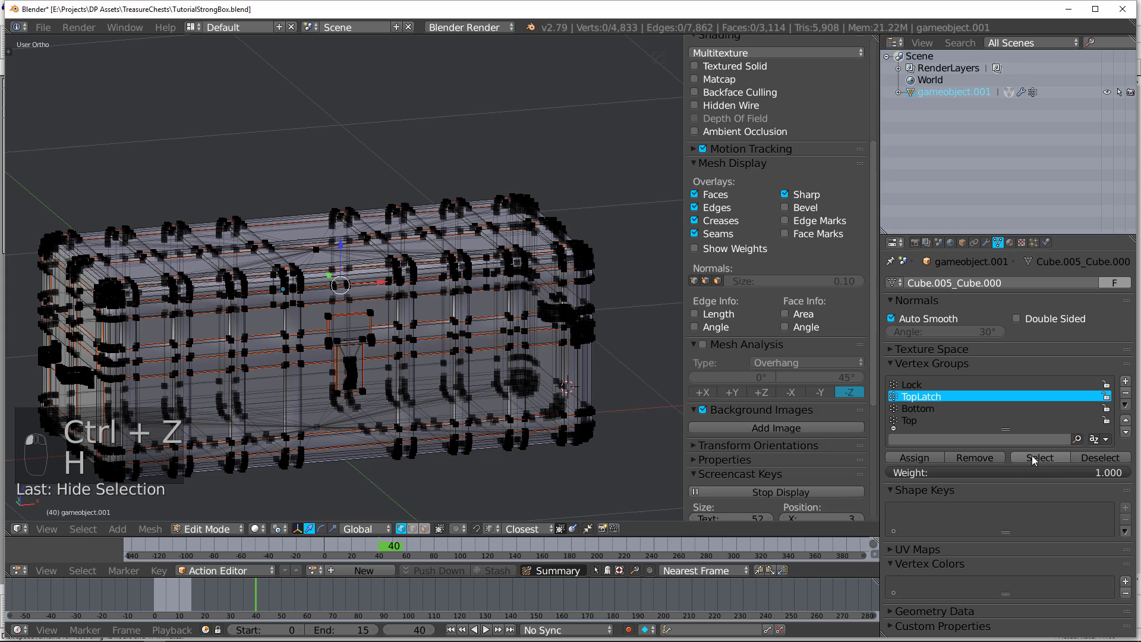
pyautogui.click(1035, 460)
pyautogui.scroll(4, 784, 404)
pyautogui.scroll(-3, 511, 333)
pyautogui.moveTo(508, 330); pyautogui.dragTo(354, 329, button='middle')
pyautogui.press('g')
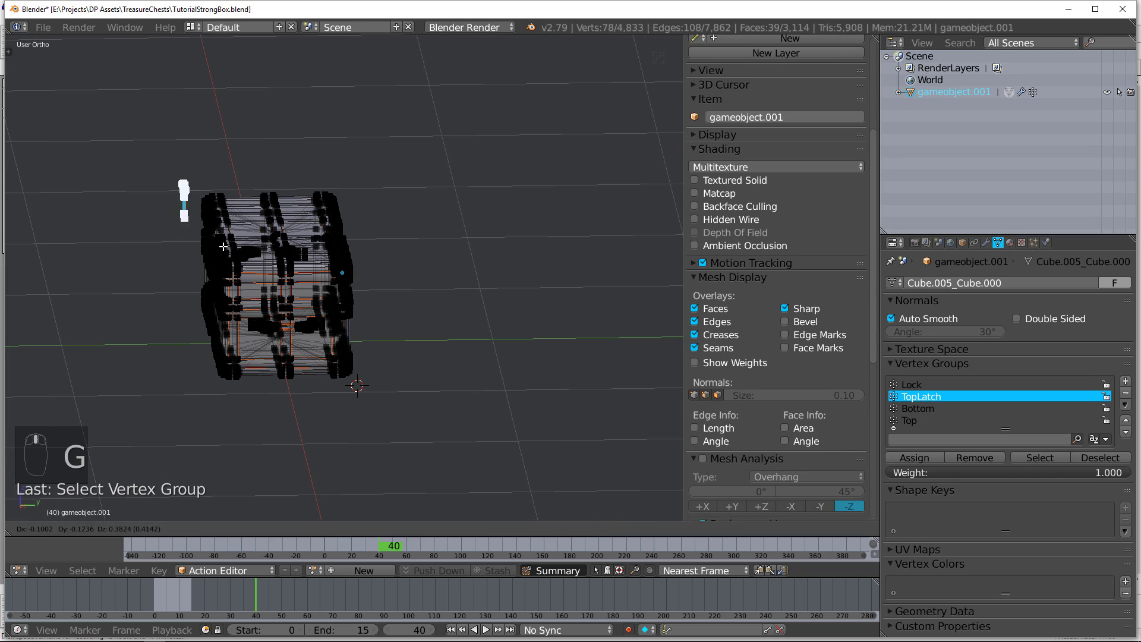
pyautogui.click(168, 221)
pyautogui.moveTo(223, 250); pyautogui.dragTo(381, 333, button='middle')
pyautogui.press('KP_Decimal')
pyautogui.hotkey('ctrl', 'z')
pyautogui.scroll(-3, 344, 311)
pyautogui.press('KP_3')
pyautogui.scroll(-3, 347, 314)
# Deselect all, reselect the TopLatch group's vertices, and hide them.
pyautogui.click(925, 408)
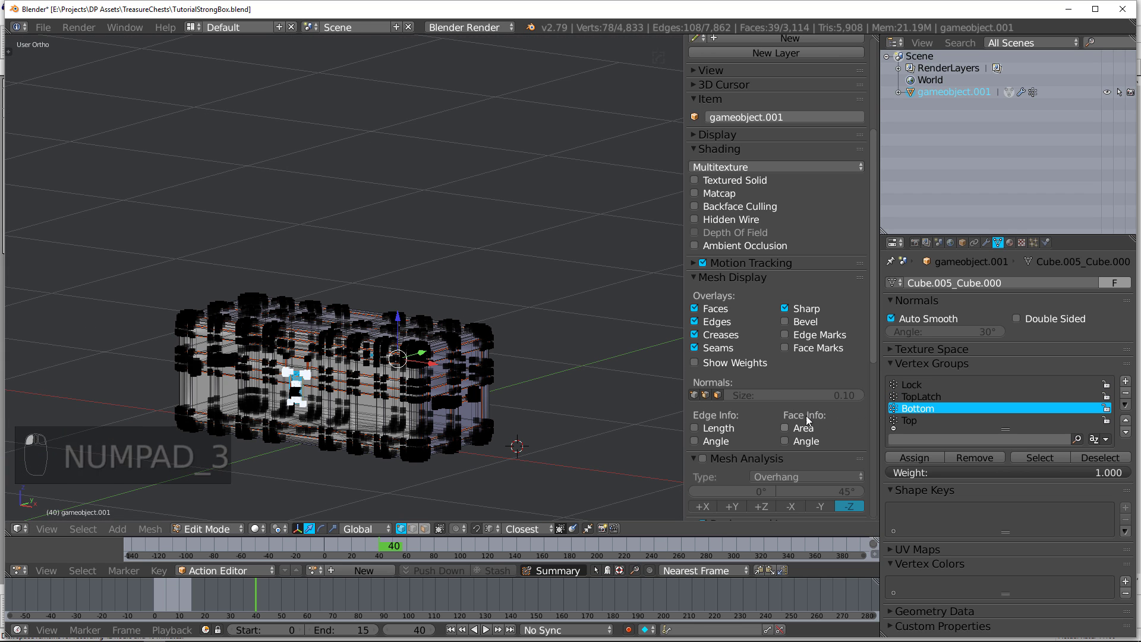
pyautogui.press('a')
pyautogui.scroll(-5, 806, 415)
pyautogui.click(921, 397)
pyautogui.click(1040, 458)
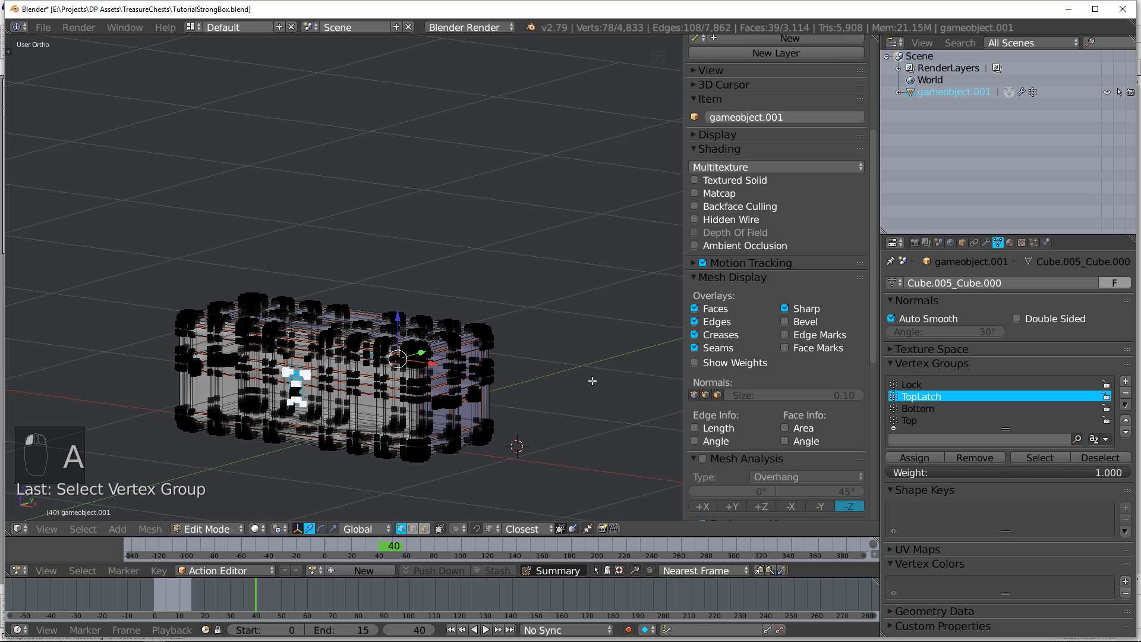
pyautogui.press('h')
pyautogui.click(917, 409)
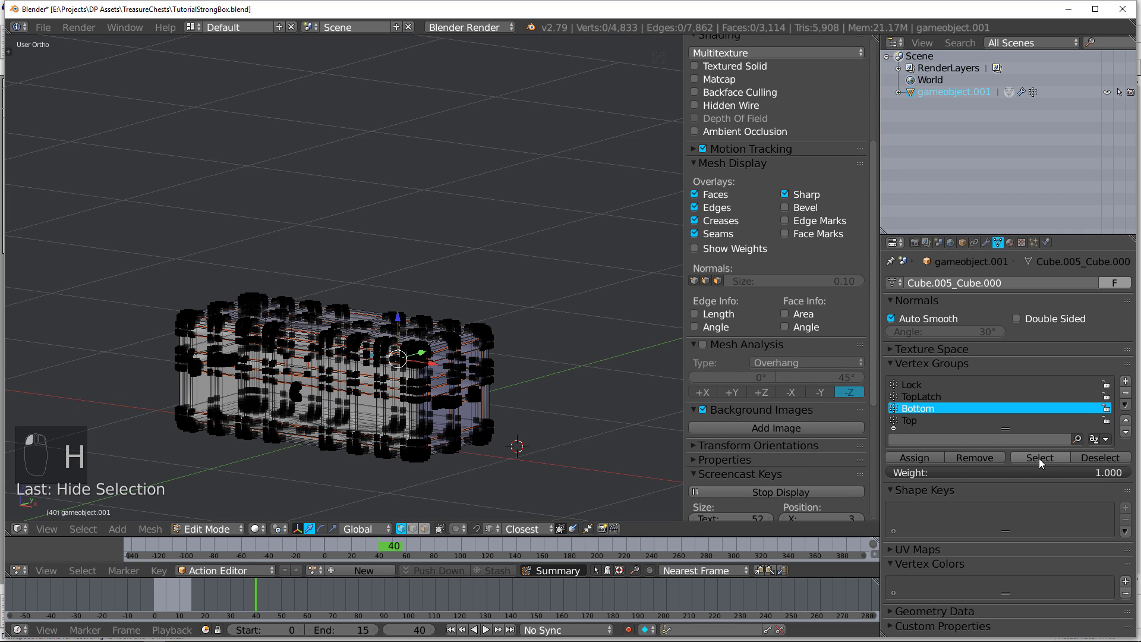
# Select the Bottom group and slide it sideways off the chest to test the separation.
pyautogui.click(1038, 458)
pyautogui.moveTo(422, 353); pyautogui.dragTo(63, 254)
pyautogui.keyDown('shift'); pyautogui.moveTo(231, 272); pyautogui.dragTo(14, 194, button='middle'); pyautogui.keyUp('shift')
pyautogui.scroll(6, 205, 353)
pyautogui.keyDown('shift'); pyautogui.moveTo(247, 335); pyautogui.dragTo(482, 177, button='middle'); pyautogui.keyUp('shift')
pyautogui.rightClick(329, 304)
pyautogui.press('KP_Decimal')
pyautogui.scroll(3, 325, 315)
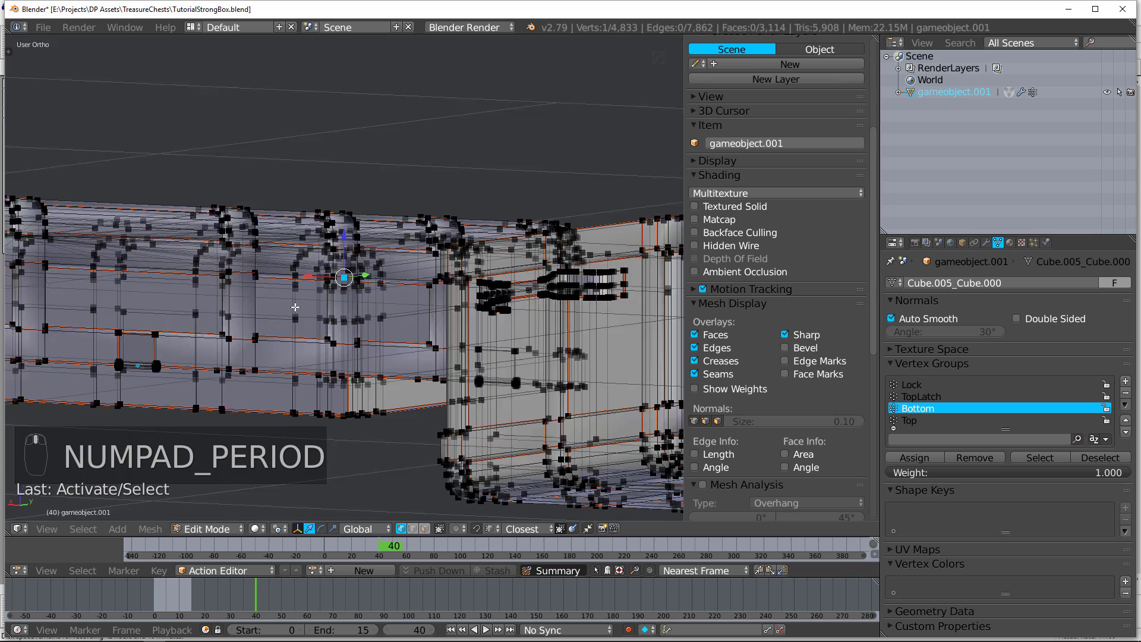
pyautogui.press('KP_Decimal')
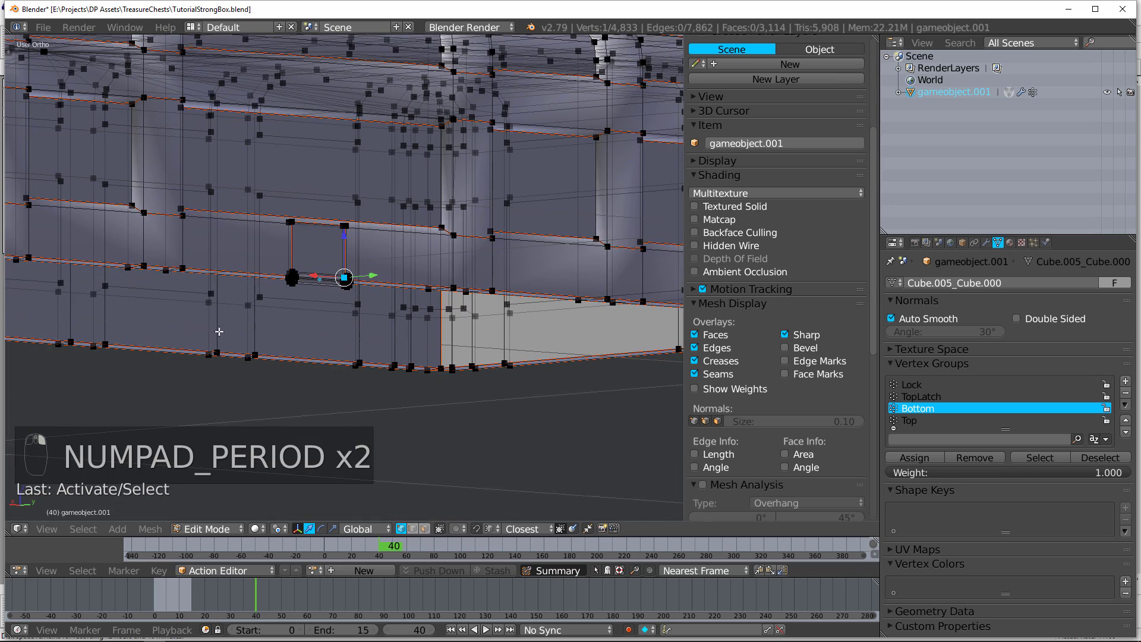
# Hide the linked cylinder piece and inspect the chest's floor and front edge.
pyautogui.press('a')
pyautogui.press('a')
pyautogui.press('a')
pyautogui.scroll(3, 258, 289)
pyautogui.moveTo(258, 290); pyautogui.dragTo(226, 330, button='middle')
pyautogui.press('l')
pyautogui.press('l')
pyautogui.press('l')
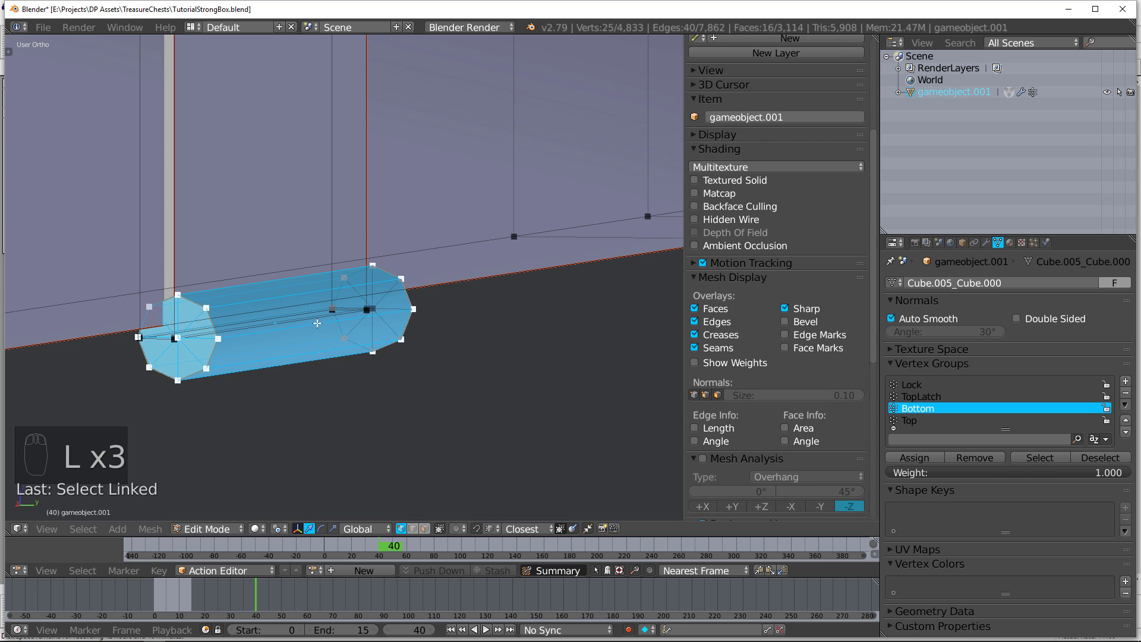
pyautogui.press('h')
pyautogui.moveTo(352, 293); pyautogui.dragTo(245, 290, button='middle')
pyautogui.moveTo(303, 314)
pyautogui.mouseDown(button='middle')
pyautogui.moveTo(279, 304)
pyautogui.moveTo(145, 301)
pyautogui.moveTo(310, 307)
pyautogui.mouseUp(button='middle')
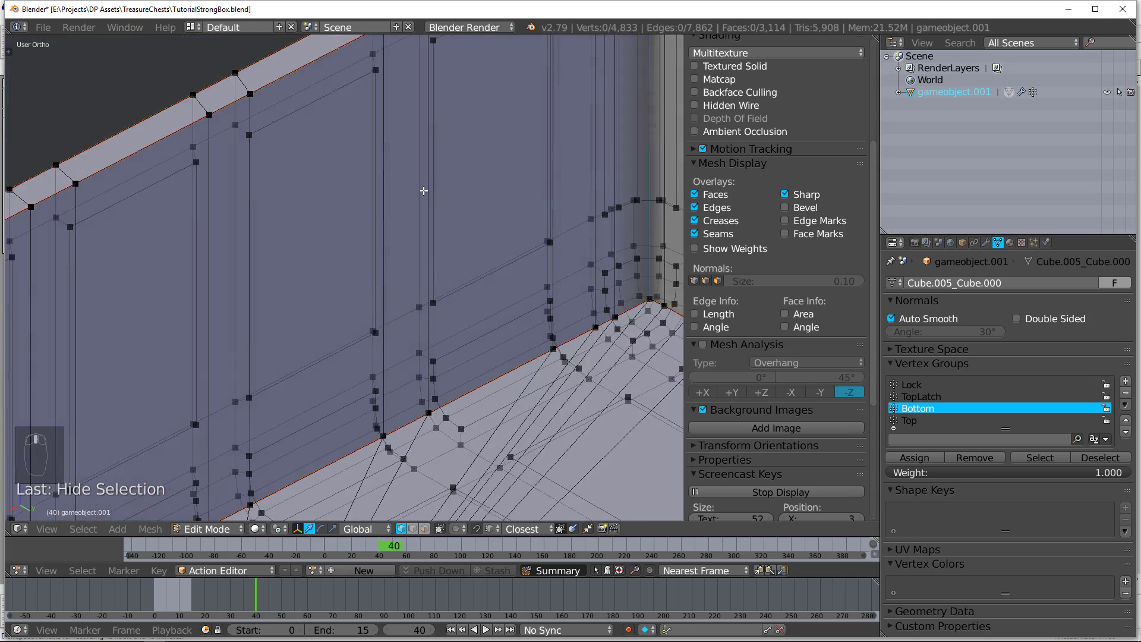
pyautogui.keyDown('shift'); pyautogui.moveTo(424, 190); pyautogui.dragTo(395, 620, button='middle'); pyautogui.keyUp('shift')
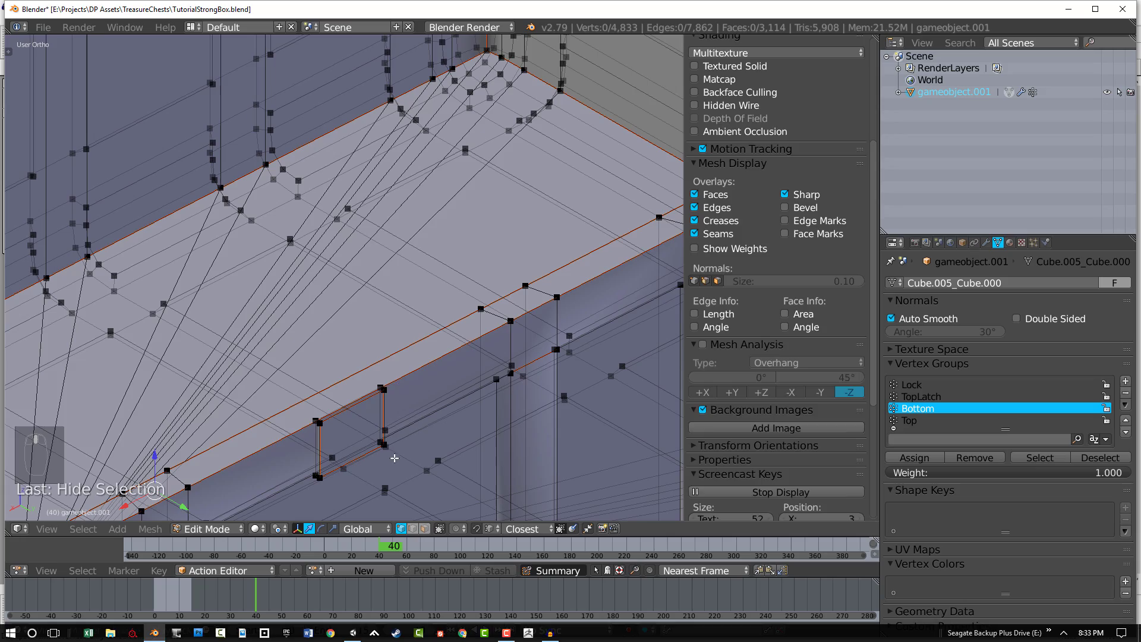
pyautogui.rightClick(384, 389)
pyautogui.press('KP_Decimal')
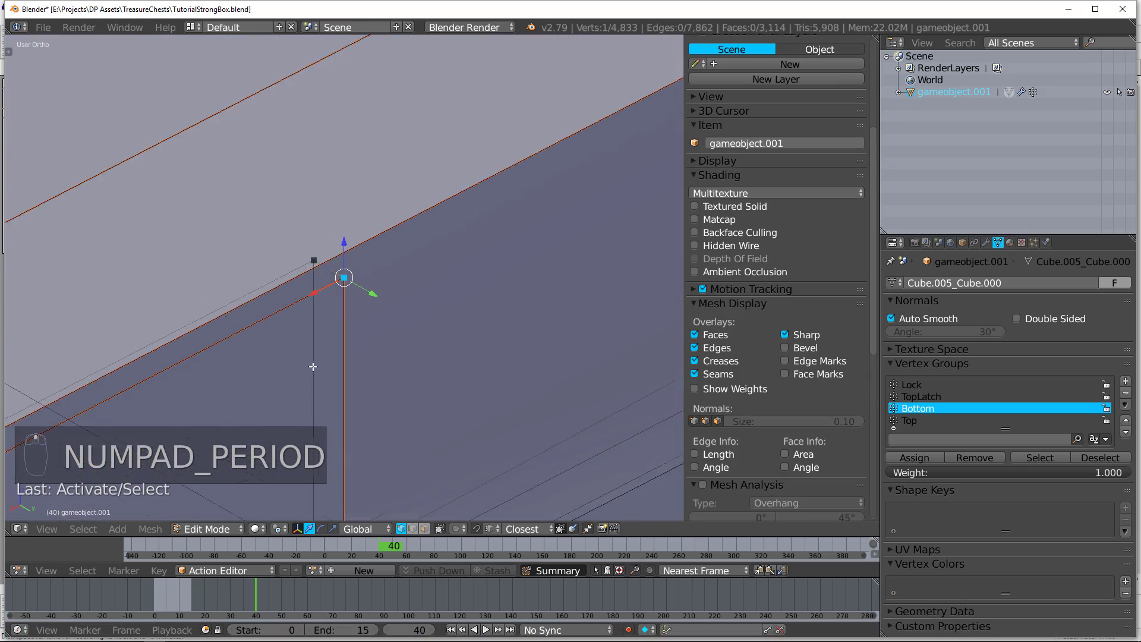
pyautogui.moveTo(313, 366); pyautogui.dragTo(298, 334, button='middle')
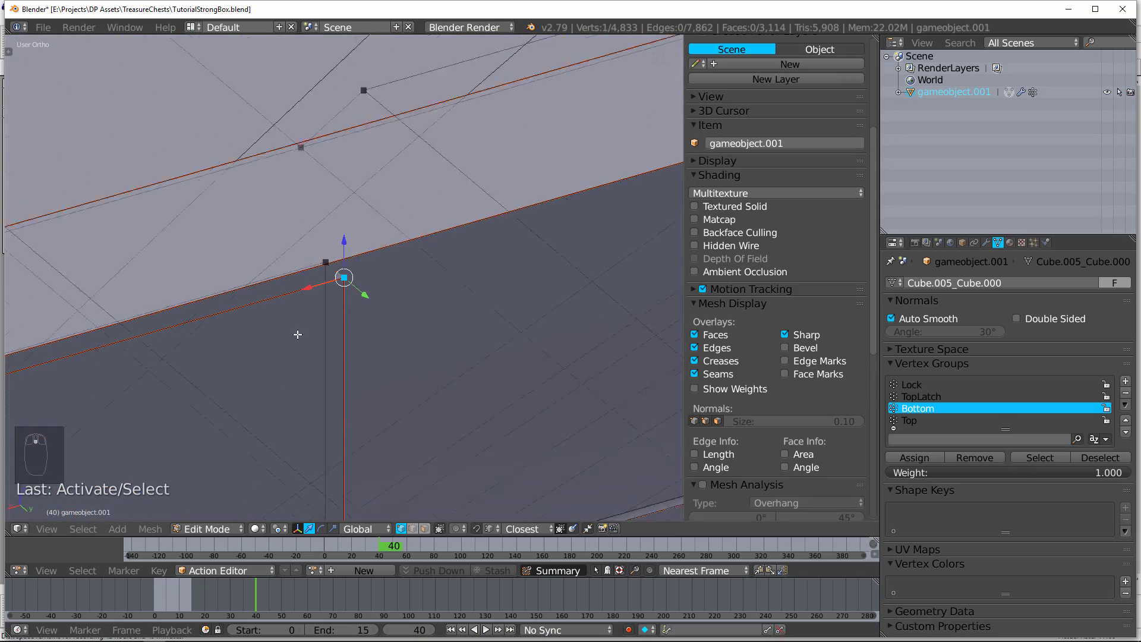
pyautogui.scroll(-10, 298, 335)
# Undo back until the bottom pieces sit in place, then hide them.
pyautogui.hotkey('ctrl', 'z')
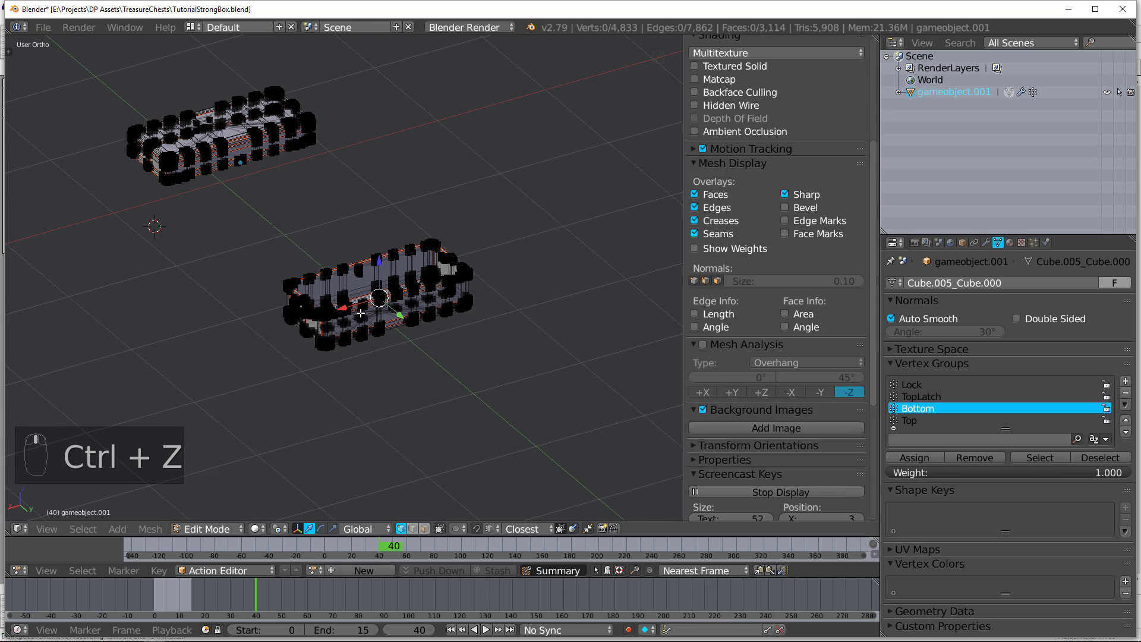
pyautogui.hotkey('ctrl', 'z')
pyautogui.hotkey('ctrl', 'z')
pyautogui.hotkey('ctrl', 'z')
pyautogui.hotkey('ctrl', 'z')
pyautogui.hotkey('ctrl', 'z')
pyautogui.hotkey('ctrl', 'z')
pyautogui.hotkey('ctrl', 'z')
pyautogui.hotkey('ctrl', 'z')
pyautogui.hotkey('ctrl', 'z')
pyautogui.hotkey('ctrl', 'z')
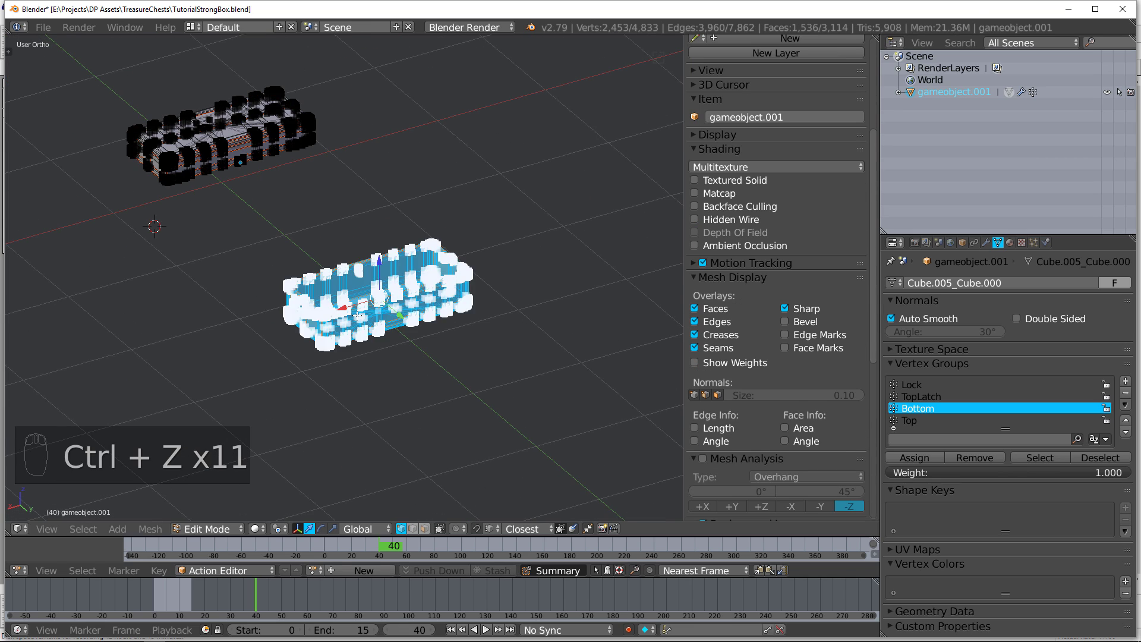
pyautogui.hotkey('ctrl', 'z')
pyautogui.hotkey('ctrl', 'z')
pyautogui.moveTo(357, 316); pyautogui.dragTo(473, 281, button='middle')
pyautogui.scroll(3, 340, 312)
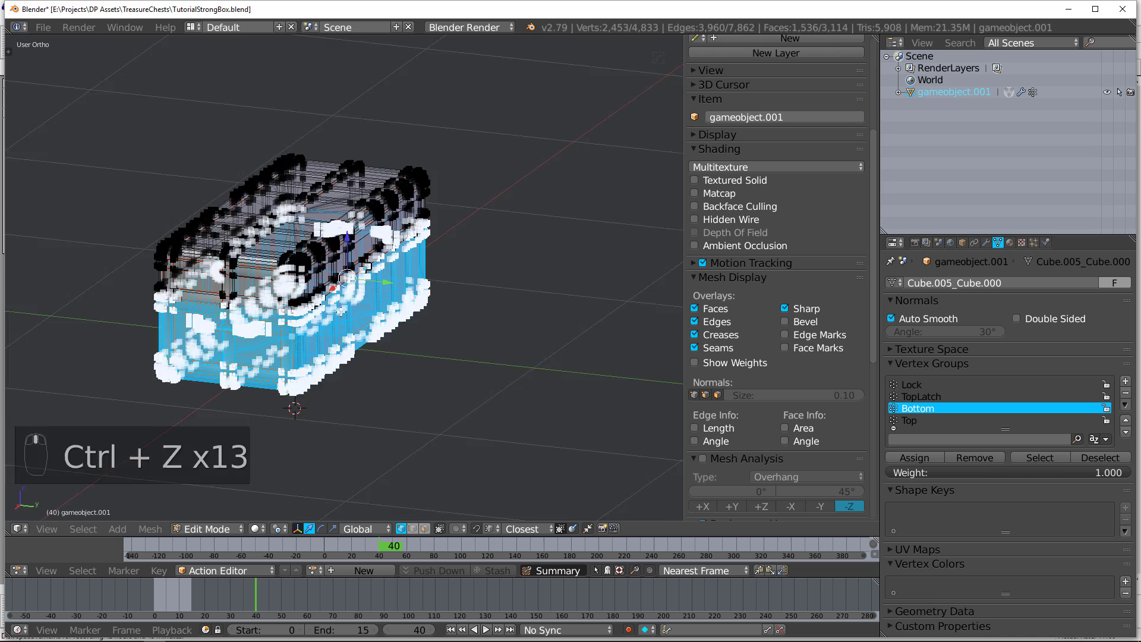
pyautogui.scroll(3, 341, 312)
pyautogui.press('h')
pyautogui.moveTo(341, 312); pyautogui.dragTo(383, 272, button='middle')
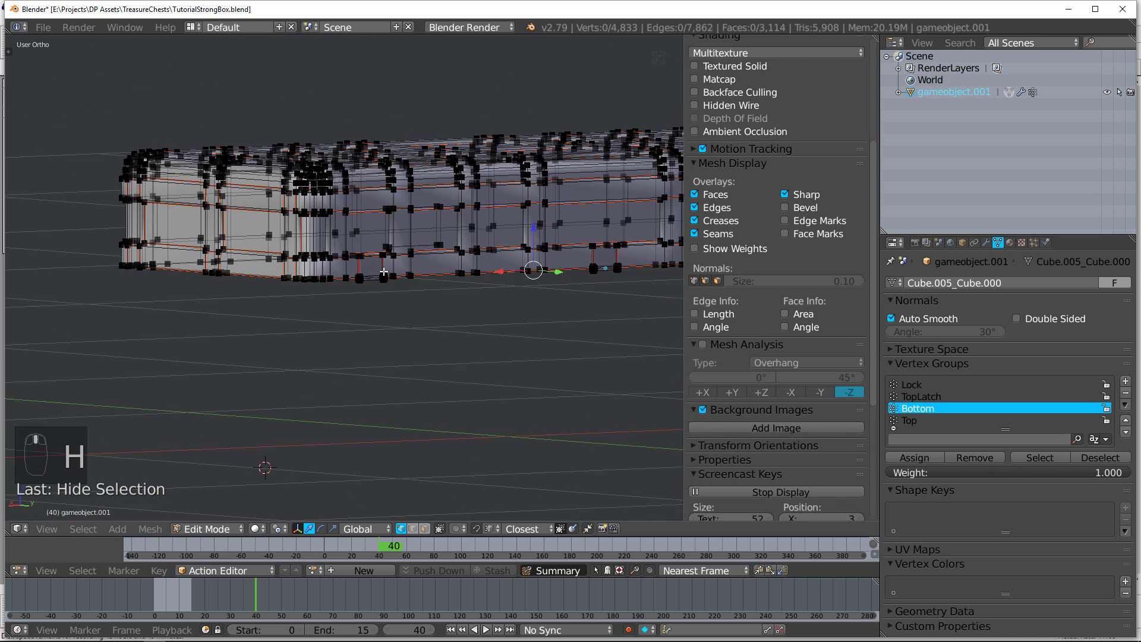
# Select each handle bar along the chest's lower edge as linked geometry, then hide them all.
pyautogui.scroll(7, 383, 272)
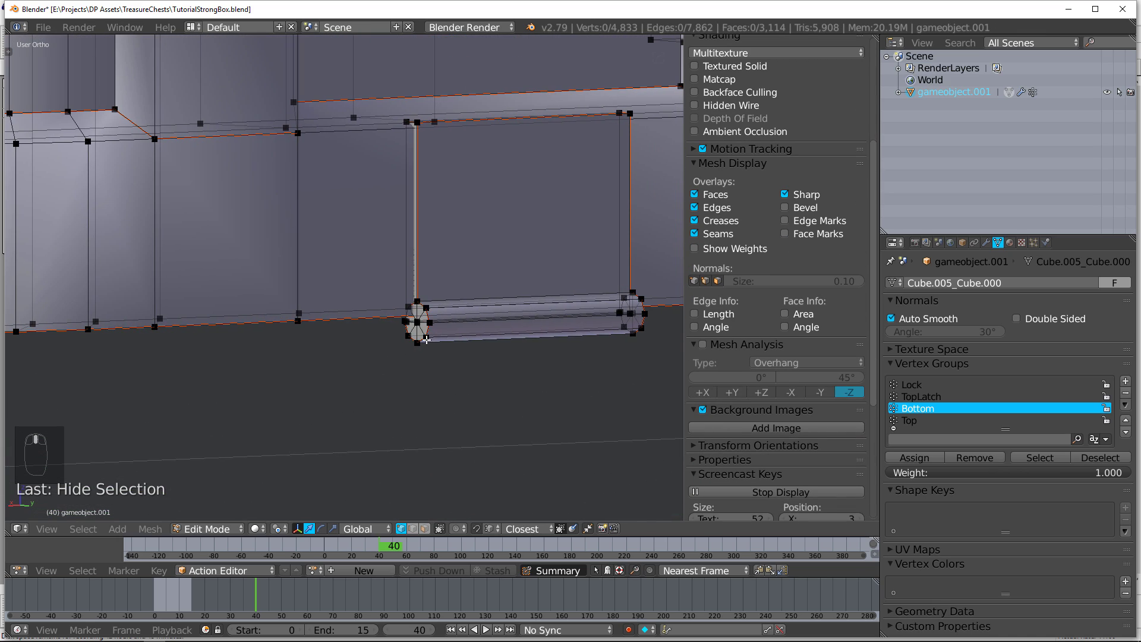
pyautogui.press('l')
pyautogui.press('l')
pyautogui.press('l')
pyautogui.press('l')
pyautogui.press('l')
pyautogui.press('l')
pyautogui.press('l')
pyautogui.scroll(-3, 619, 337)
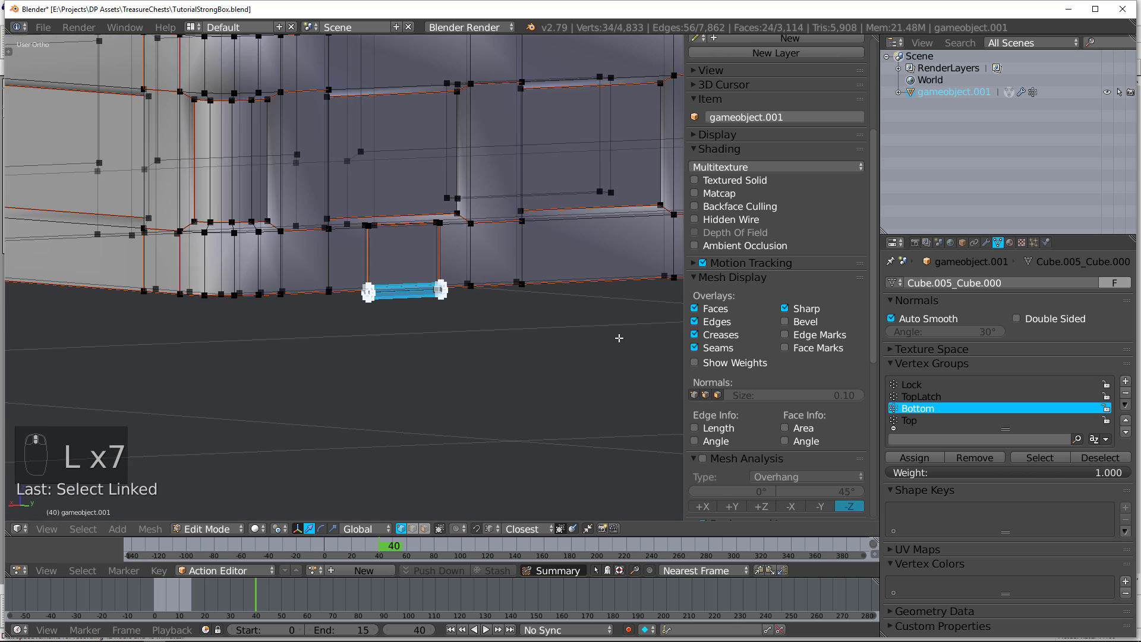
pyautogui.scroll(-3, 637, 308)
pyautogui.keyDown('shift'); pyautogui.moveTo(627, 303); pyautogui.dragTo(331, 319, button='middle'); pyautogui.keyUp('shift')
pyautogui.scroll(3, 465, 323)
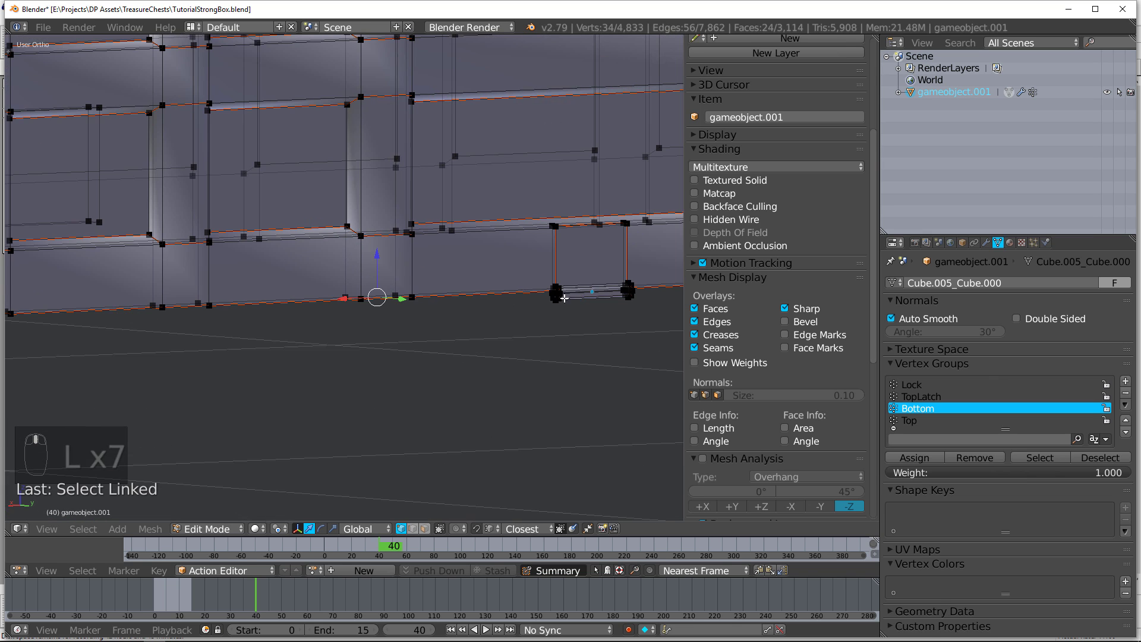
pyautogui.press('l')
pyautogui.press('l')
pyautogui.press('l')
pyautogui.press('l')
pyautogui.press('l')
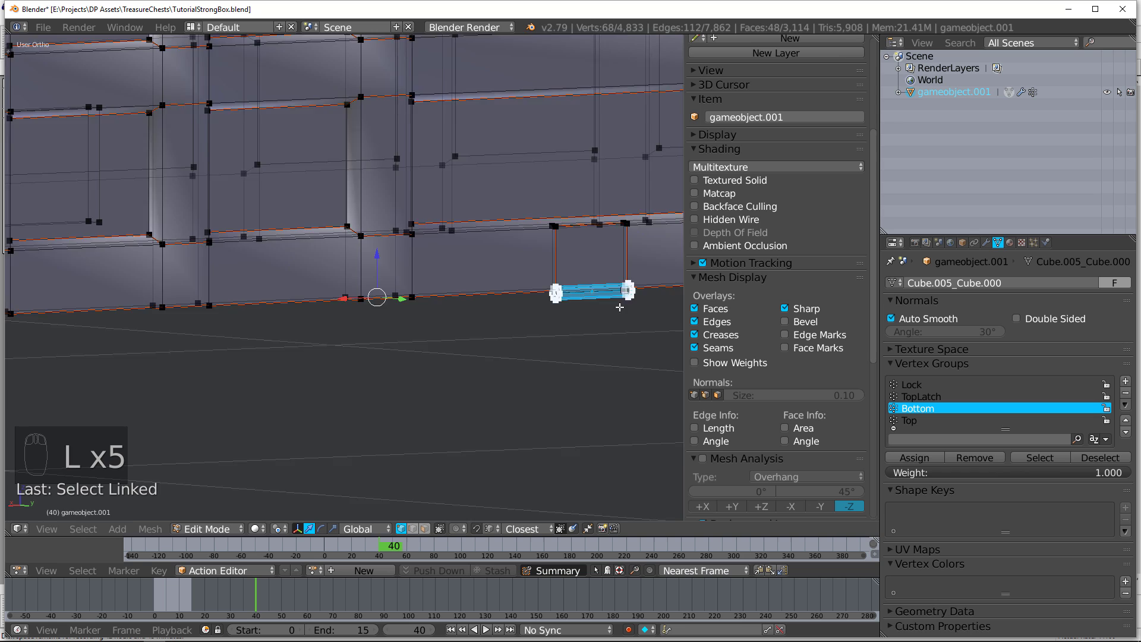
pyautogui.scroll(-2, 619, 308)
pyautogui.keyDown('shift'); pyautogui.moveTo(619, 308); pyautogui.dragTo(306, 309, button='middle'); pyautogui.keyUp('shift')
pyautogui.keyDown('shift'); pyautogui.moveTo(494, 306); pyautogui.dragTo(237, 310, button='middle'); pyautogui.keyUp('shift')
pyautogui.scroll(2, 403, 318)
pyautogui.scroll(2, 403, 318)
pyautogui.press('l')
pyautogui.press('l')
pyautogui.press('l')
pyautogui.press('l')
pyautogui.press('l')
pyautogui.press('l')
pyautogui.press('l')
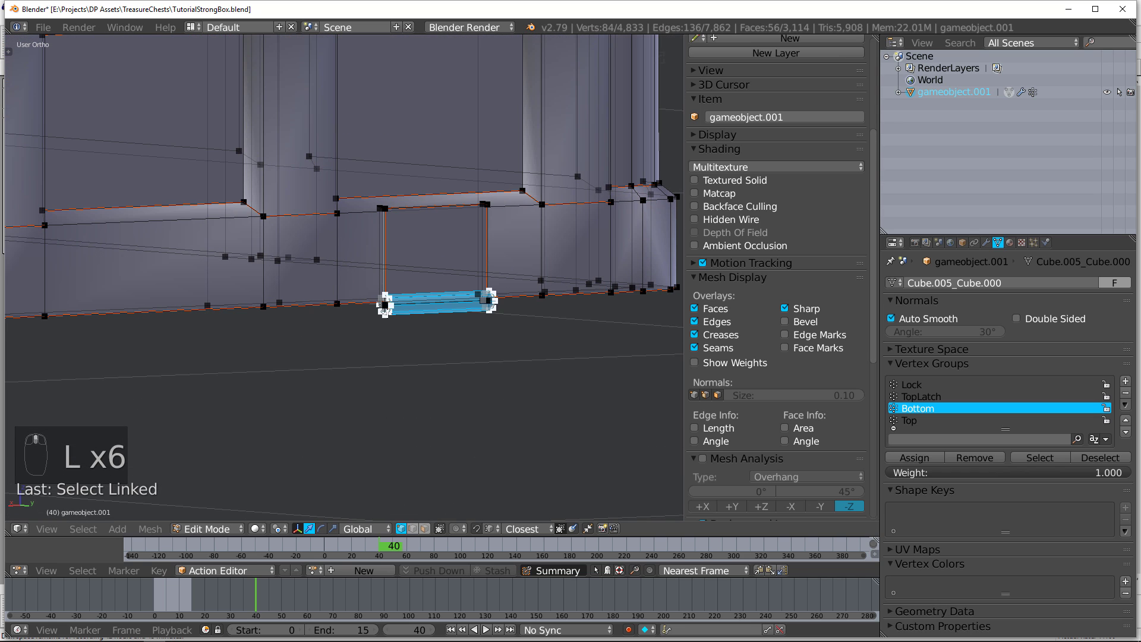
pyautogui.press('h')
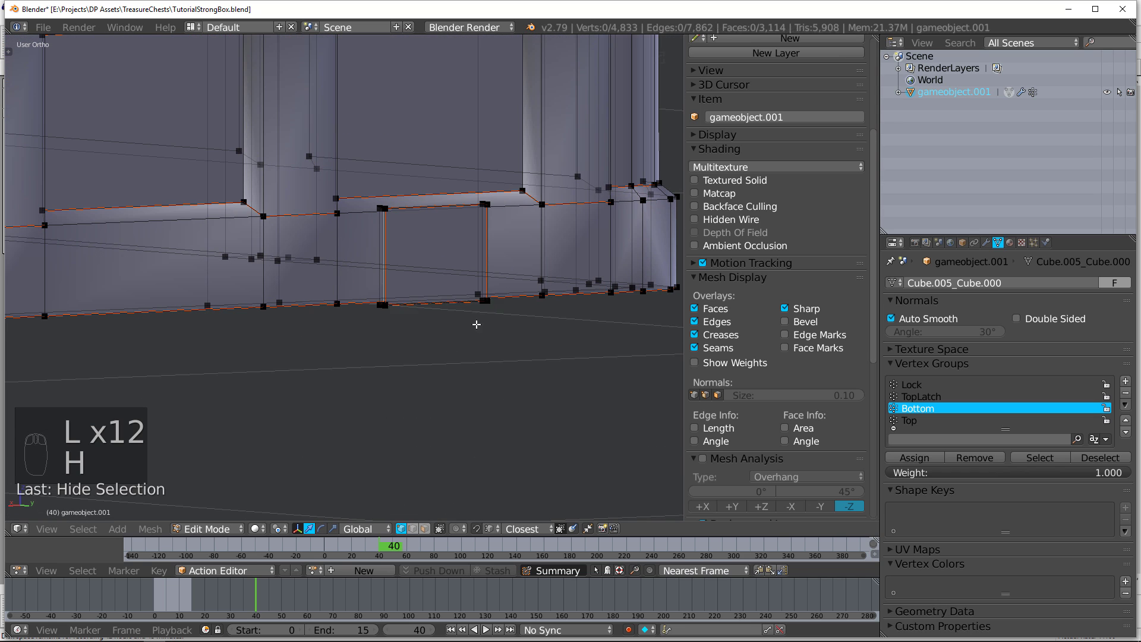
pyautogui.scroll(3, 477, 323)
pyautogui.scroll(-3, 758, 373)
pyautogui.scroll(-1, 741, 377)
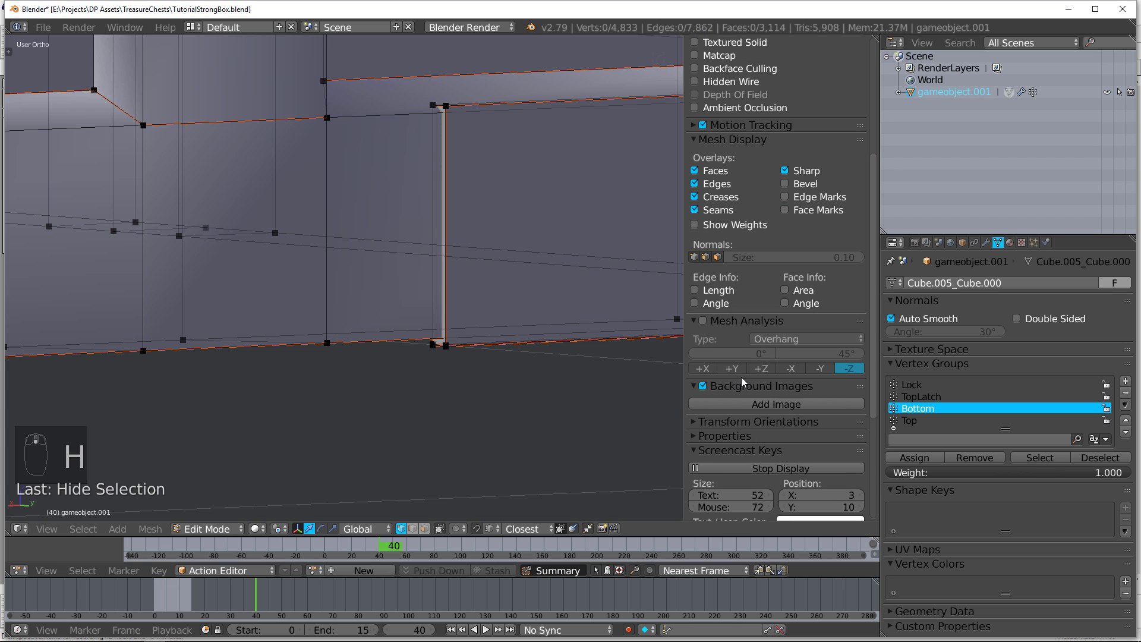
# Show face normals, then select a small lower-edge face and trial-move it, undoing the move.
pyautogui.click(717, 257)
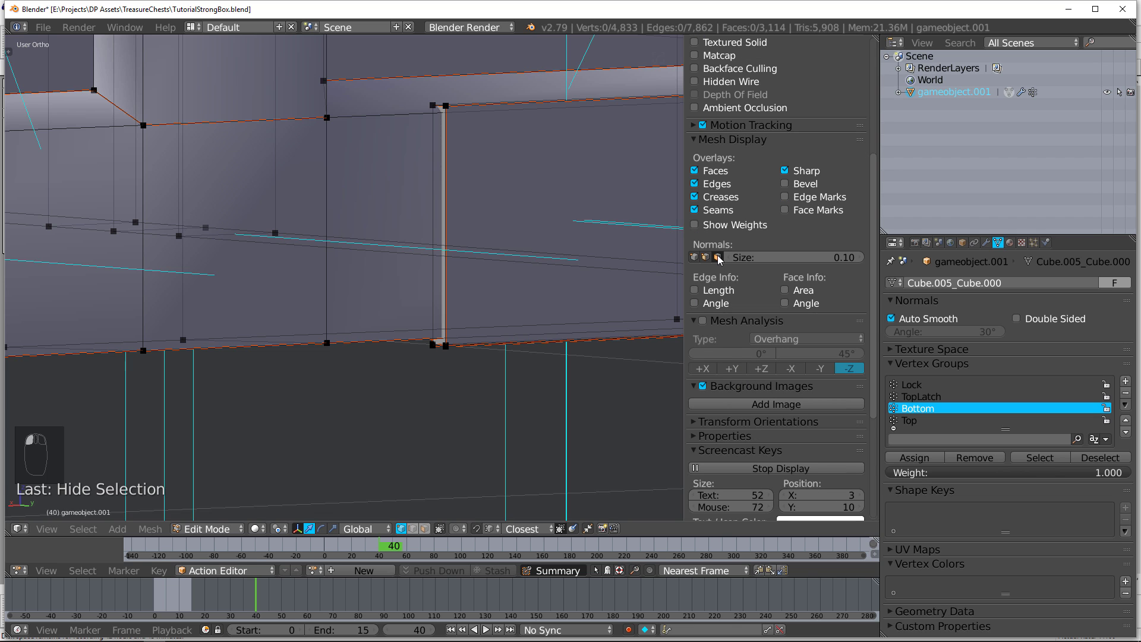
pyautogui.scroll(-3, 509, 304)
pyautogui.moveTo(506, 307)
pyautogui.mouseDown(button='middle')
pyautogui.moveTo(476, 296)
pyautogui.moveTo(509, 305)
pyautogui.mouseUp(button='middle')
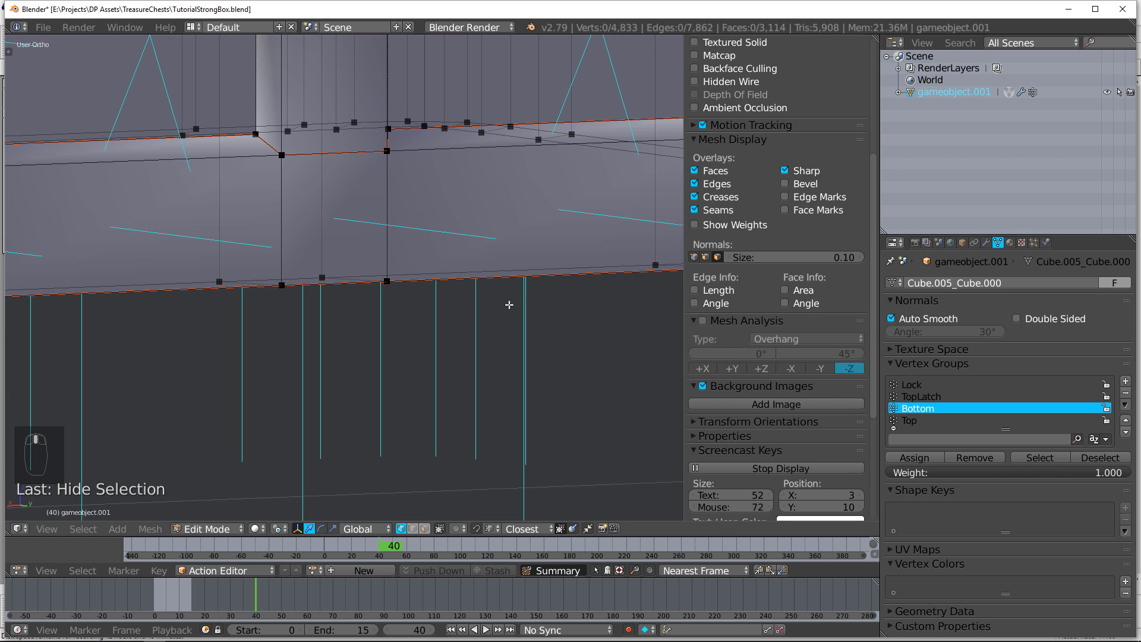
pyautogui.rightClick(529, 271)
pyautogui.scroll(-4, 496, 289)
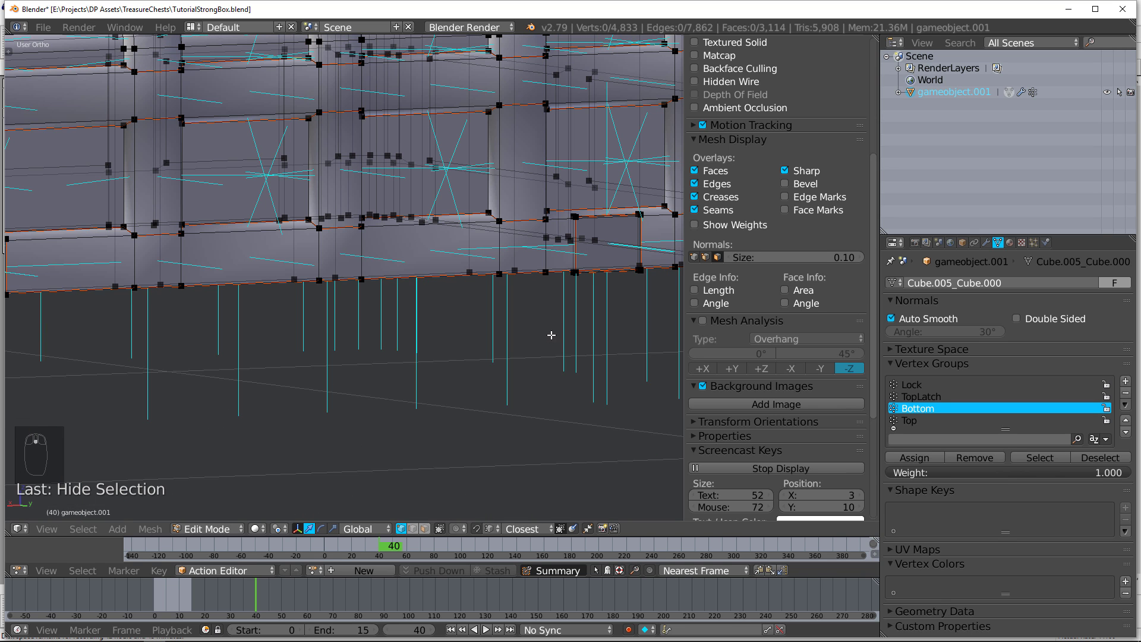
pyautogui.rightClick(496, 289)
pyautogui.press('KP_Decimal')
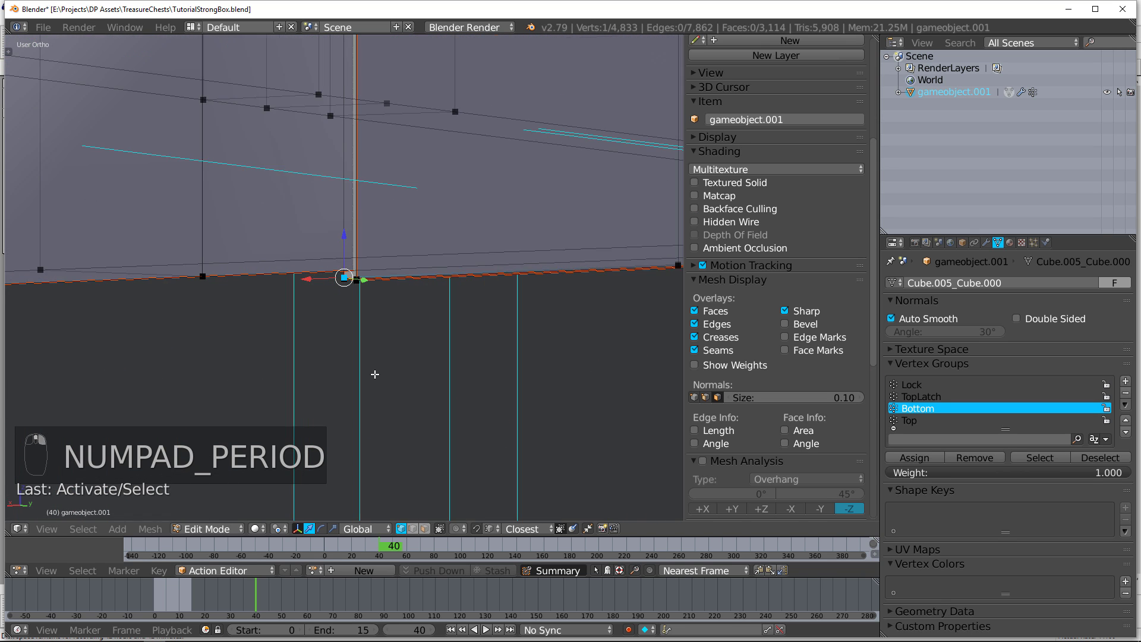
pyautogui.press('a')
pyautogui.press('a')
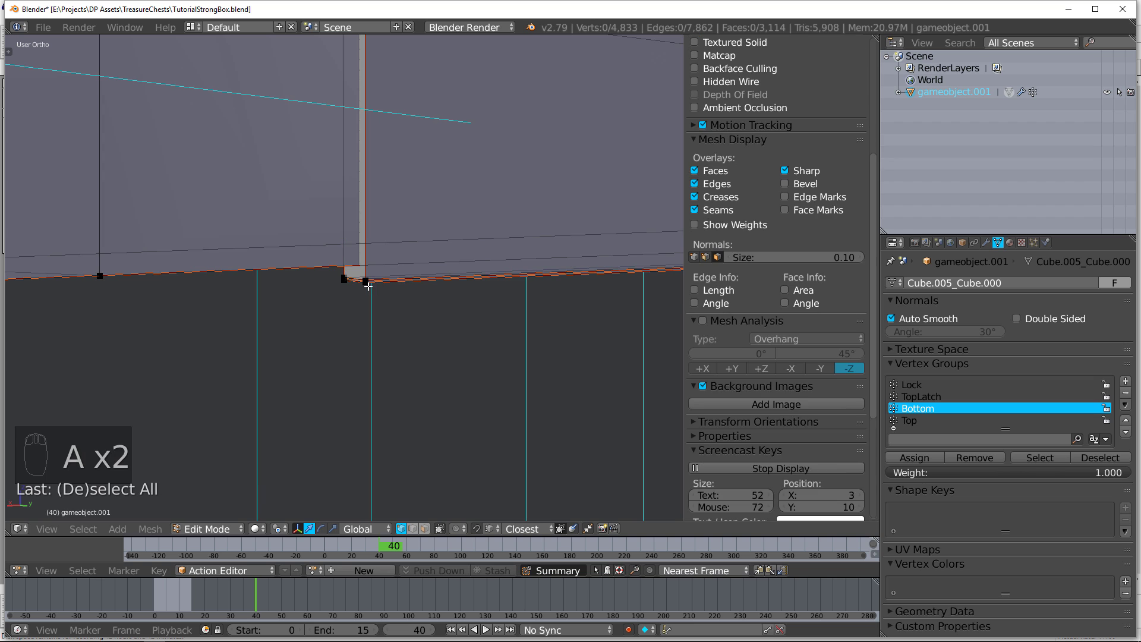
pyautogui.press('l')
pyautogui.press('g')
pyautogui.click(366, 360)
pyautogui.hotkey('ctrl', 'z')
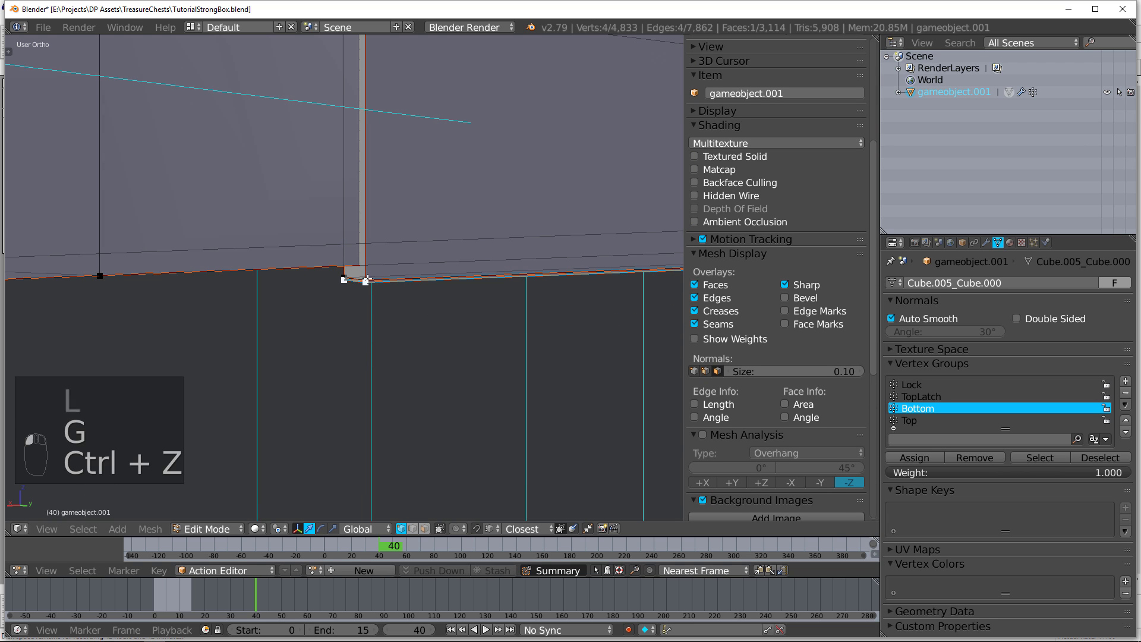
# Remove the corner face at the edge's end from Top, assign it to Bottom and hide it.
pyautogui.keyDown('shift'); pyautogui.moveTo(407, 304); pyautogui.dragTo(394, 284, button='middle'); pyautogui.keyUp('shift')
pyautogui.rightClick(110, 228)
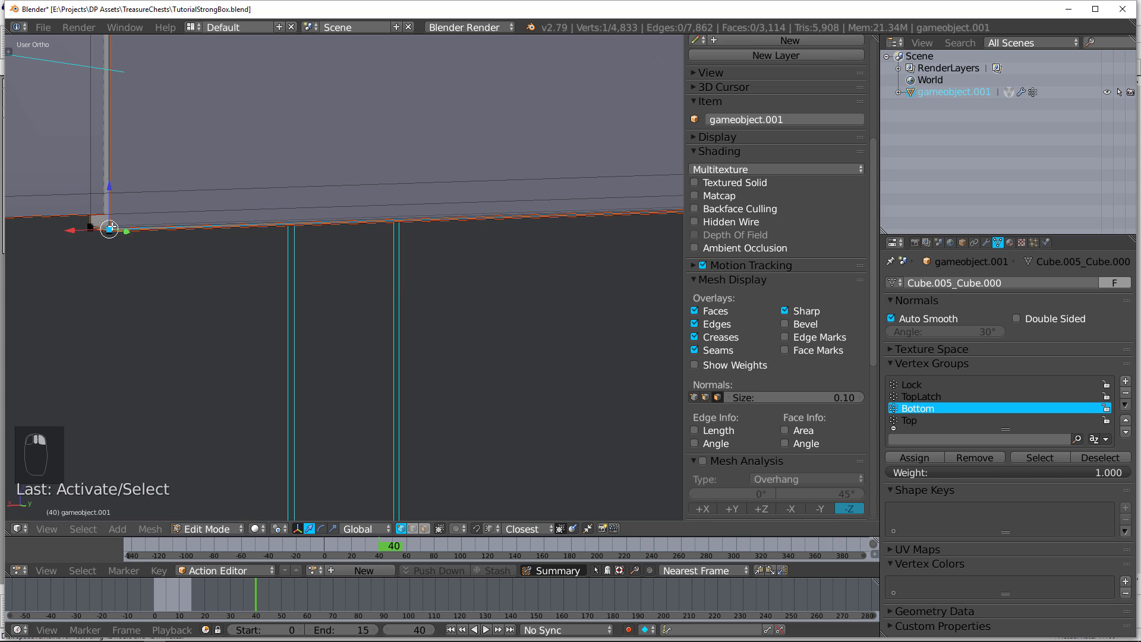
pyautogui.hotkey('ctrl', 'l')
pyautogui.press('g')
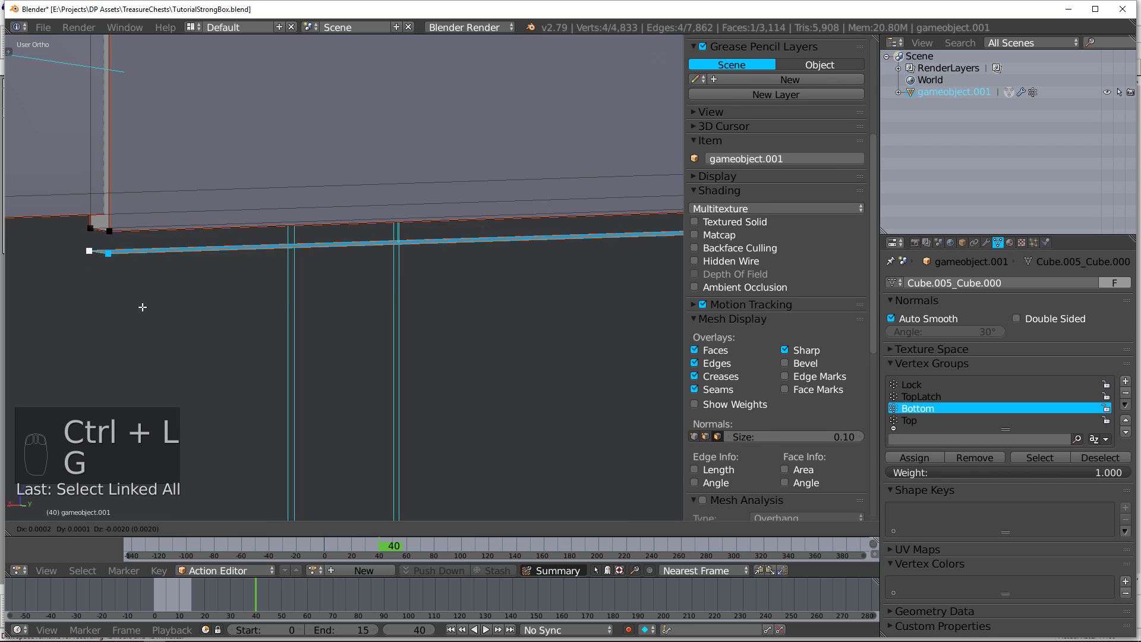
pyautogui.click(306, 449)
pyautogui.hotkey('ctrl', 'z')
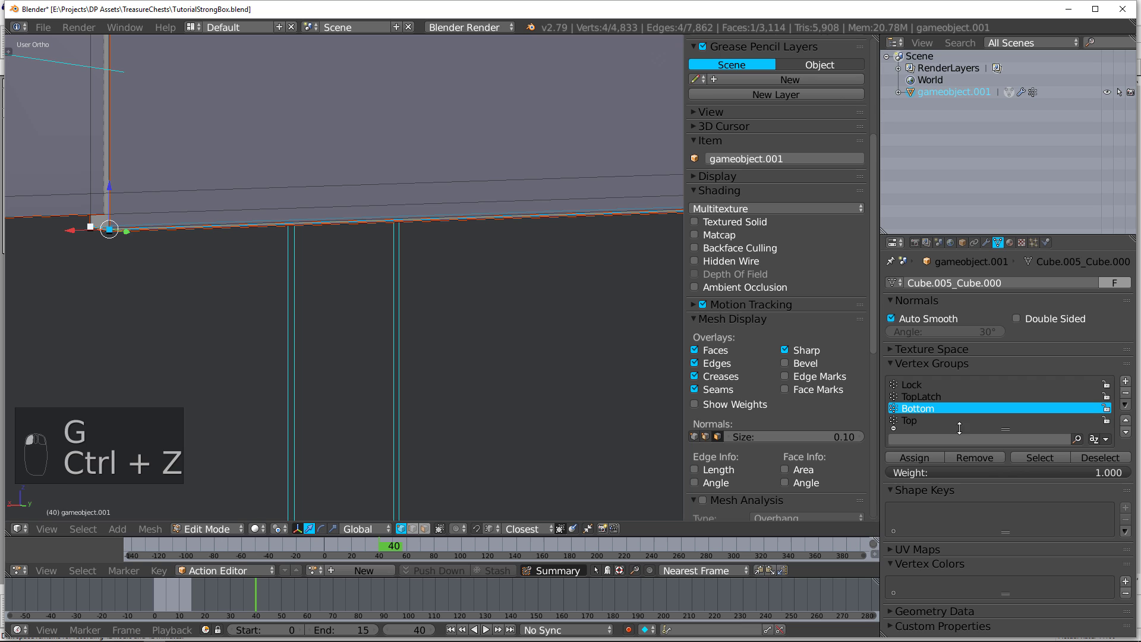
pyautogui.click(950, 421)
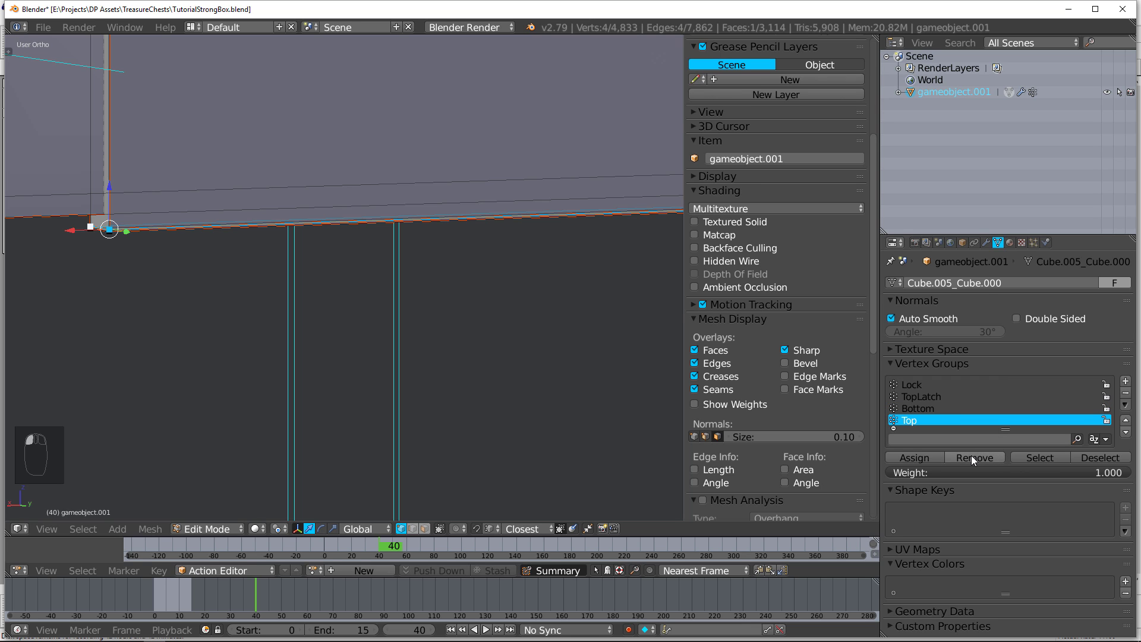
pyautogui.click(972, 457)
pyautogui.click(929, 408)
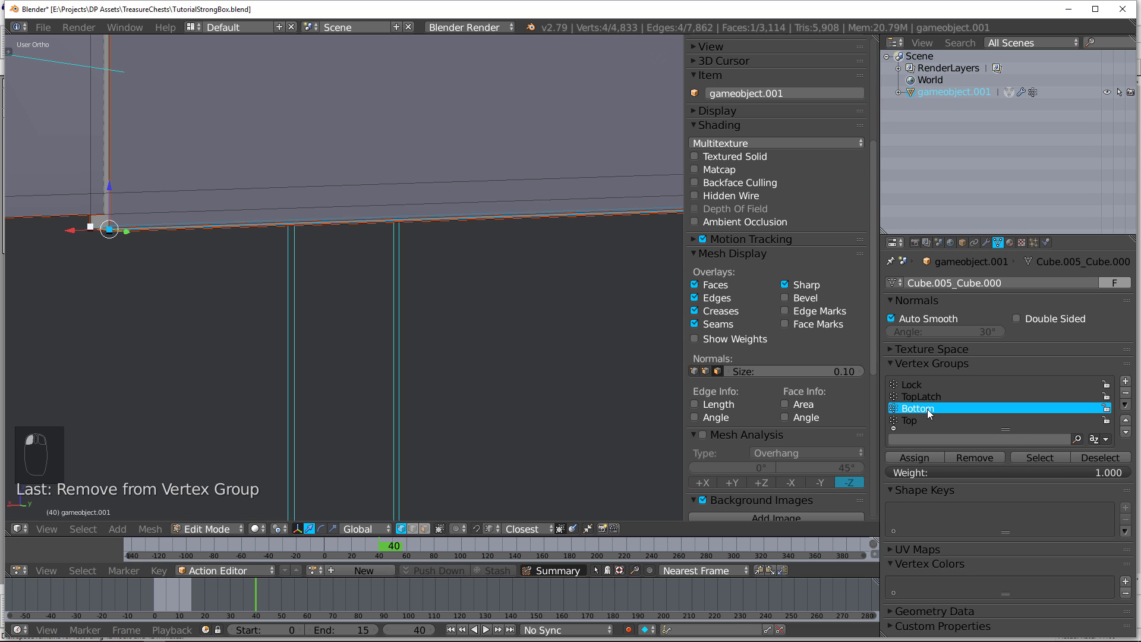
pyautogui.click(929, 460)
pyautogui.press('h')
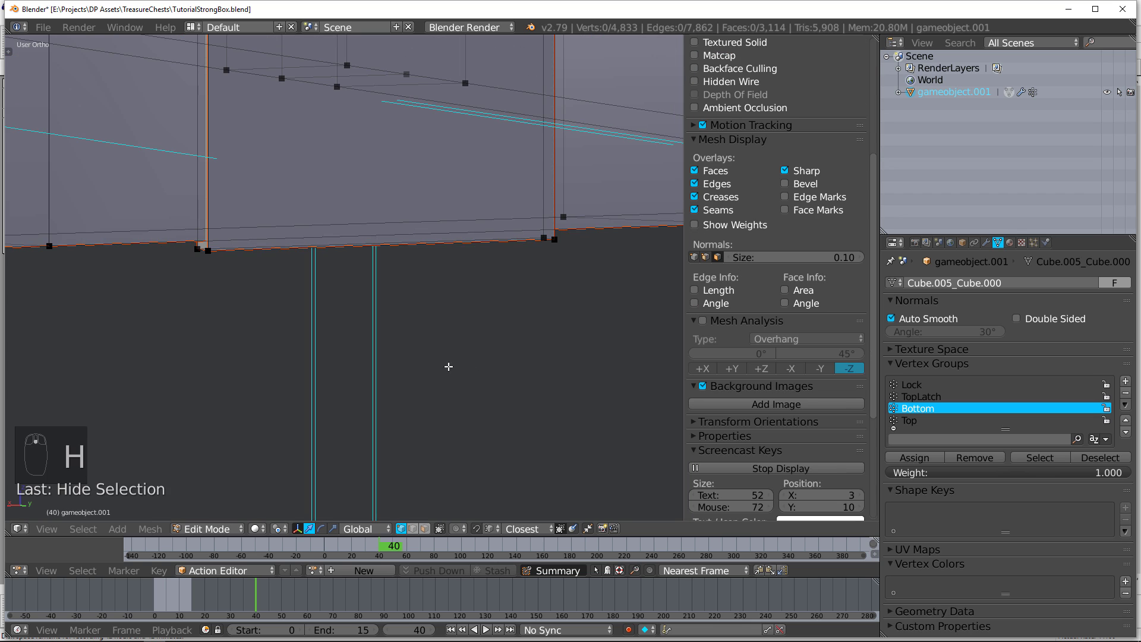
# Select the next two edge faces and move them from the Top group to Bottom.
pyautogui.scroll(-6, 439, 364)
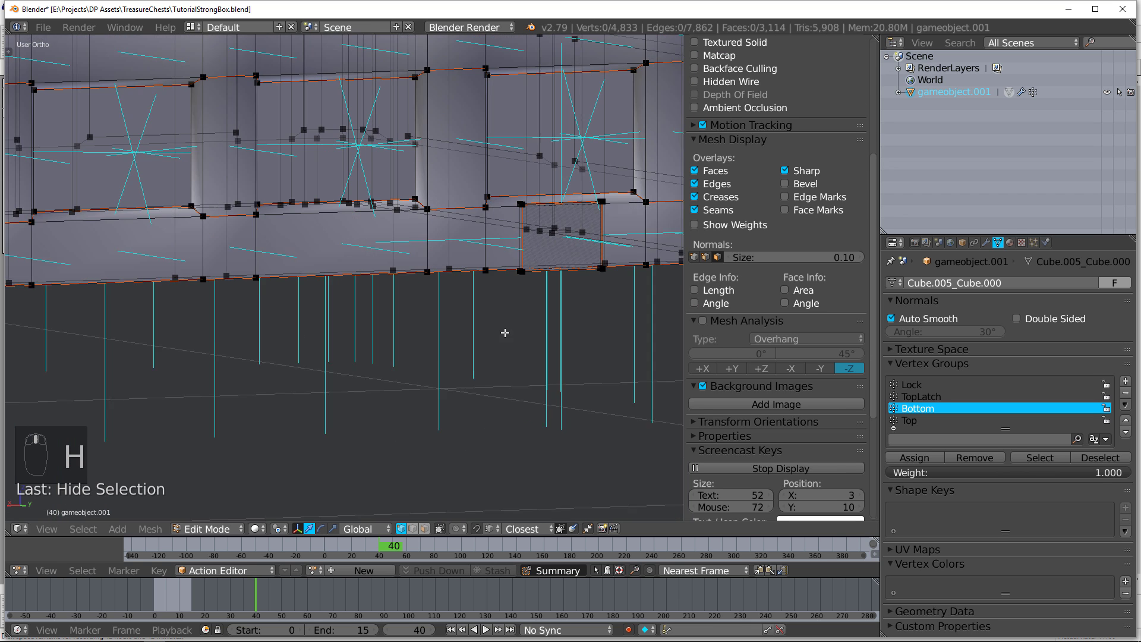
pyautogui.scroll(7, 231, 319)
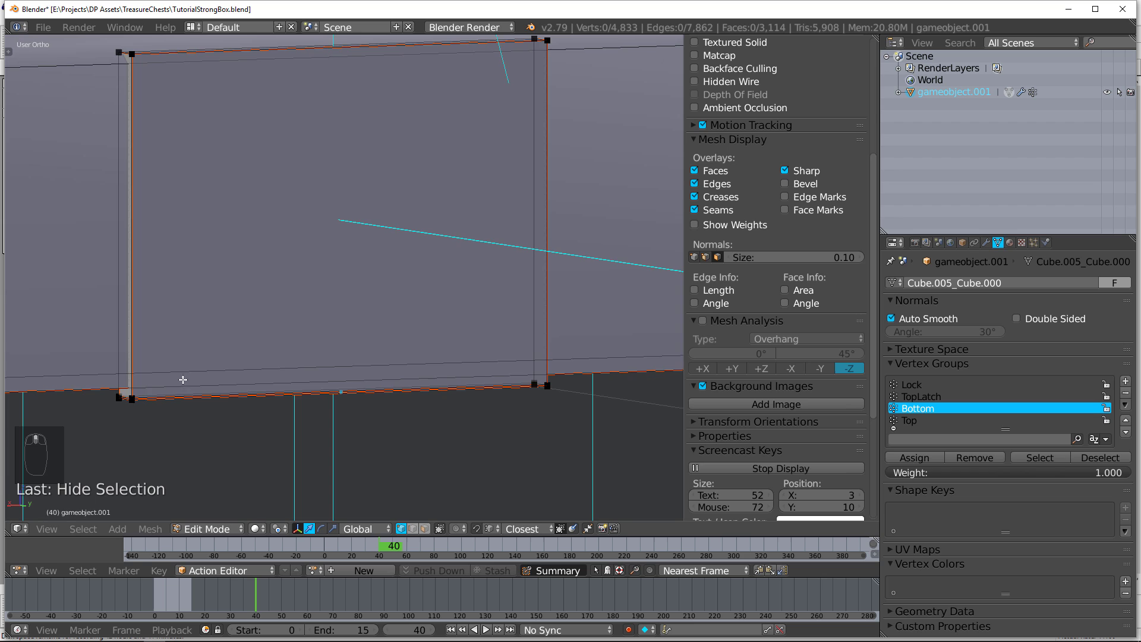
pyautogui.rightClick(275, 348)
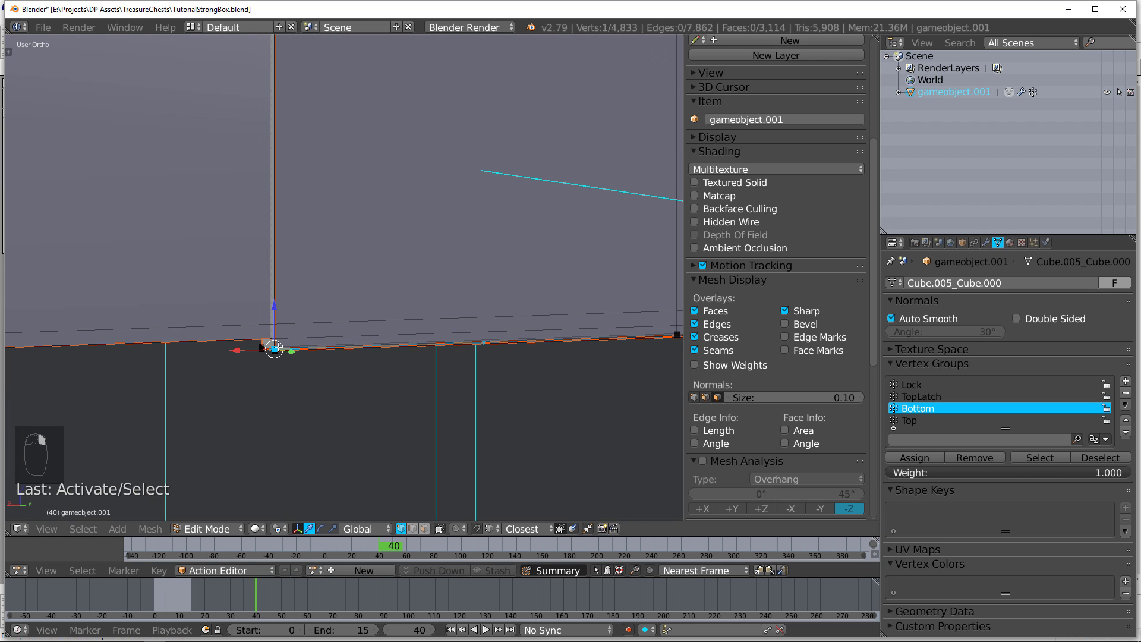
pyautogui.hotkey('ctrl', 'l')
pyautogui.scroll(-3, 275, 348)
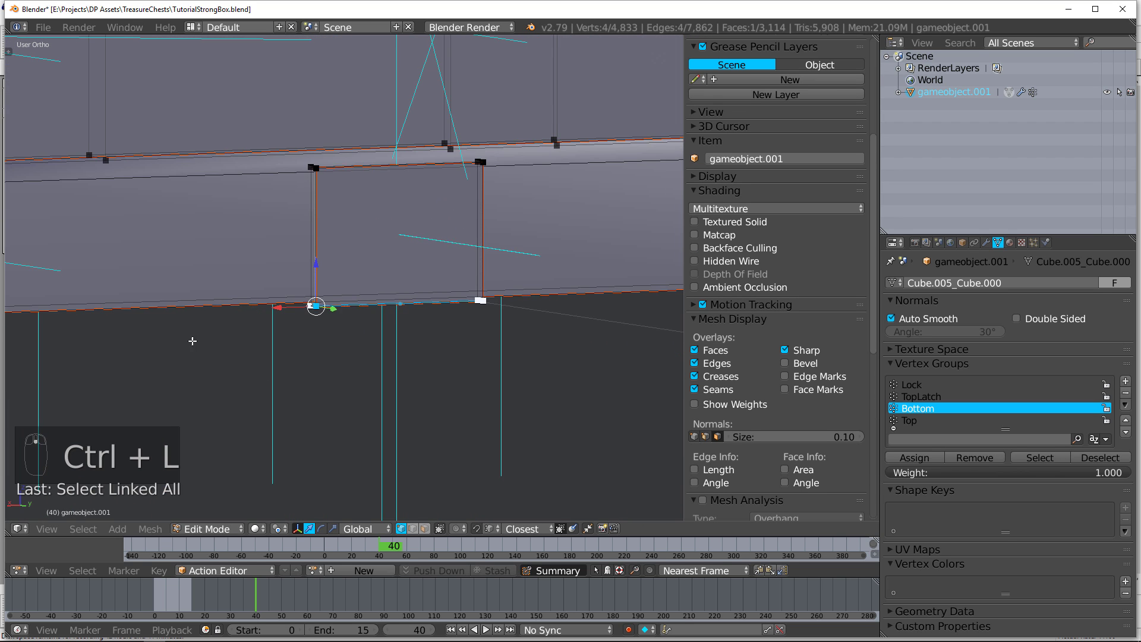
pyautogui.scroll(5, 276, 347)
pyautogui.scroll(5, 238, 342)
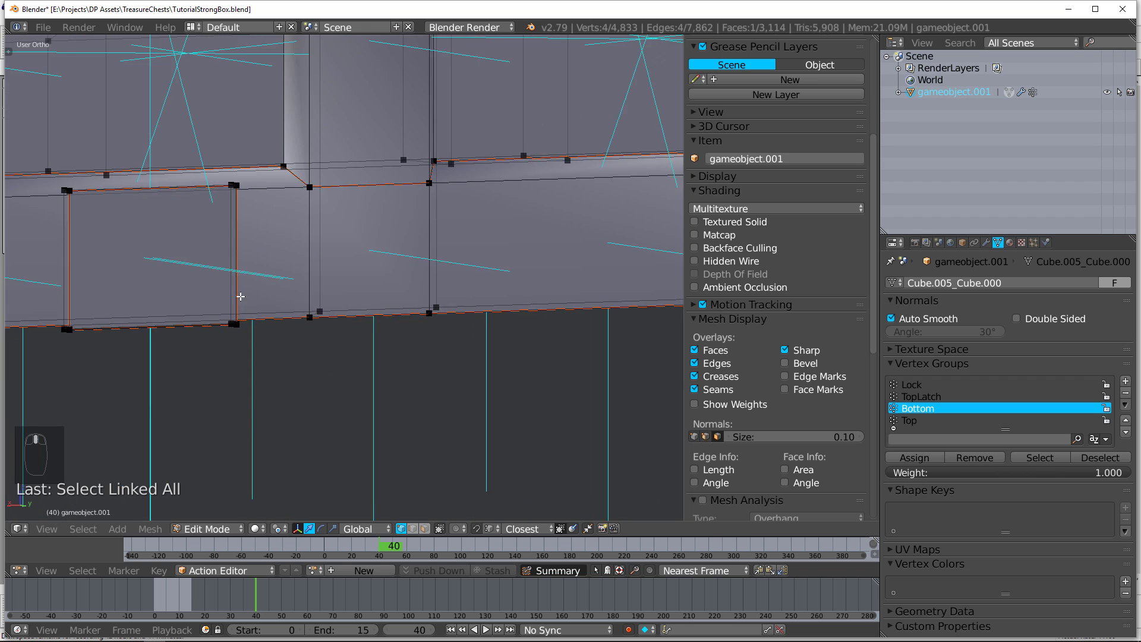
pyautogui.keyDown('shift'); pyautogui.rightClick(377, 480); pyautogui.keyUp('shift')
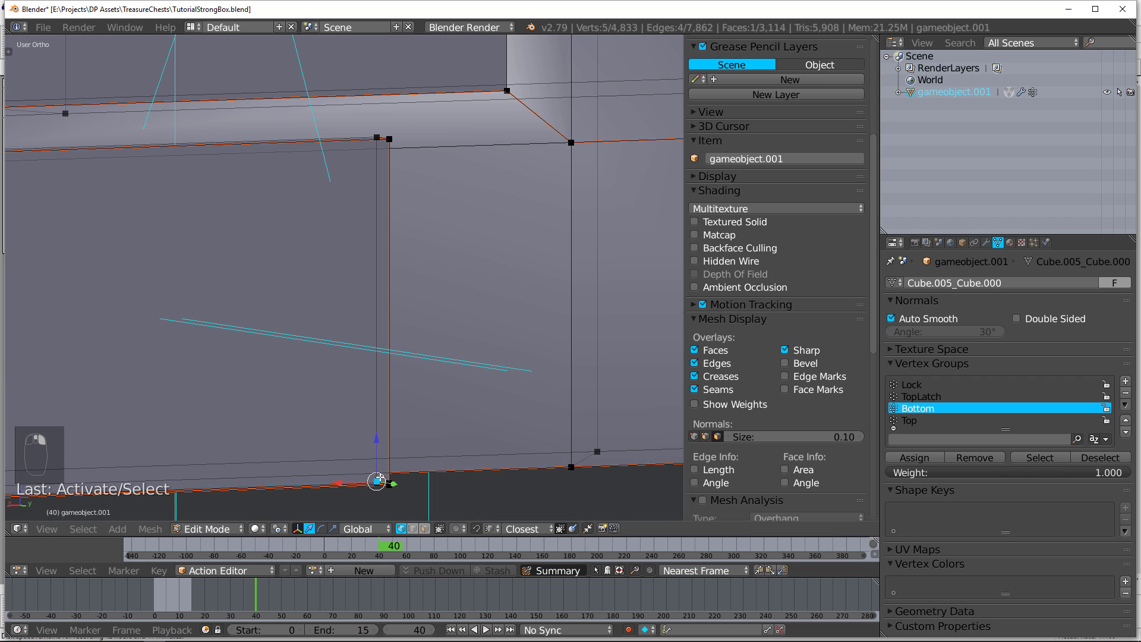
pyautogui.hotkey('ctrl', 'l')
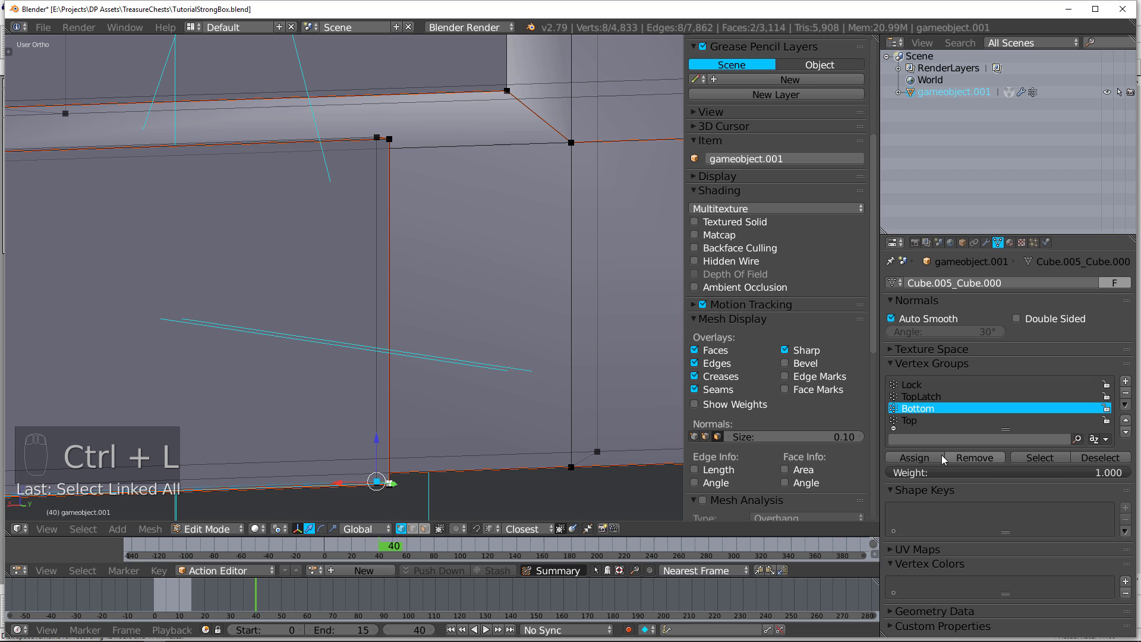
pyautogui.click(974, 457)
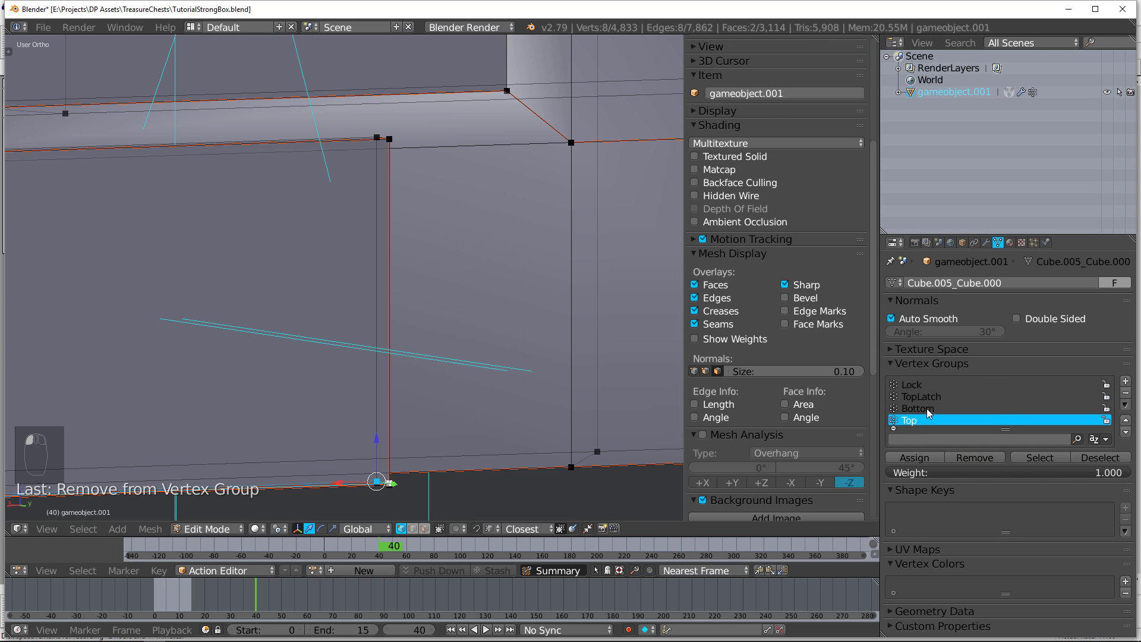
pyautogui.click(915, 458)
pyautogui.scroll(-4, 566, 388)
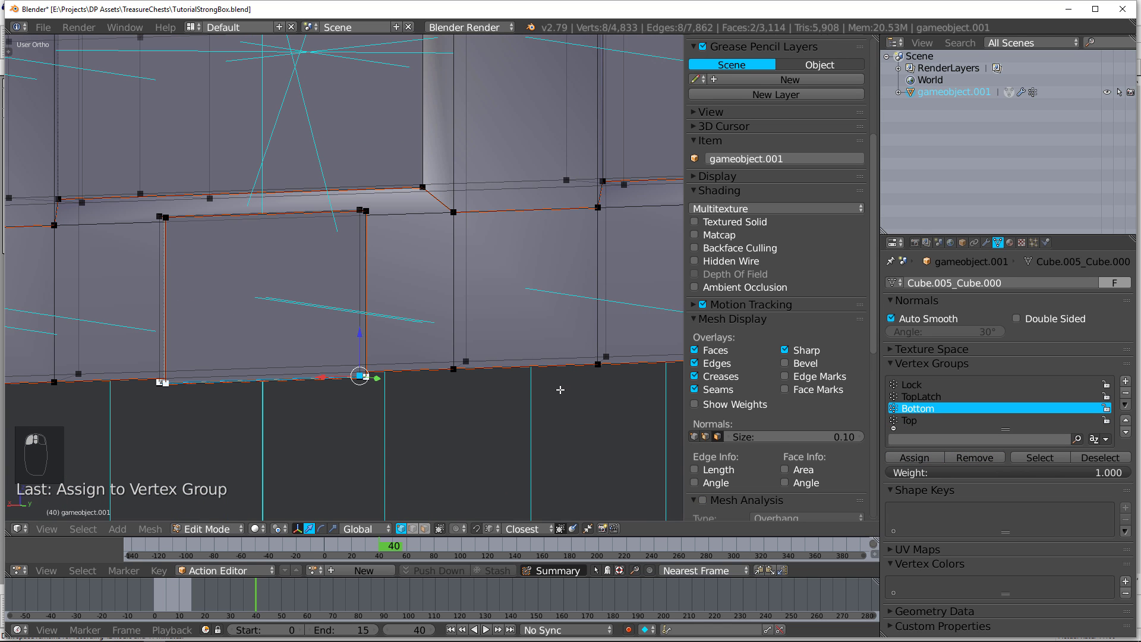
# Reveal all geometry, then hide everything outside the Bottom vertex group.
pyautogui.hotkey('alt', 'h')
pyautogui.press('a')
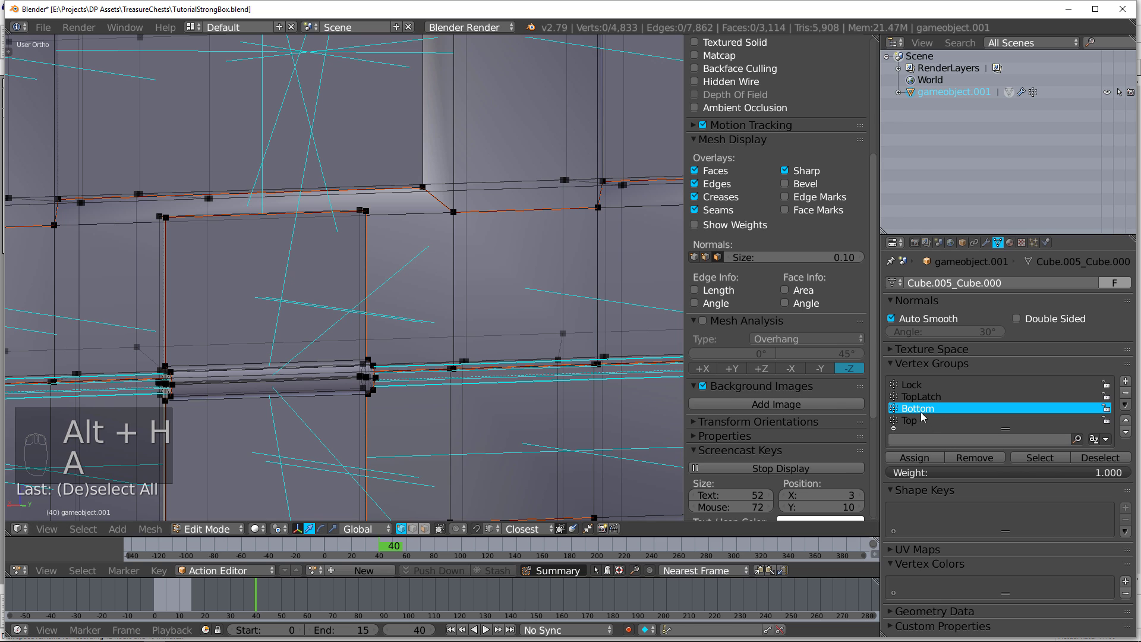
pyautogui.click(1027, 456)
pyautogui.hotkey('ctrl', 'i')
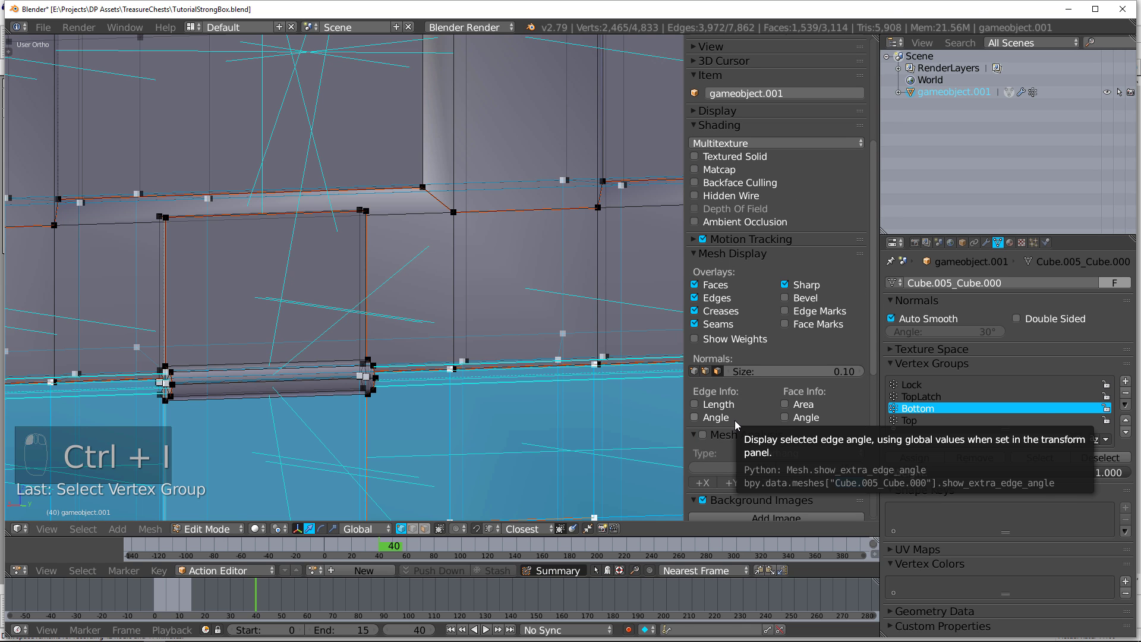
pyautogui.hotkey('ctrl', 'i')
pyautogui.press('h')
pyautogui.scroll(-5, 823, 452)
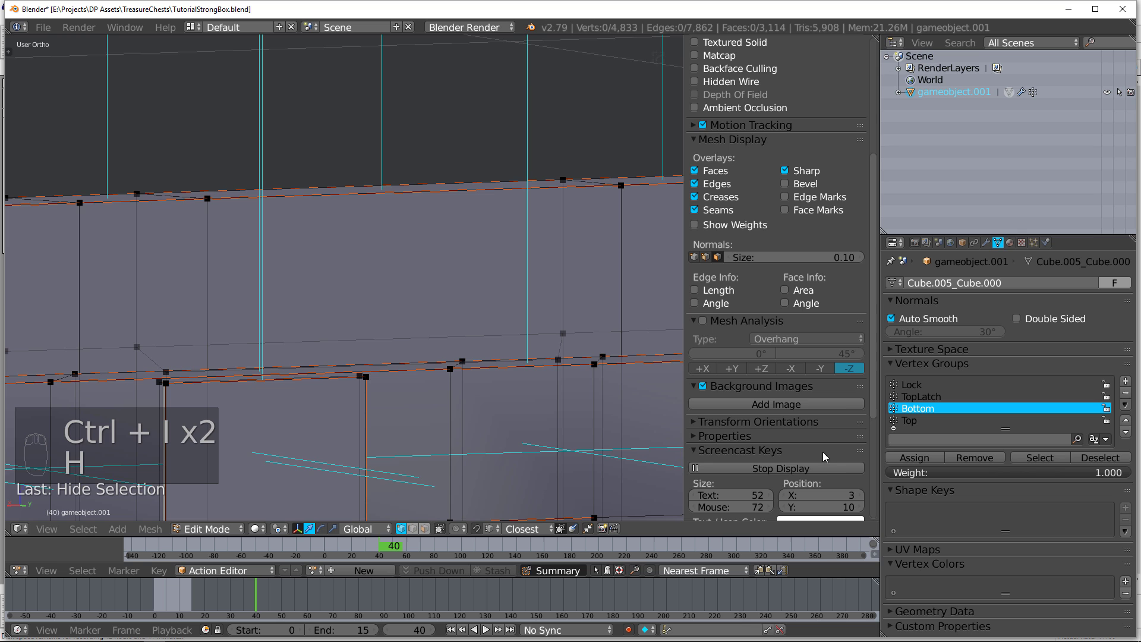
# Turn off the face normal lines and inspect the isolated bottom part around a lower-edge vertex.
pyautogui.click(717, 258)
pyautogui.moveTo(380, 334); pyautogui.dragTo(370, 359, button='middle')
pyautogui.scroll(-5, 398, 333)
pyautogui.keyDown('shift'); pyautogui.moveTo(410, 320); pyautogui.dragTo(420, 241, button='middle'); pyautogui.keyUp('shift')
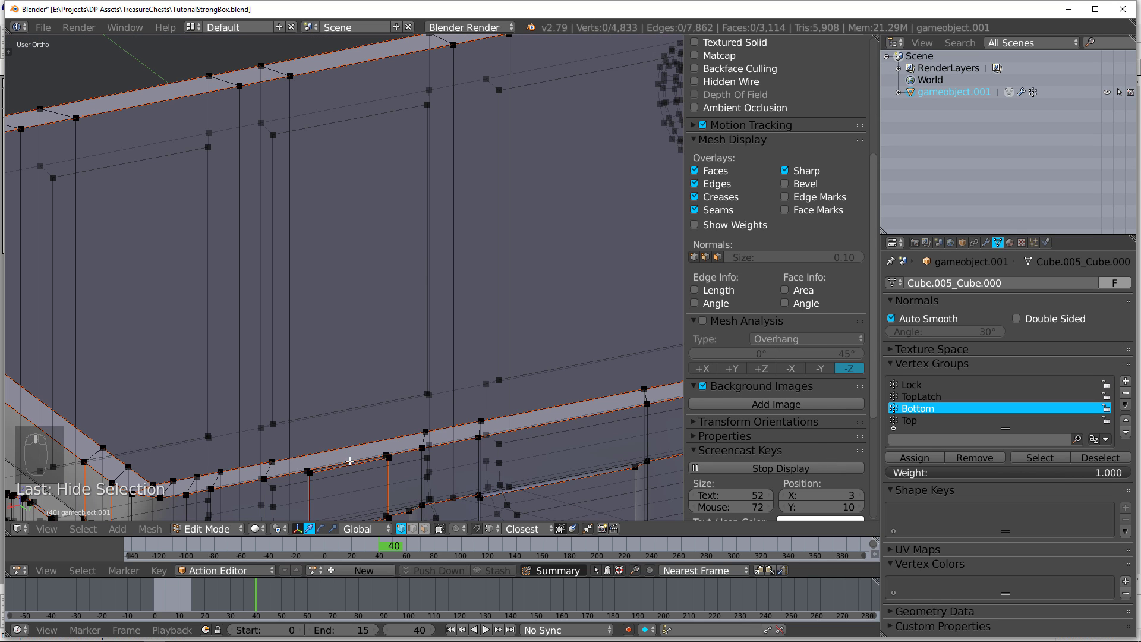
pyautogui.rightClick(387, 456)
pyautogui.press('KP_Decimal')
pyautogui.keyDown('shift'); pyautogui.moveTo(330, 377); pyautogui.dragTo(621, 298, button='middle'); pyautogui.keyUp('shift')
pyautogui.scroll(-5, 386, 297)
pyautogui.scroll(-5, 387, 296)
# Reveal the whole chest with nothing selected and orbit to a near-frontal view of the lock.
pyautogui.press('a')
pyautogui.hotkey('alt', 'h')
pyautogui.press('a')
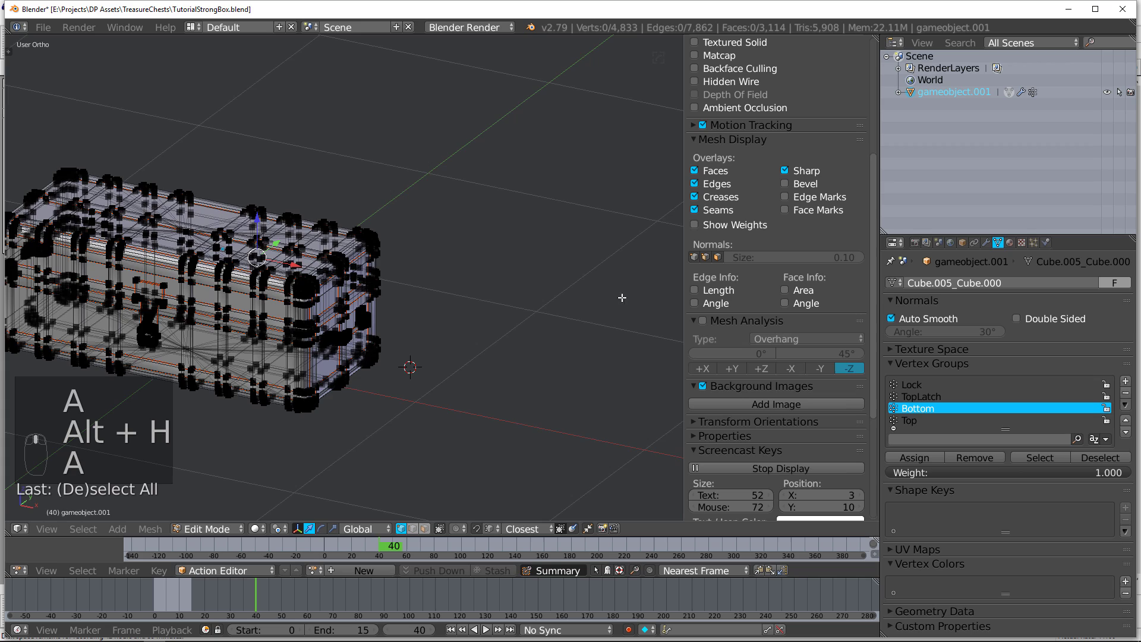
pyautogui.keyDown('shift'); pyautogui.moveTo(265, 307); pyautogui.dragTo(398, 270, button='middle'); pyautogui.keyUp('shift')
pyautogui.scroll(4, 531, 294)
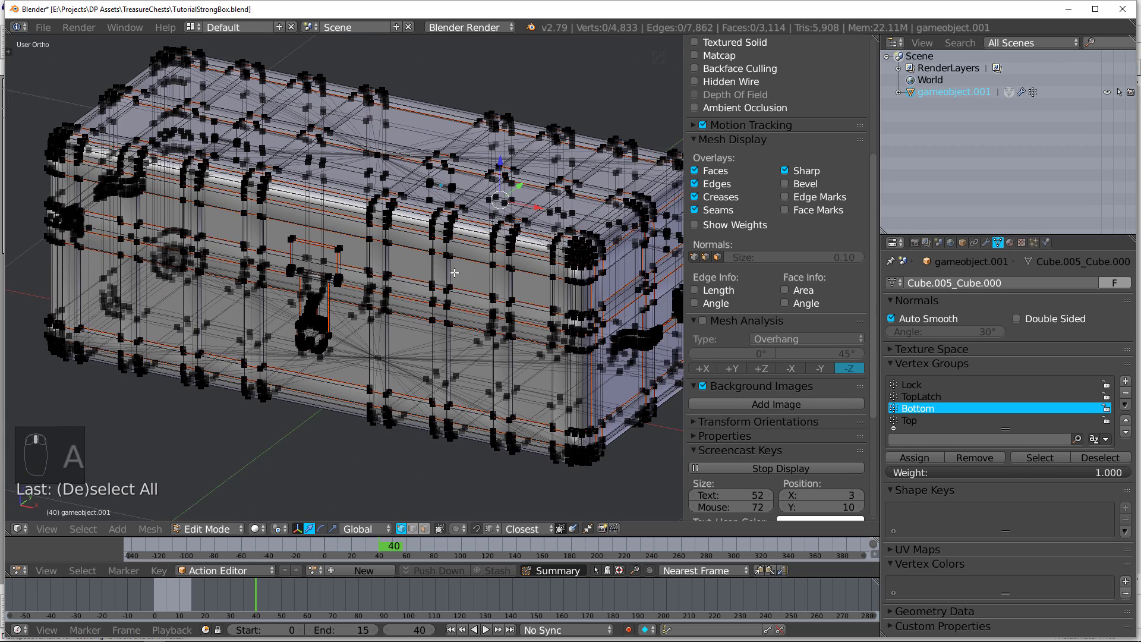
pyautogui.scroll(-1, 455, 273)
pyautogui.moveTo(481, 292); pyautogui.dragTo(474, 284, button='middle')
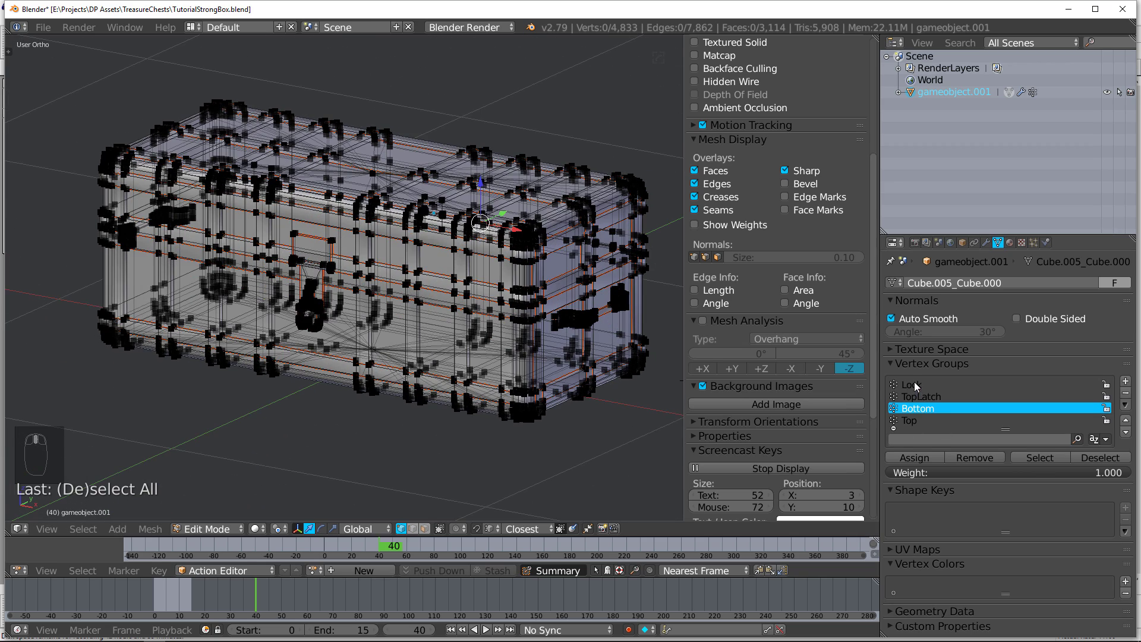
pyautogui.scroll(4, 413, 368)
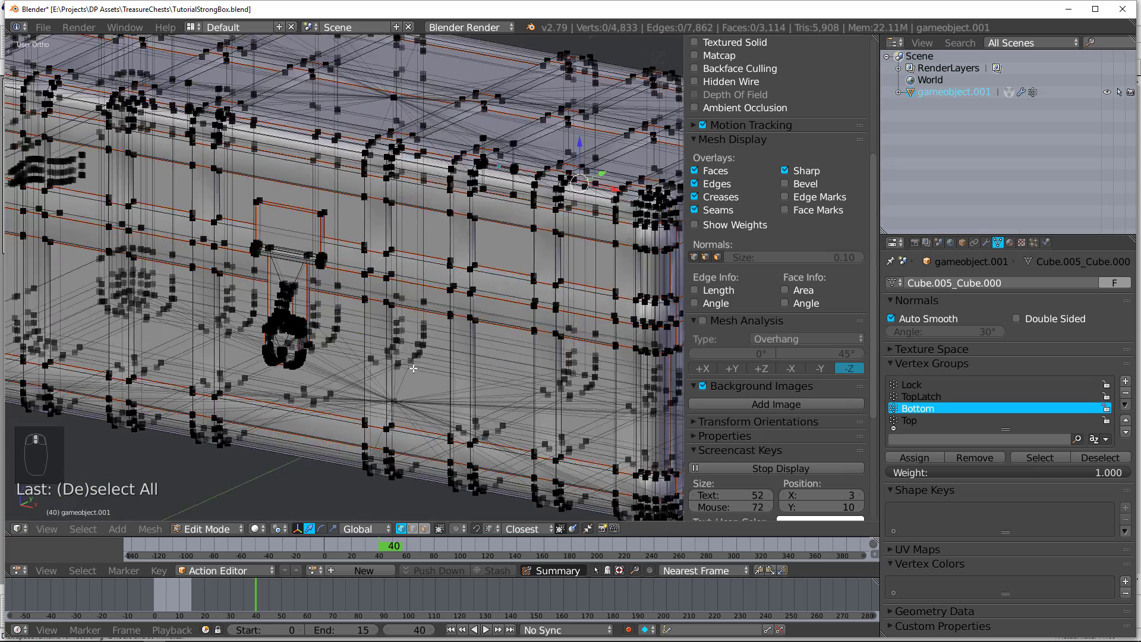
pyautogui.scroll(5, 413, 369)
pyautogui.moveTo(355, 364); pyautogui.dragTo(401, 347, button='middle')
pyautogui.keyDown('shift'); pyautogui.moveTo(401, 347); pyautogui.dragTo(484, 299, button='middle'); pyautogui.keyUp('shift')
pyautogui.scroll(1, 484, 298)
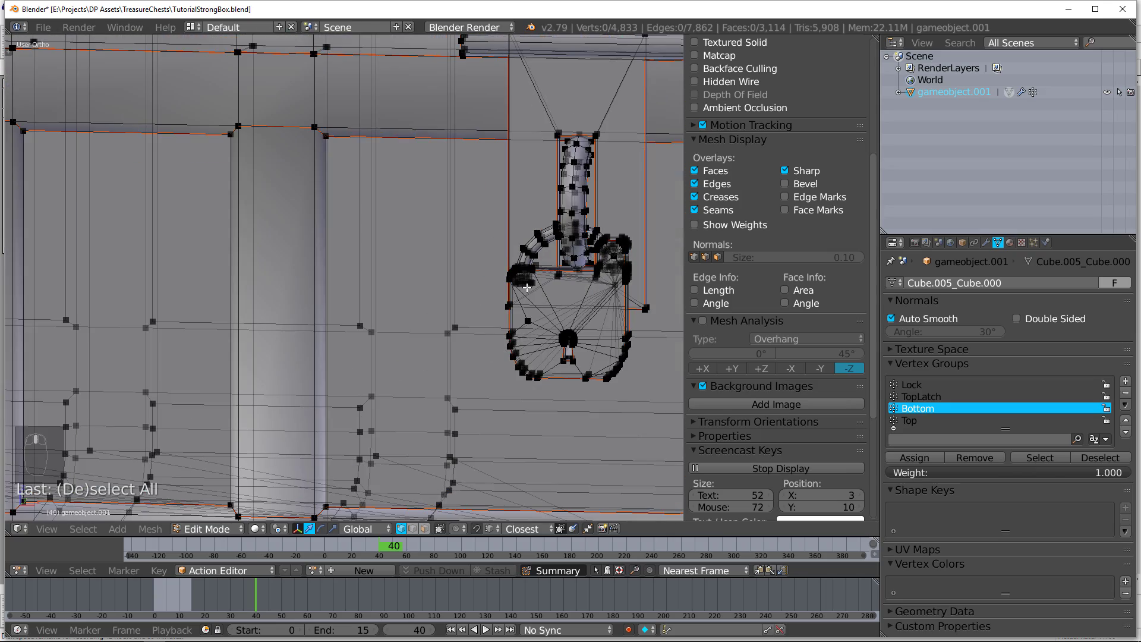
# Select the Lock group, hide everything else, and view the lock from the front.
pyautogui.click(911, 384)
pyautogui.press('a')
pyautogui.press('a')
pyautogui.press('a')
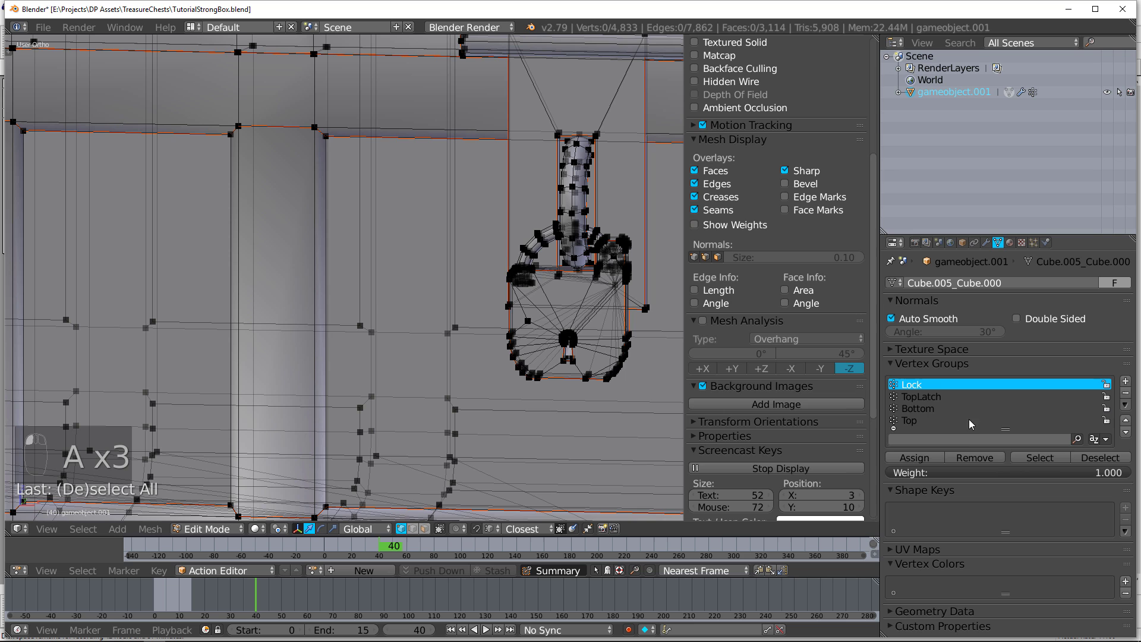
pyautogui.click(1016, 458)
pyautogui.hotkey('ctrl', 'i')
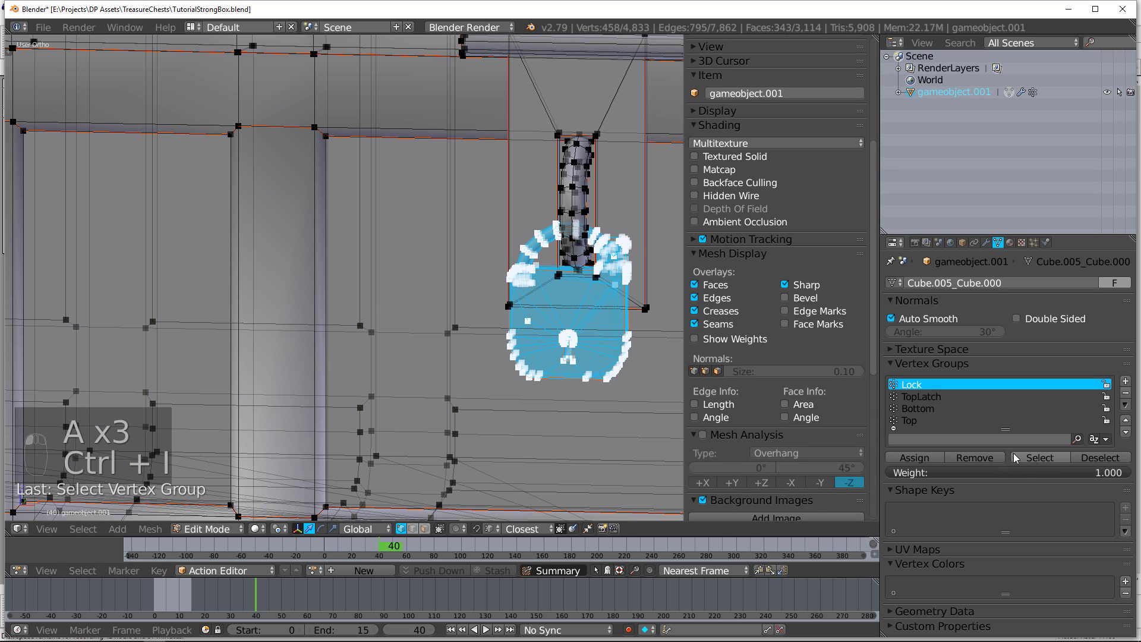
pyautogui.hotkey('ctrl', 'i')
pyautogui.press('h')
pyautogui.scroll(4, 416, 355)
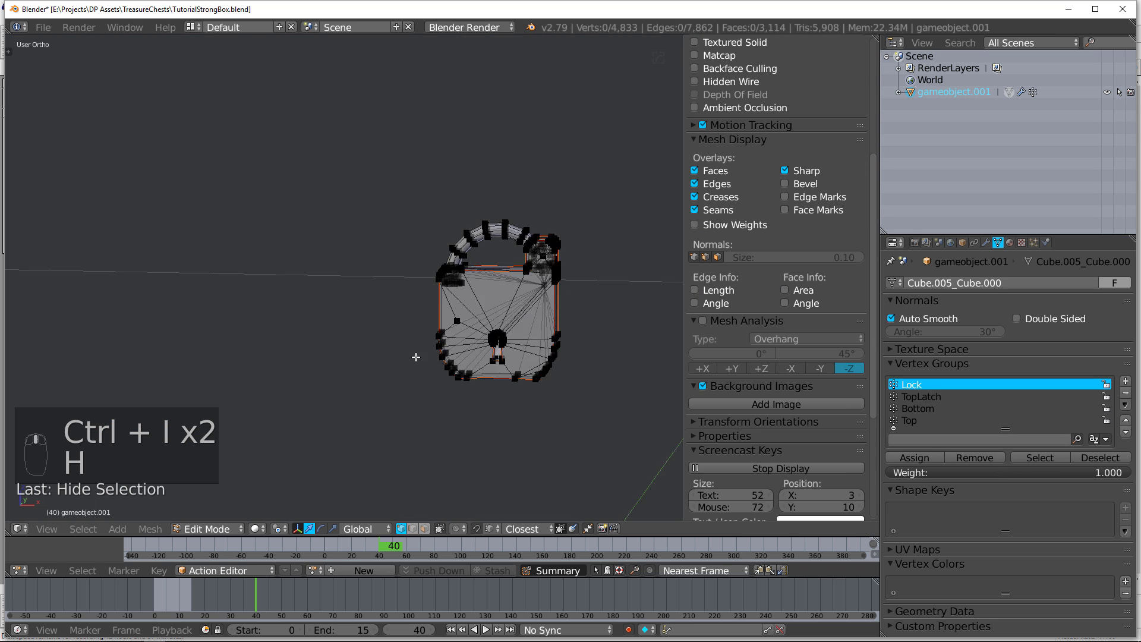
pyautogui.press('KP_1')
pyautogui.scroll(4, 381, 333)
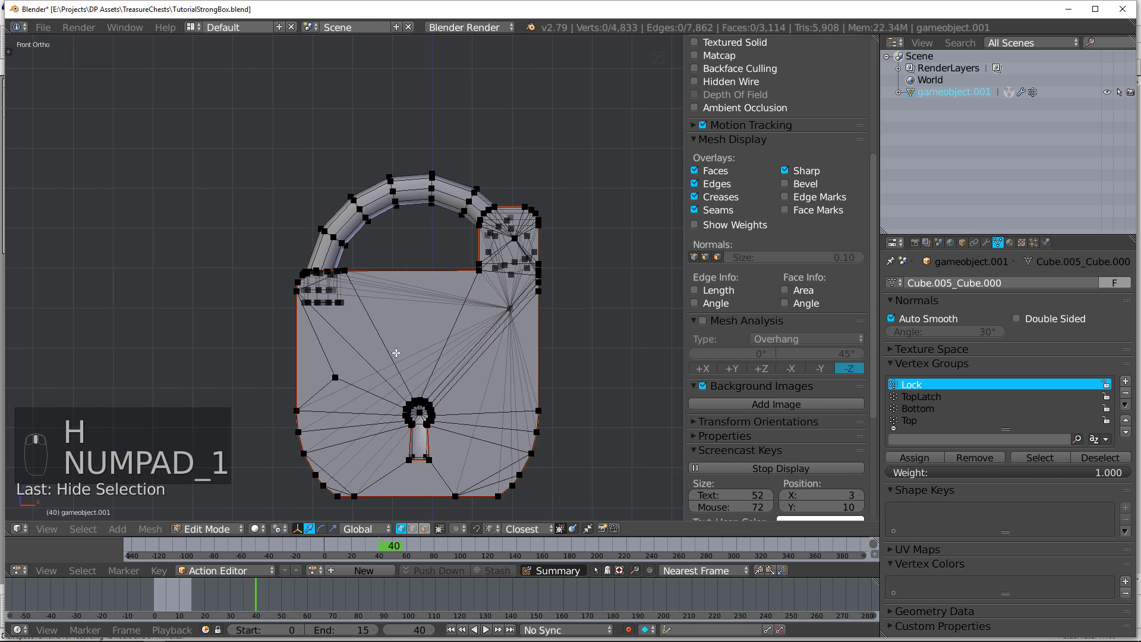
# Select the shackle's linked pieces and trial-lift it, then undo the move.
pyautogui.press('l')
pyautogui.press('l')
pyautogui.press('l')
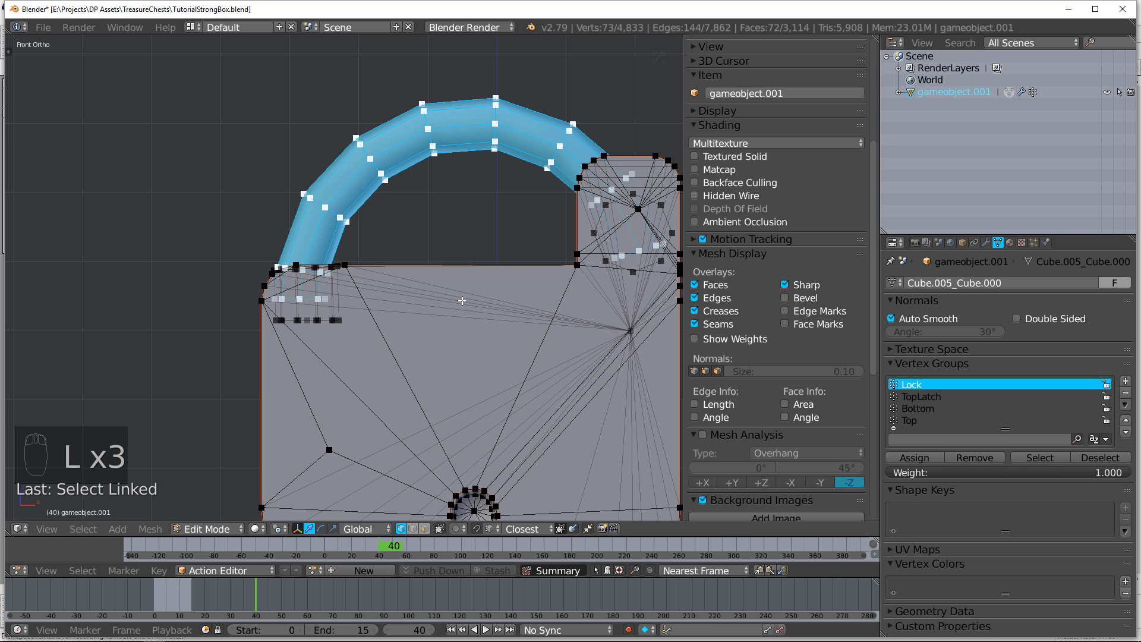
pyautogui.press('l')
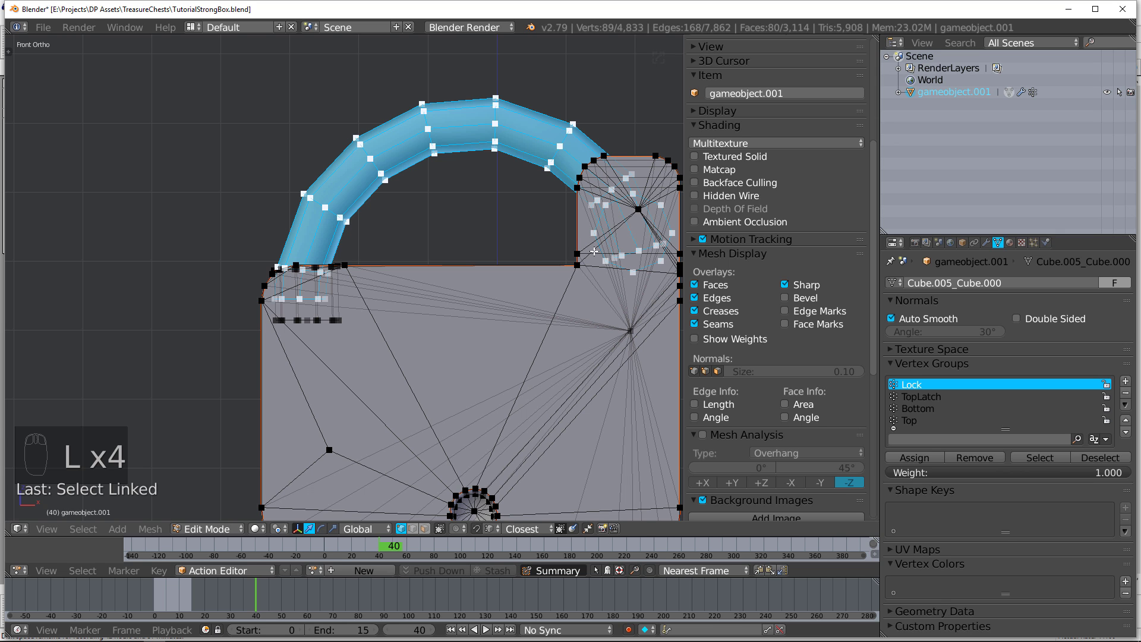
pyautogui.press('g')
pyautogui.click(364, 188)
pyautogui.moveTo(403, 203); pyautogui.dragTo(470, 166, button='middle')
pyautogui.press('KP_Decimal')
pyautogui.scroll(-3, 382, 219)
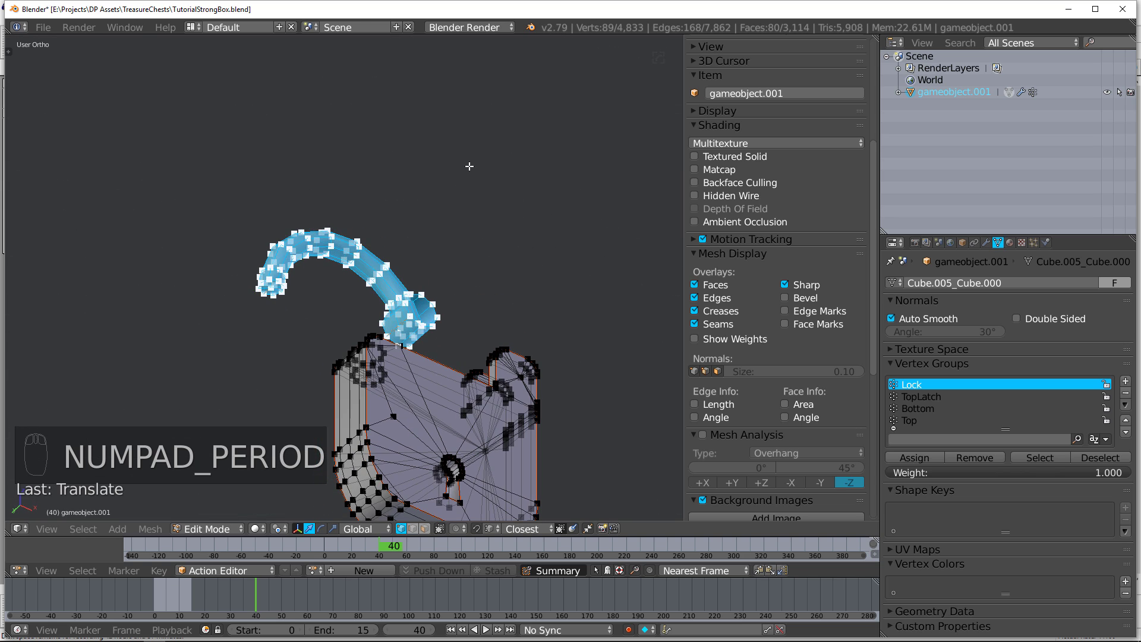
pyautogui.hotkey('ctrl', 'z')
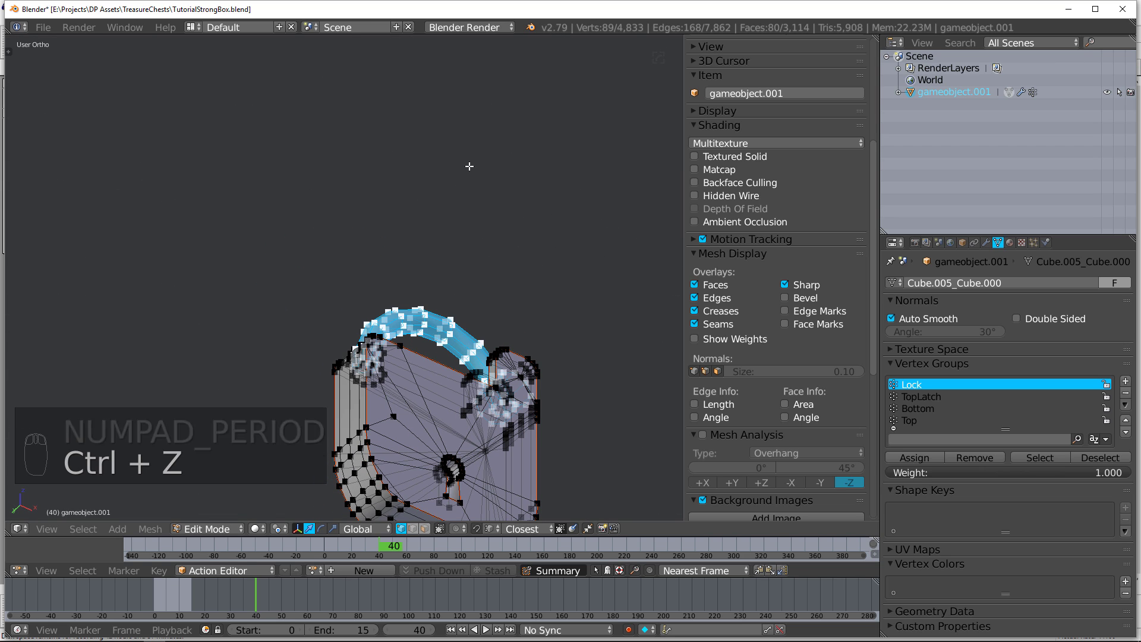
# Add a new vertex group named LockTop for the selected shackle.
pyautogui.click(1125, 381)
pyautogui.doubleClick(918, 432)
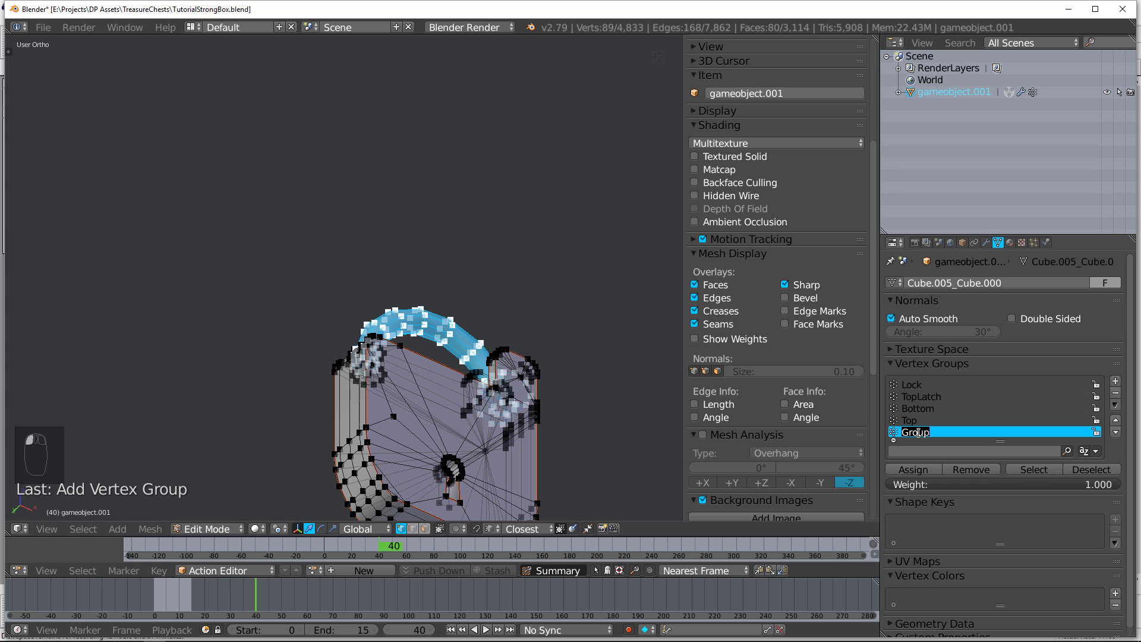
pyautogui.write('LockTop')
pyautogui.press('KP_1')
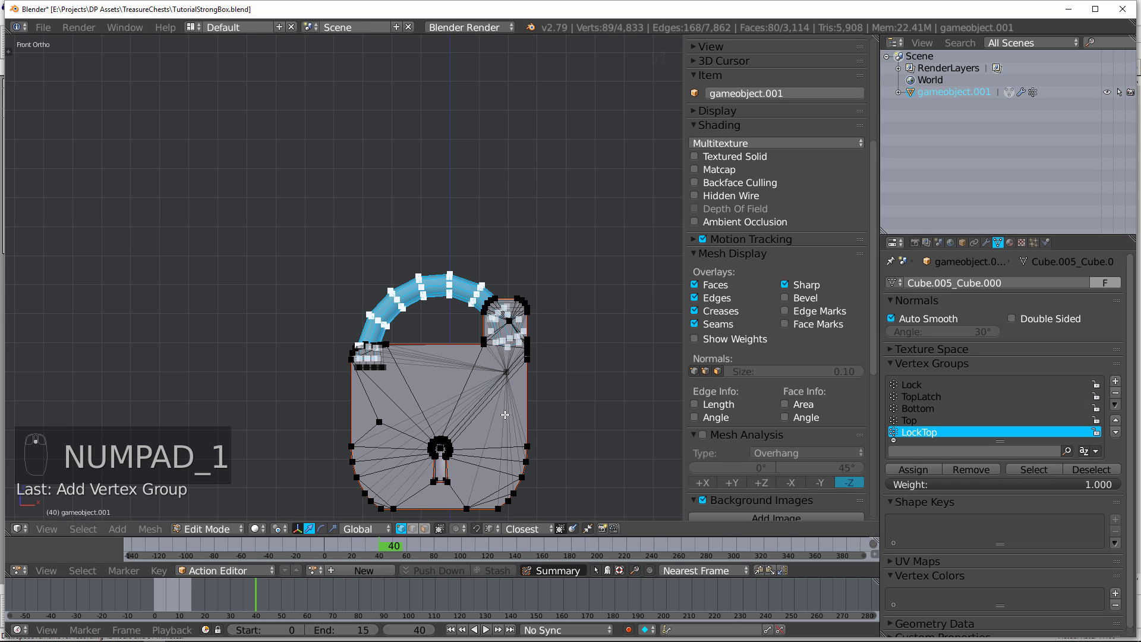
# Create a LockBottom vertex group and assign the lock body to it.
pyautogui.hotkey('ctrl', 'i')
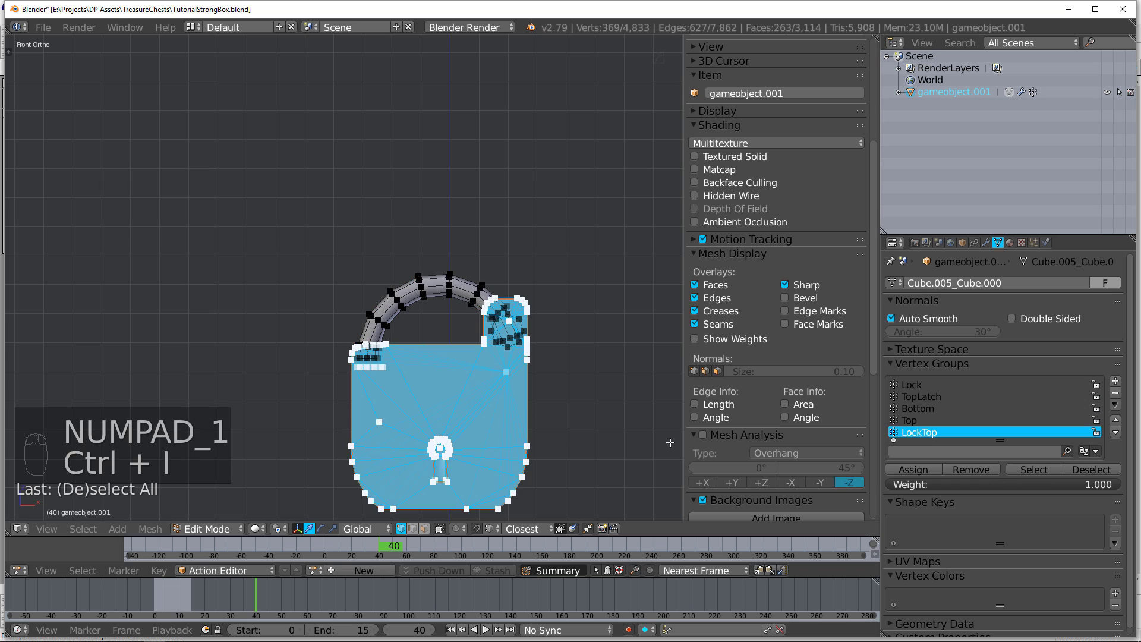
pyautogui.click(1115, 381)
pyautogui.doubleClick(920, 433)
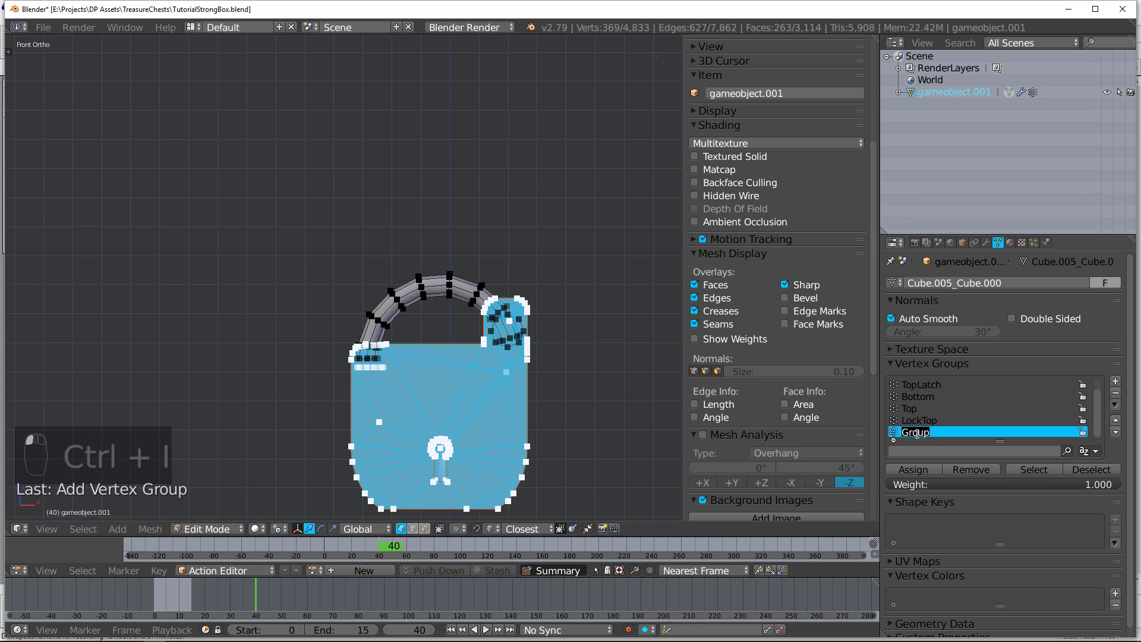
pyautogui.write('LockBottom')
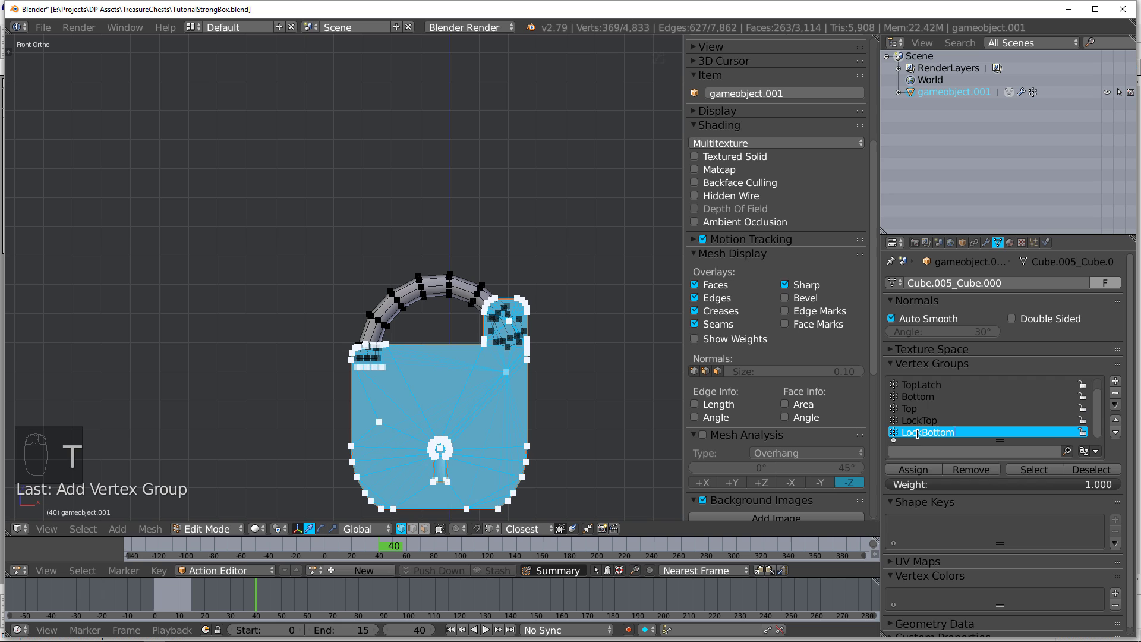
pyautogui.click(921, 468)
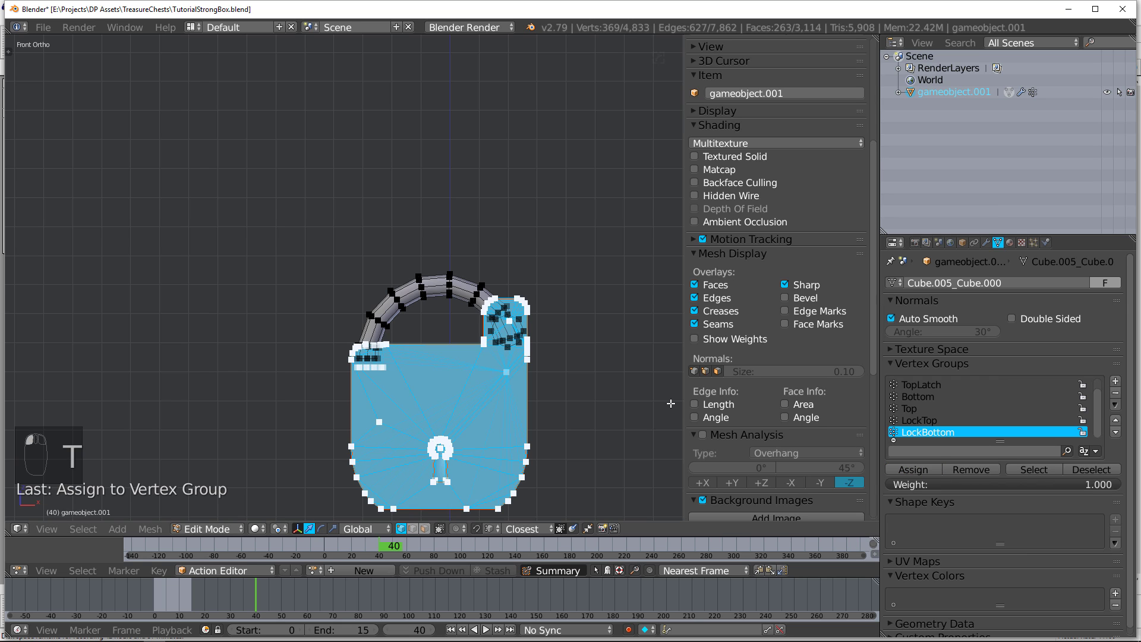
# Assign the shackle to LockTop and reveal the hidden chest geometry.
pyautogui.hotkey('ctrl', 'i')
pyautogui.click(915, 420)
pyautogui.click(912, 468)
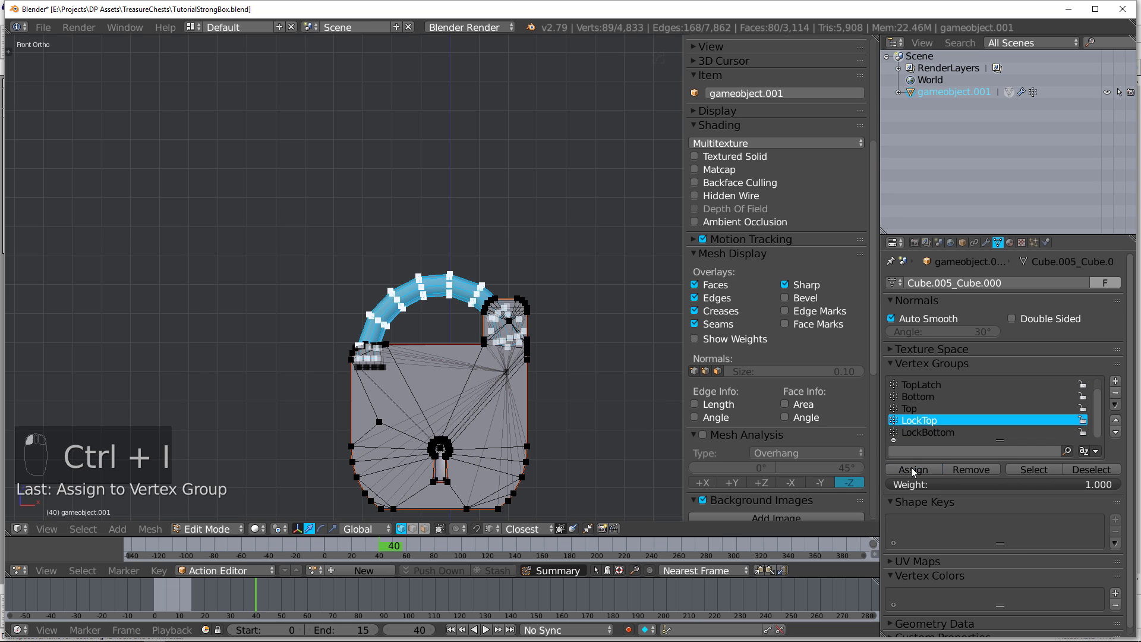
pyautogui.hotkey('alt', 'h')
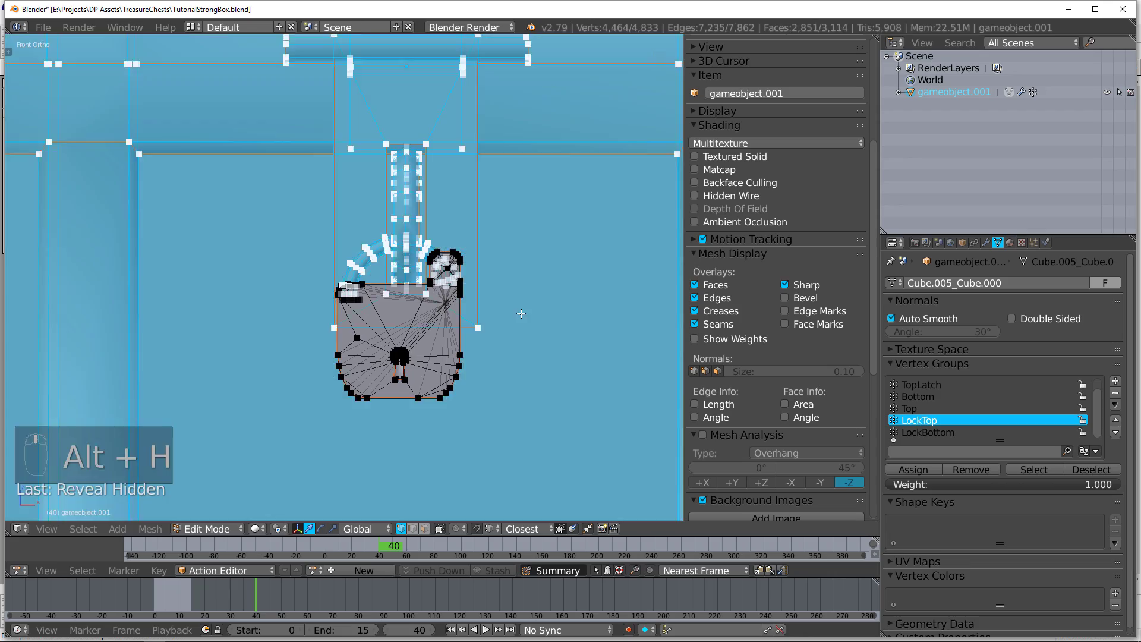
# Deselect the whole strongbox mesh and orbit and zoom to look it over in perspective.
pyautogui.press('a')
pyautogui.scroll(-3, 517, 316)
pyautogui.moveTo(378, 281)
pyautogui.mouseDown(button='middle')
pyautogui.moveTo(315, 285)
pyautogui.moveTo(320, 306)
pyautogui.moveTo(378, 296)
pyautogui.mouseUp(button='middle')
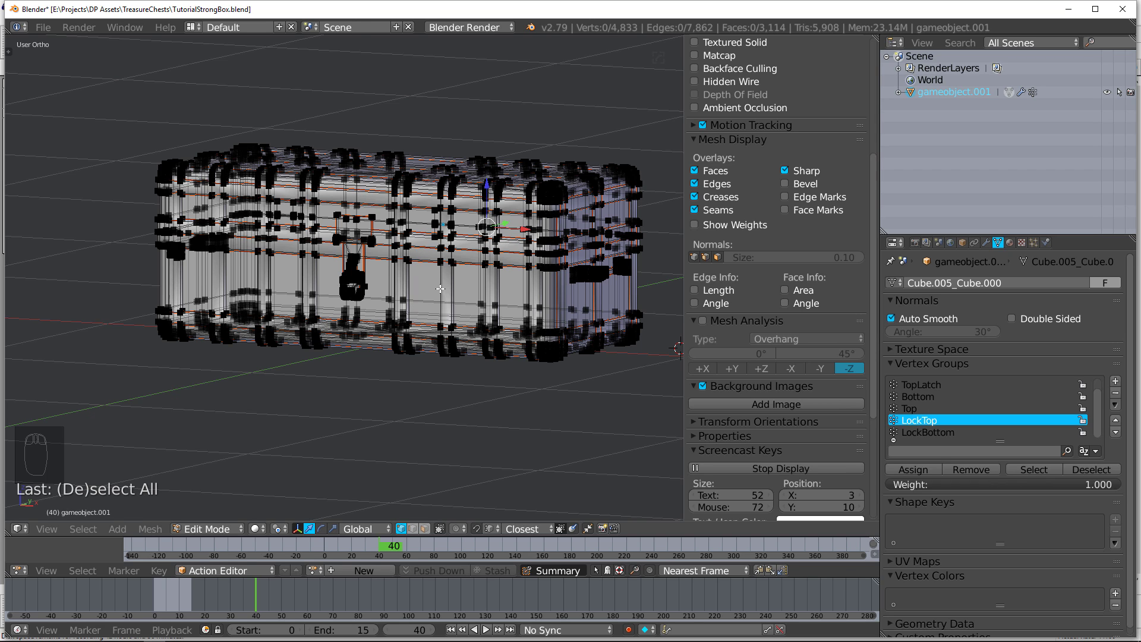
pyautogui.scroll(-1, 440, 289)
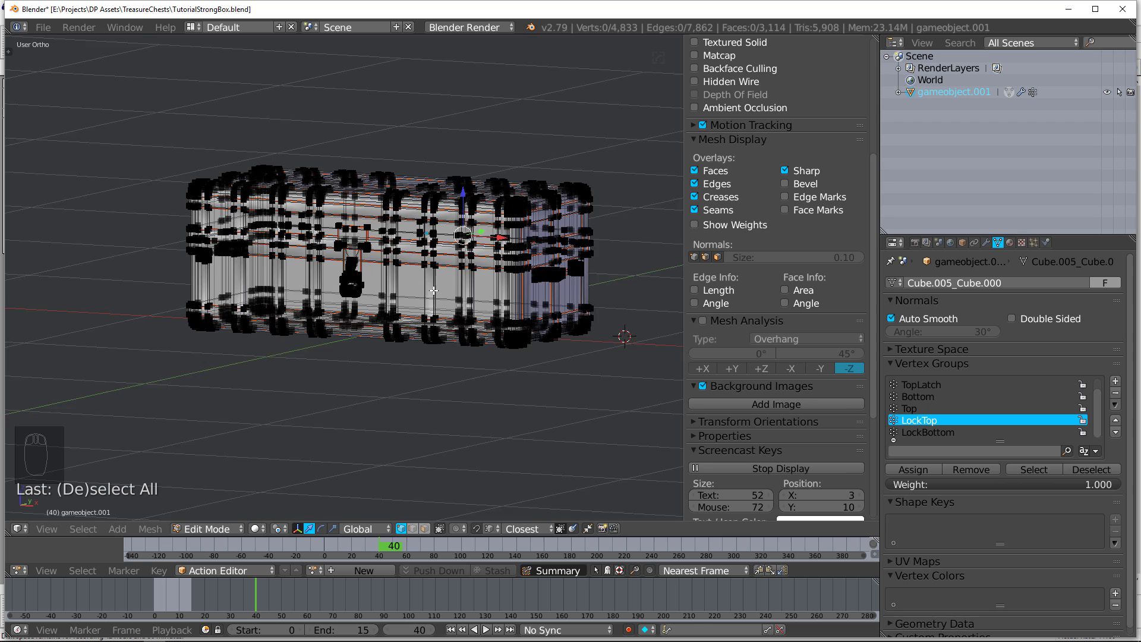
pyautogui.scroll(2, 434, 290)
pyautogui.scroll(-1, 428, 297)
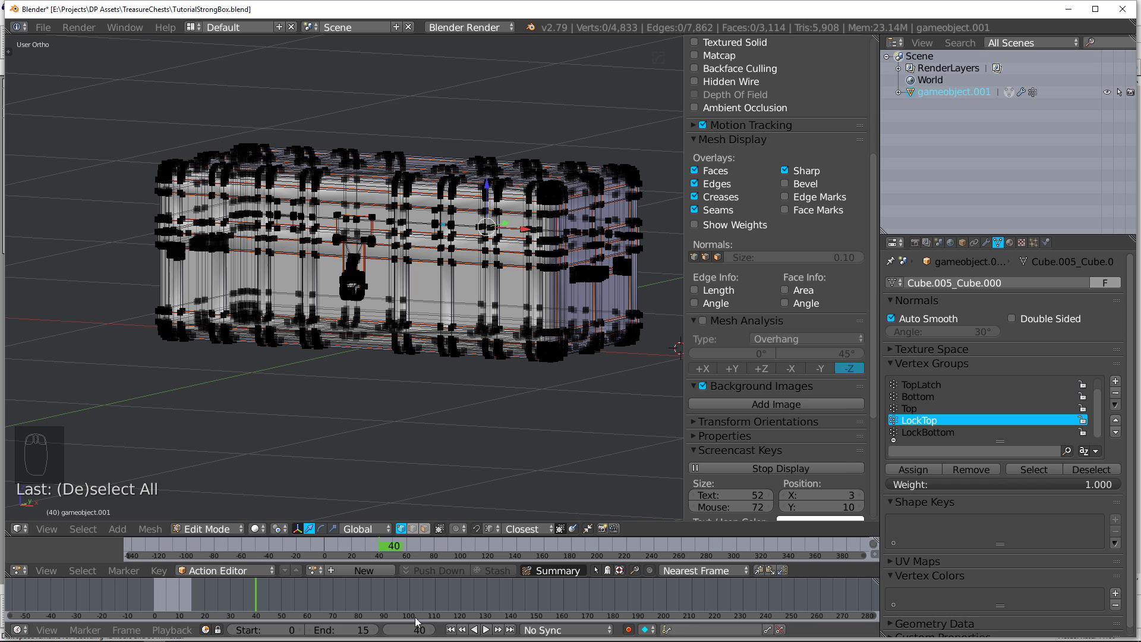
# Switch to Unity and open the StrongBox Prefabs folder.
pyautogui.moveTo(400, 638)
pyautogui.click(355, 634)
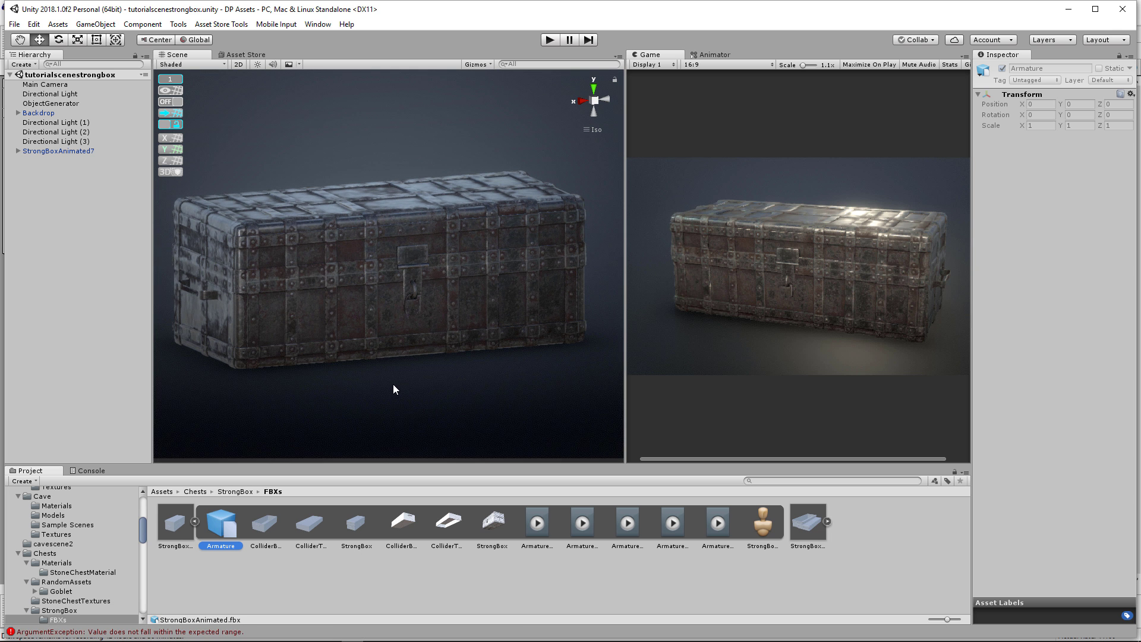
pyautogui.click(235, 493)
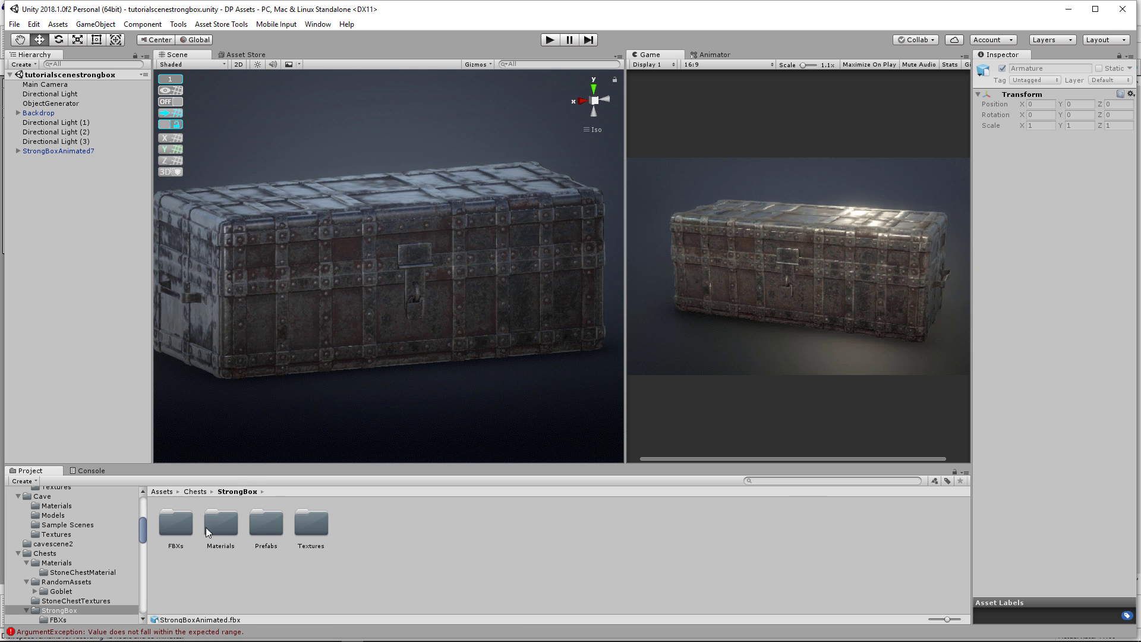
pyautogui.click(252, 527)
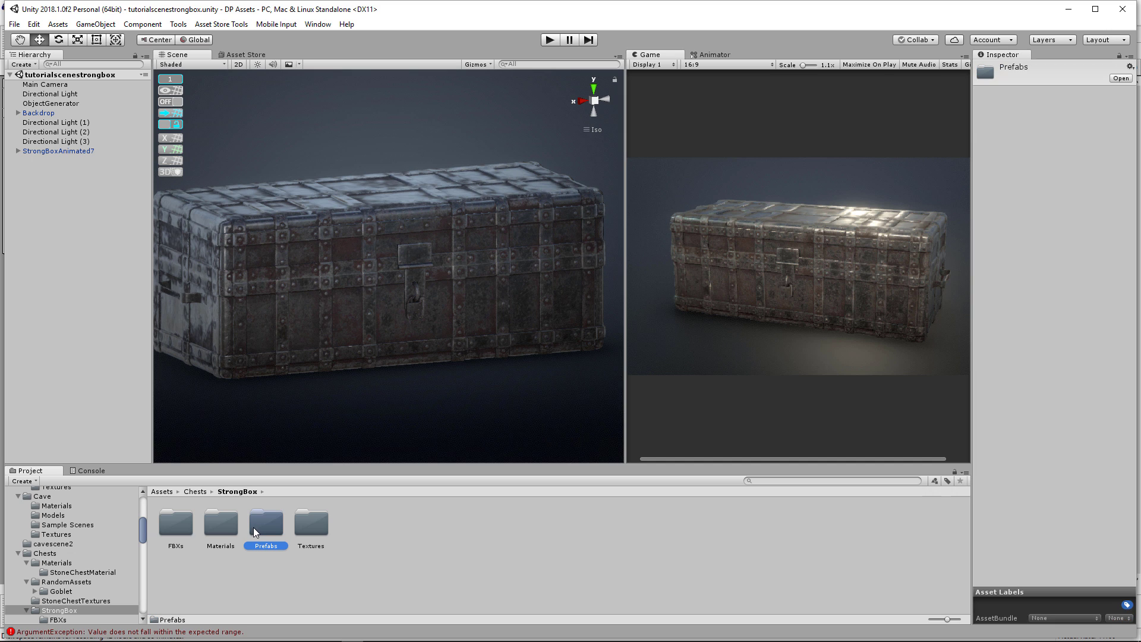
pyautogui.doubleClick(262, 526)
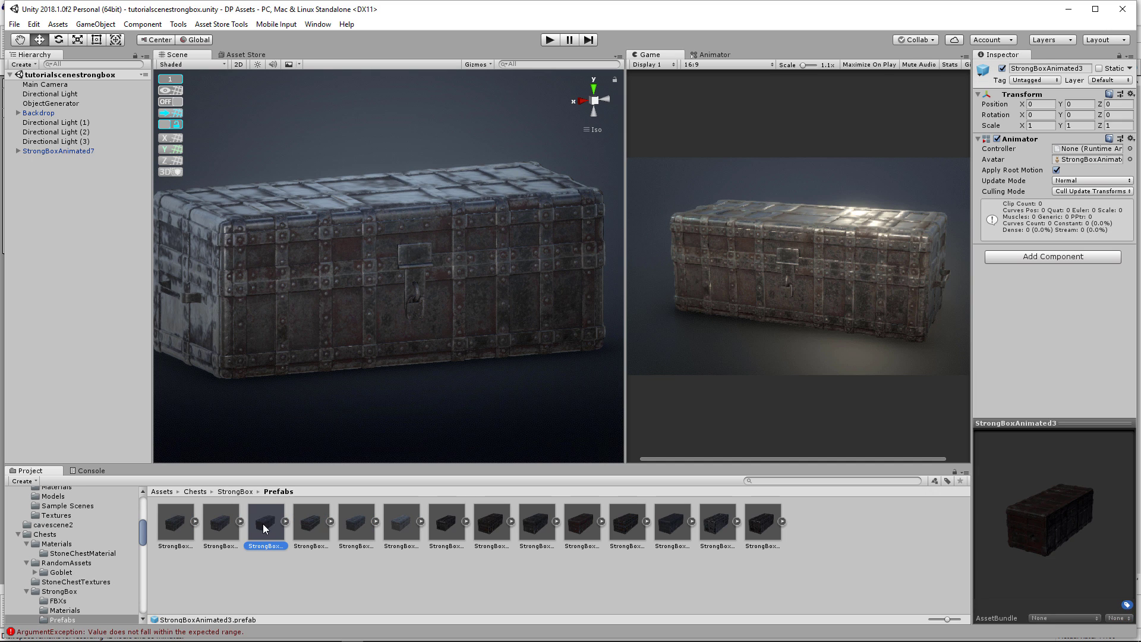
pyautogui.click(478, 511)
# Try StrongBoxBase1 in the scene, then delete it and the StrongBoxAnimated7 chest.
pyautogui.moveTo(266, 521); pyautogui.dragTo(107, 327)
pyautogui.press('Delete')
pyautogui.click(294, 256)
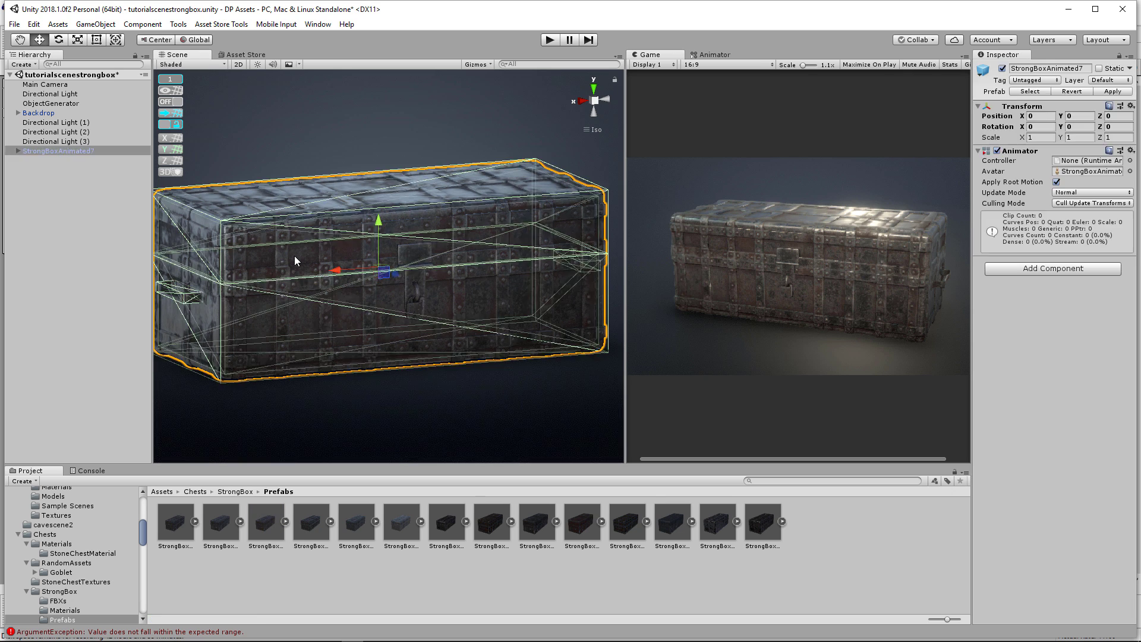
pyautogui.press('Delete')
# Try StrongBoxBase2 and StrongBoxBase4, finally leaving StrongBoxBase6 in the scene.
pyautogui.moveTo(548, 513); pyautogui.dragTo(70, 337)
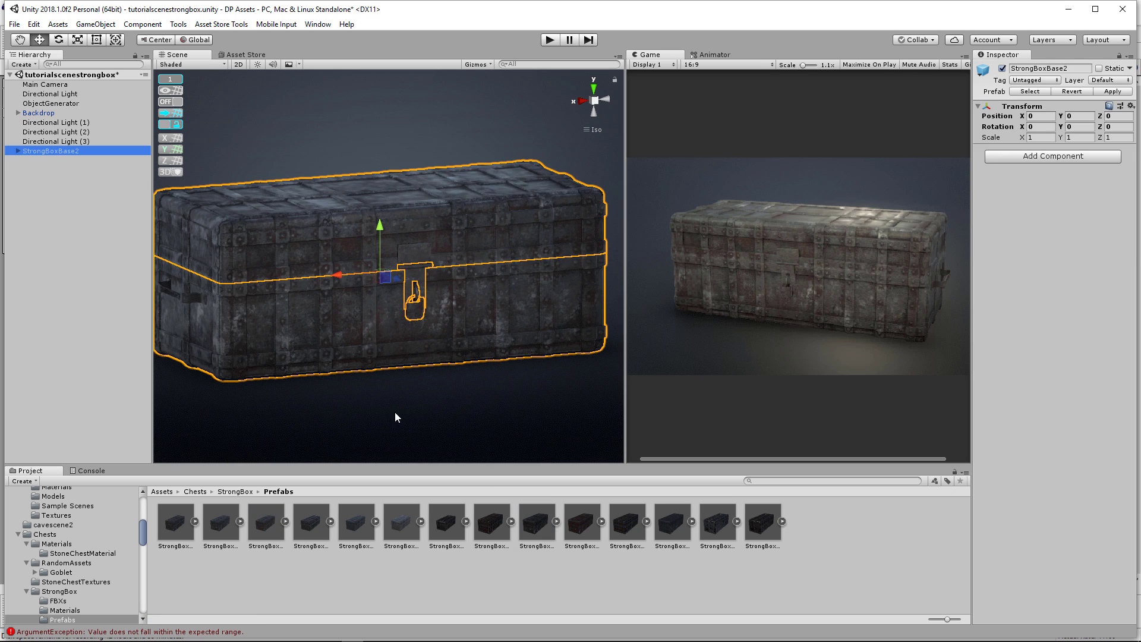
pyautogui.press('Delete')
pyautogui.moveTo(626, 525); pyautogui.dragTo(68, 357)
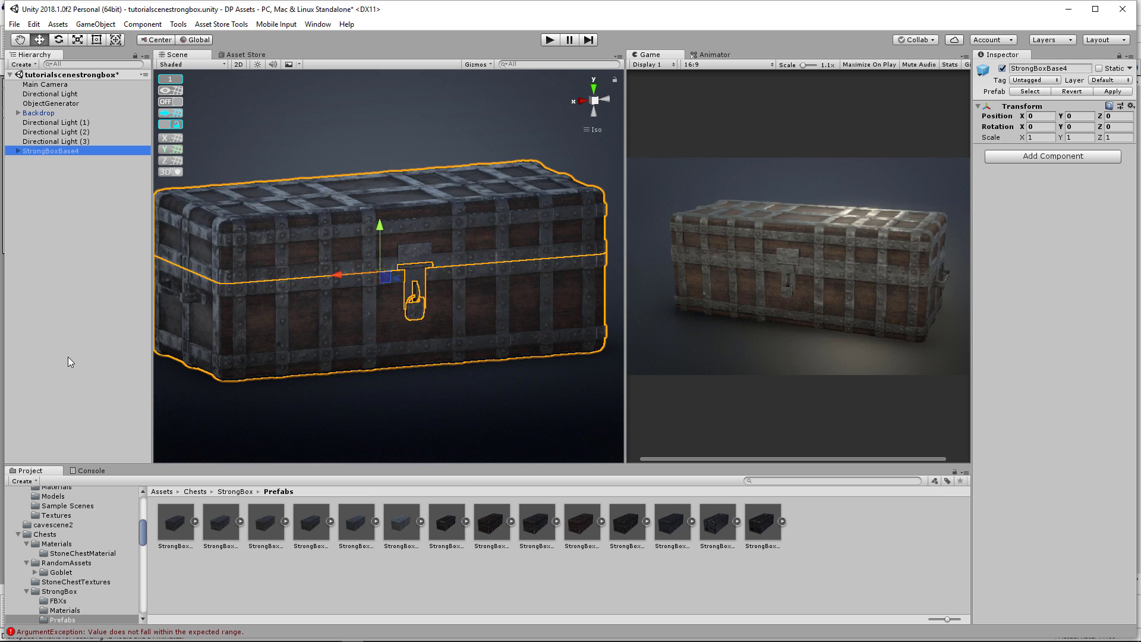
pyautogui.press('Delete')
pyautogui.moveTo(713, 523); pyautogui.dragTo(89, 361)
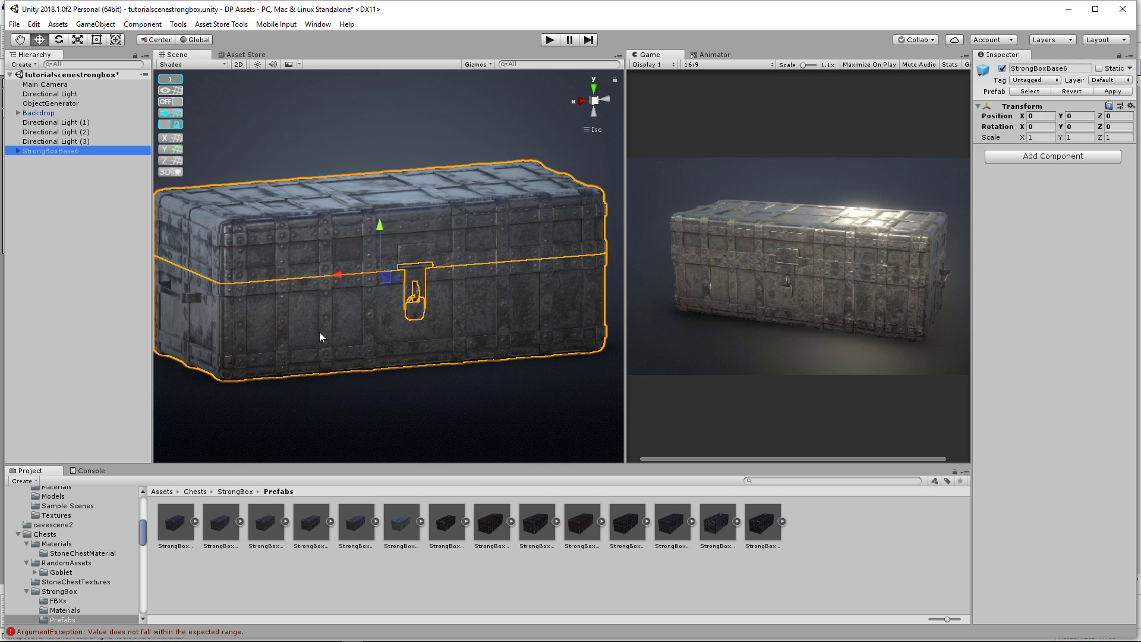
pyautogui.scroll(-2, 359, 323)
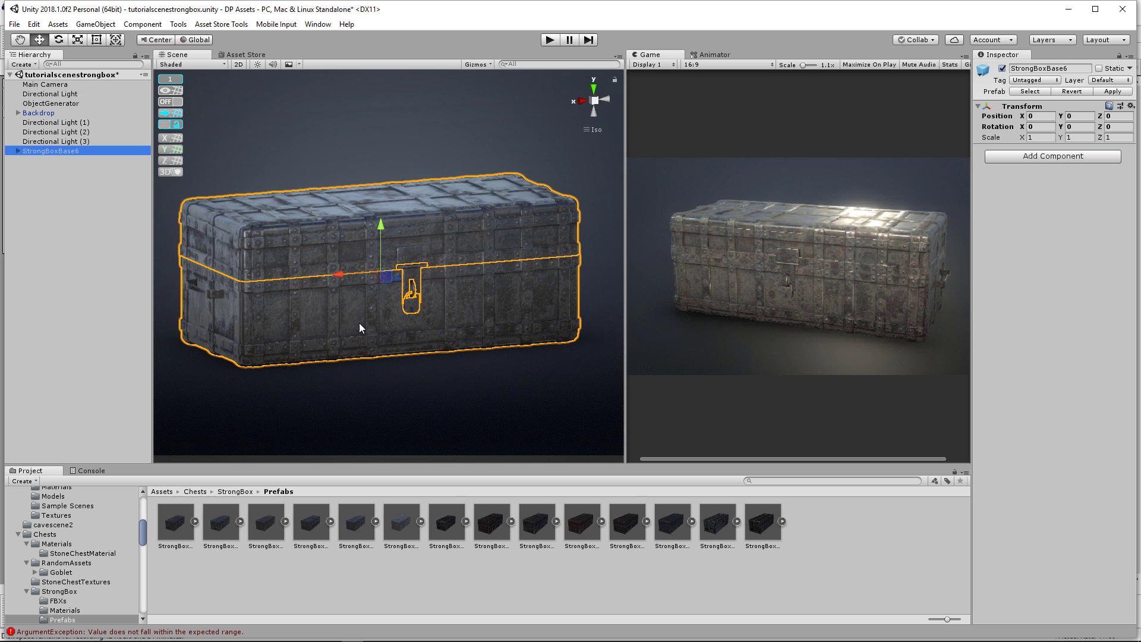